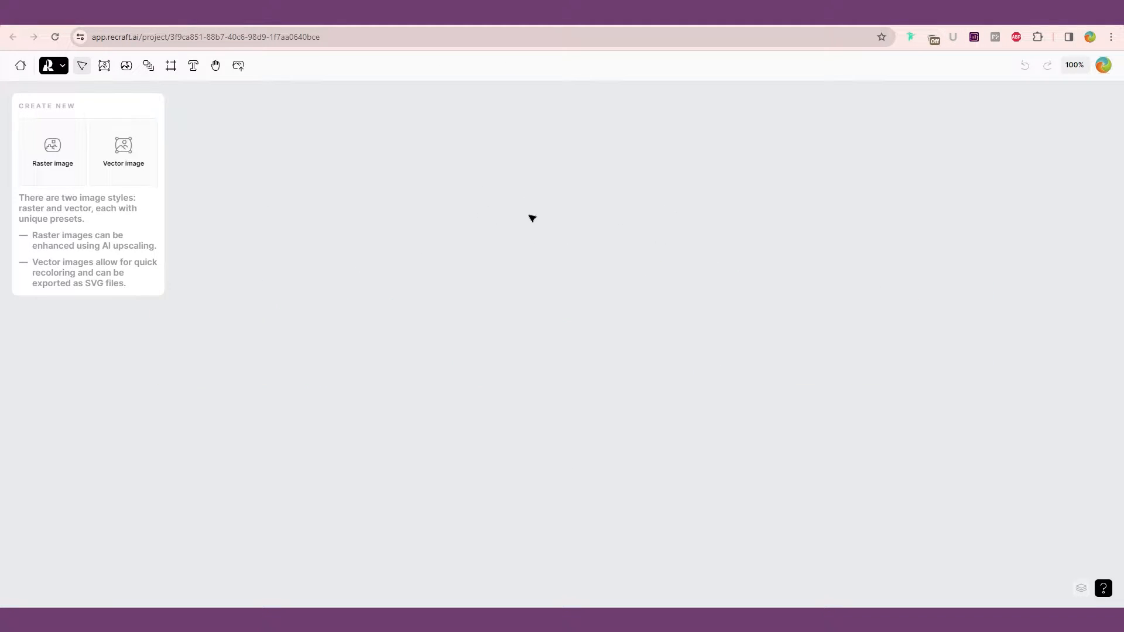
- Create a new vector image and set its style to Logo symbol, looking over the icon styles as well
click(124, 166)
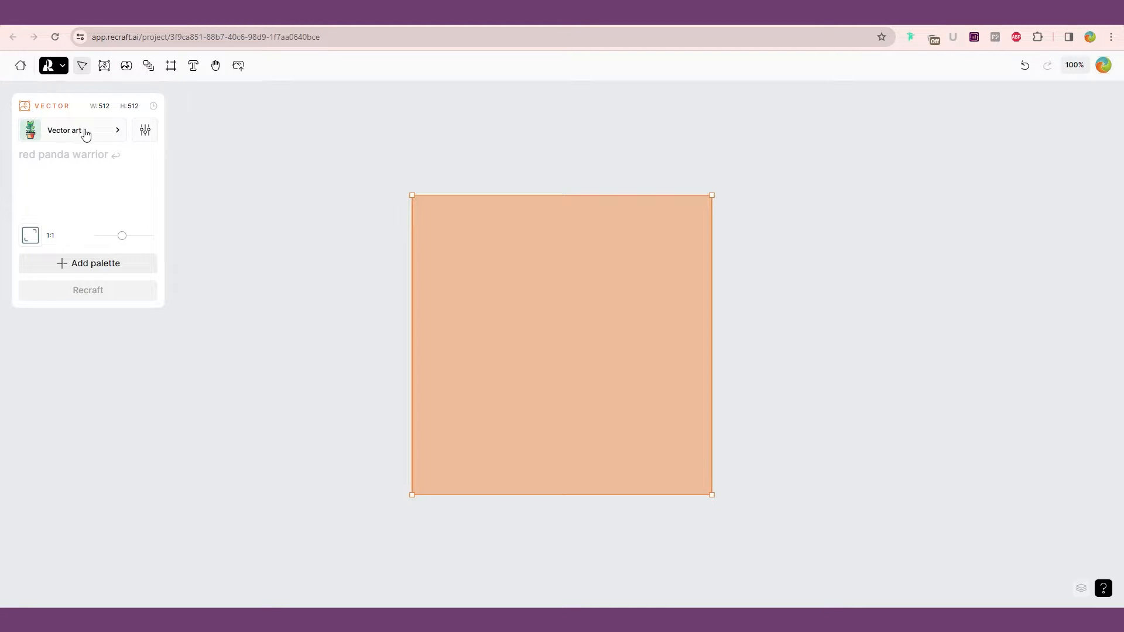
click(116, 133)
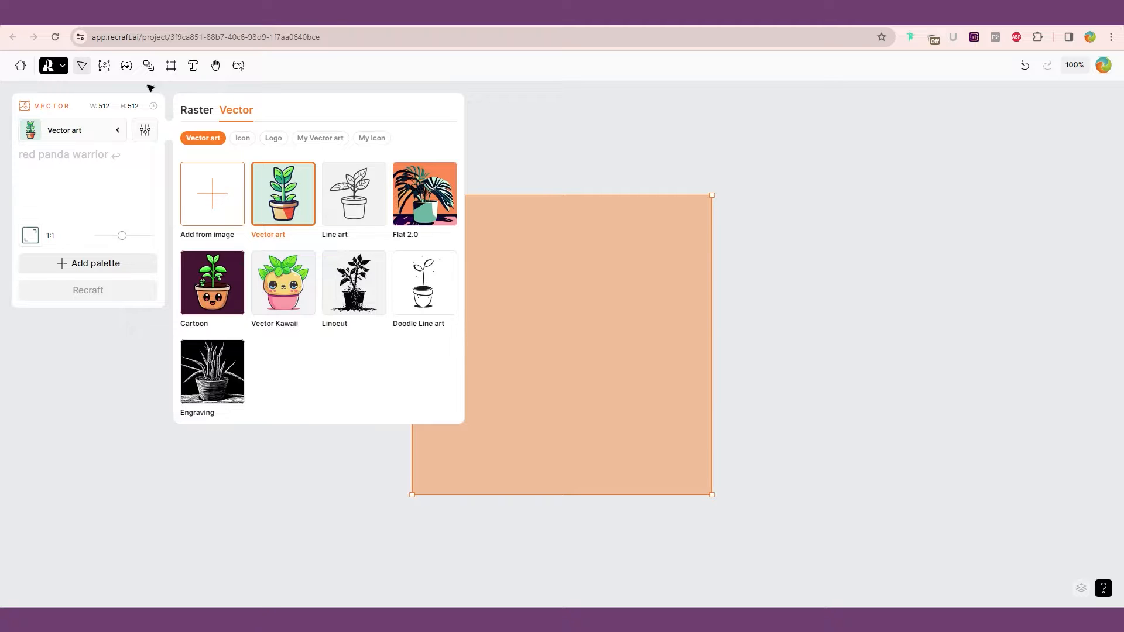
click(269, 142)
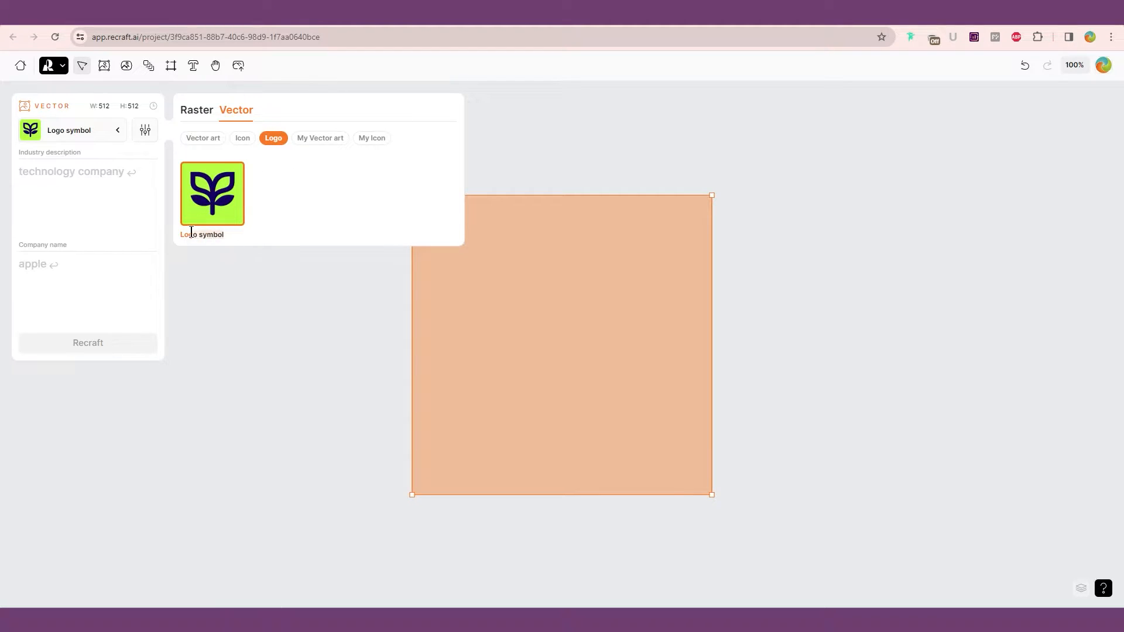
click(243, 138)
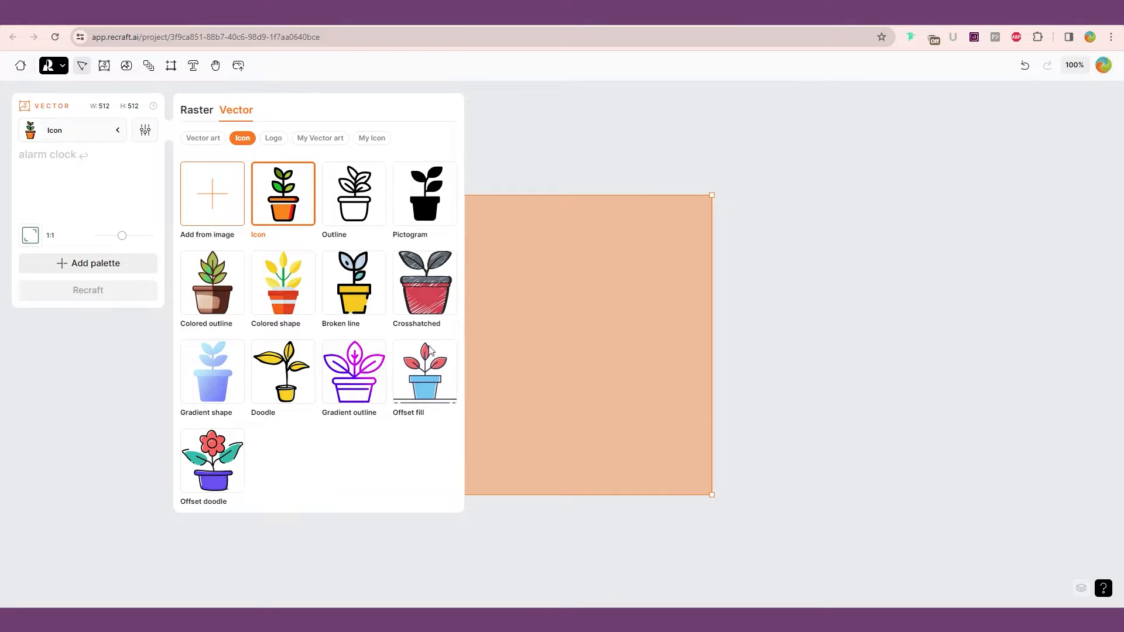
click(283, 142)
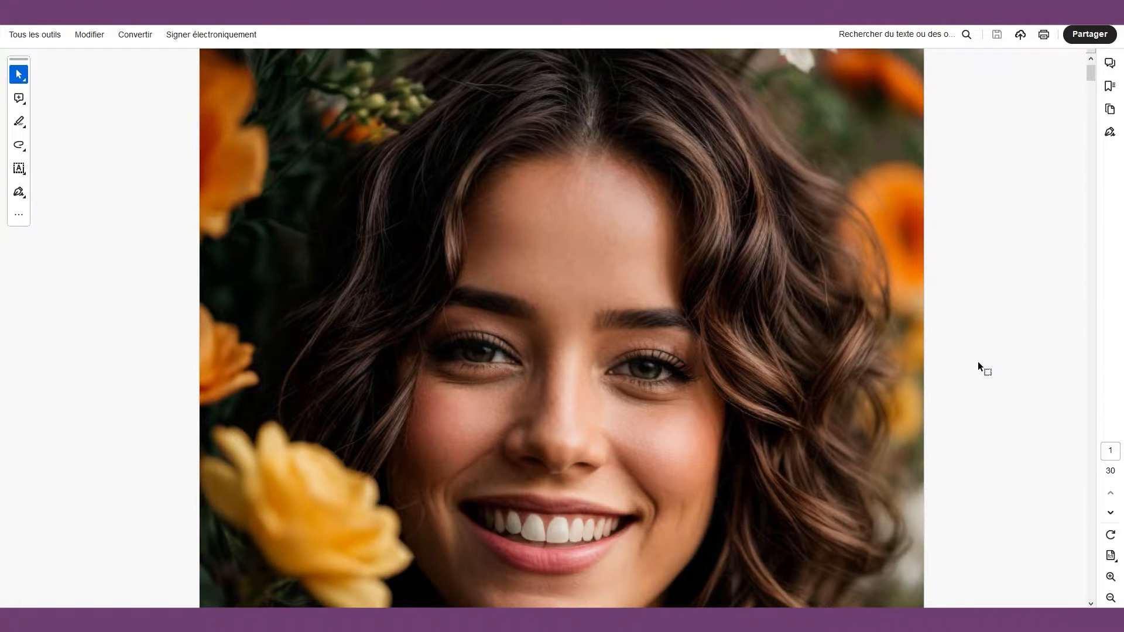
- Look through the PDF guide on writing prompts, from the cover to the section on AI image generation platforms
scroll(977, 360, down, 10)
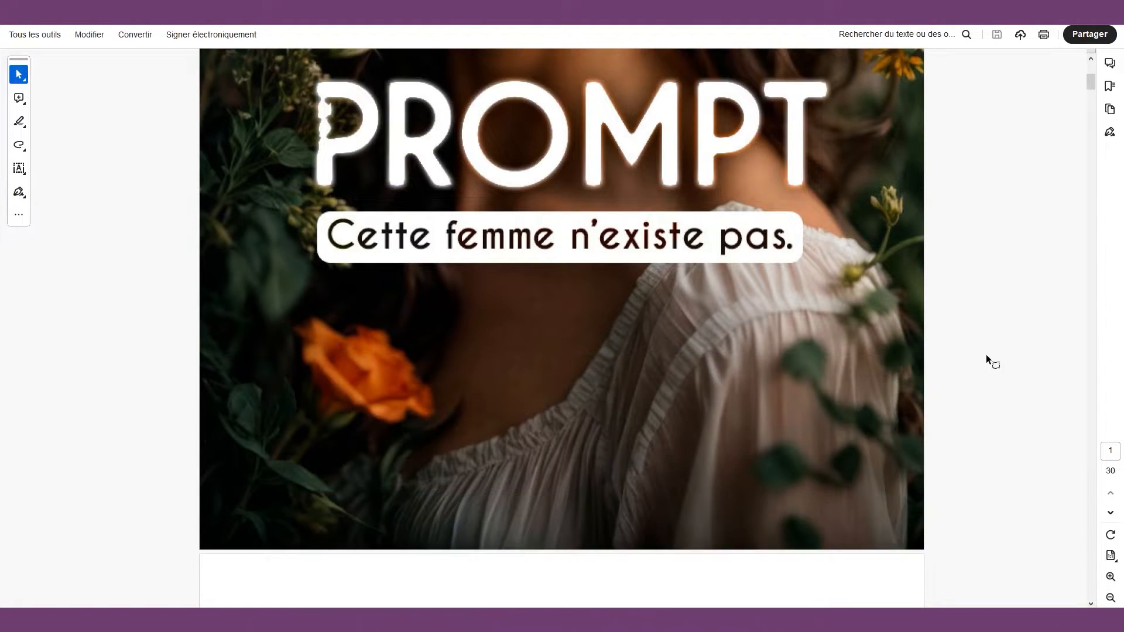
scroll(986, 356, down, 8)
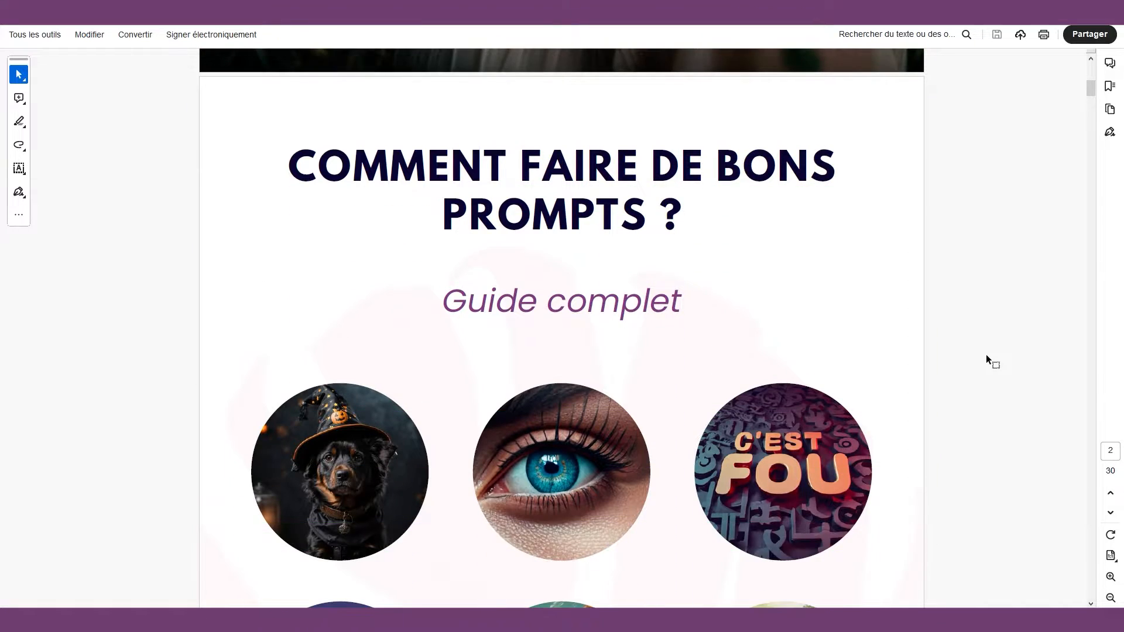
scroll(986, 355, down, 13)
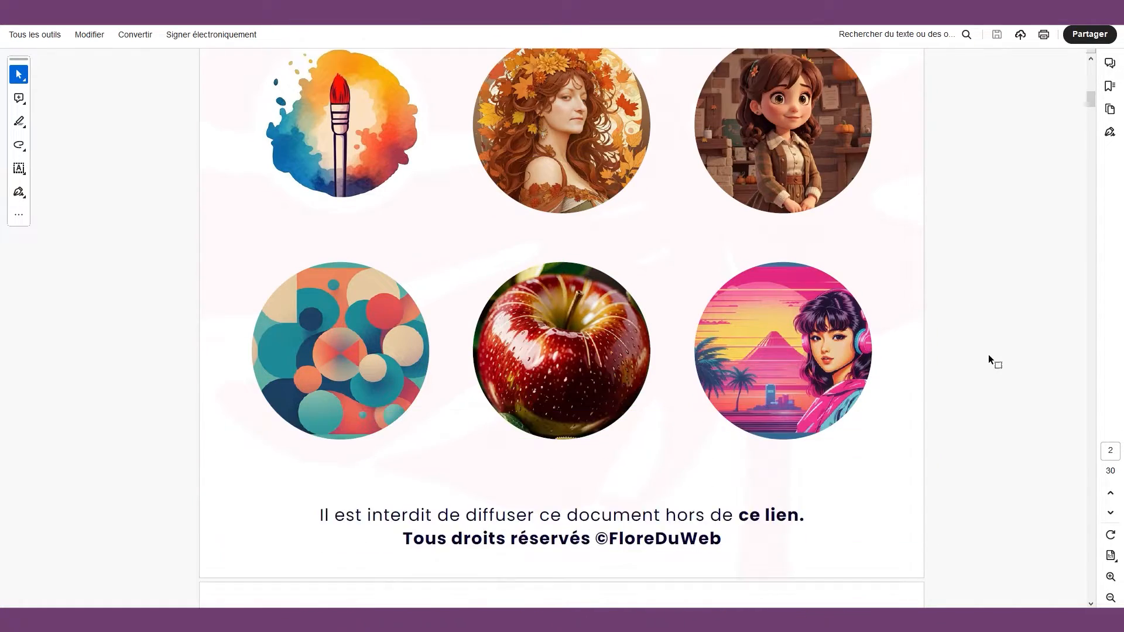
scroll(988, 356, down, 9)
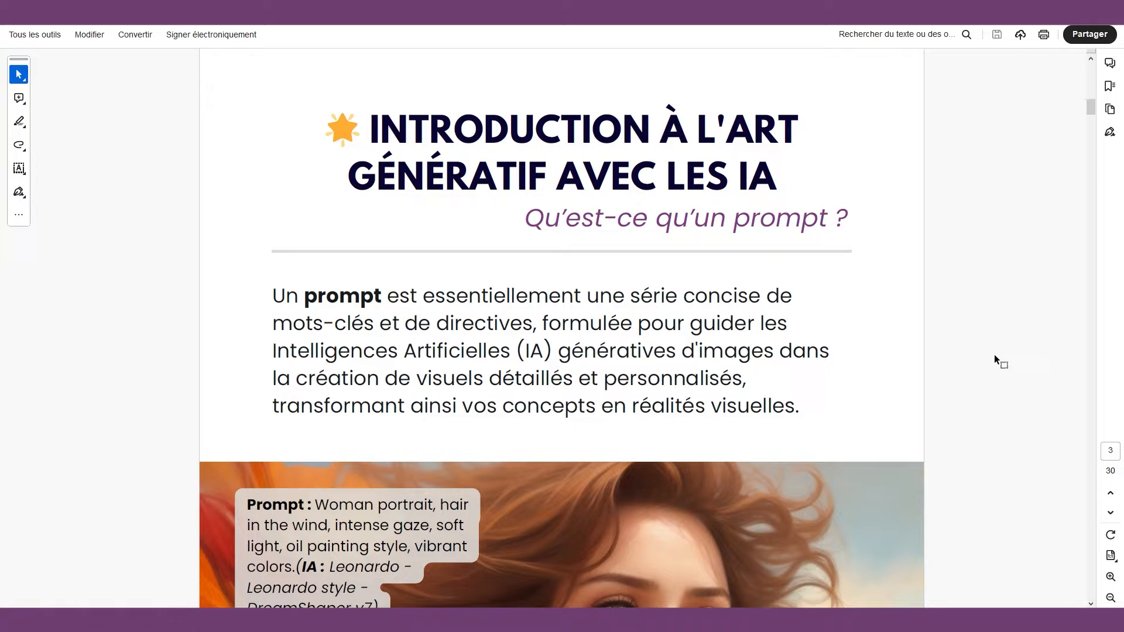
scroll(994, 353, down, 1)
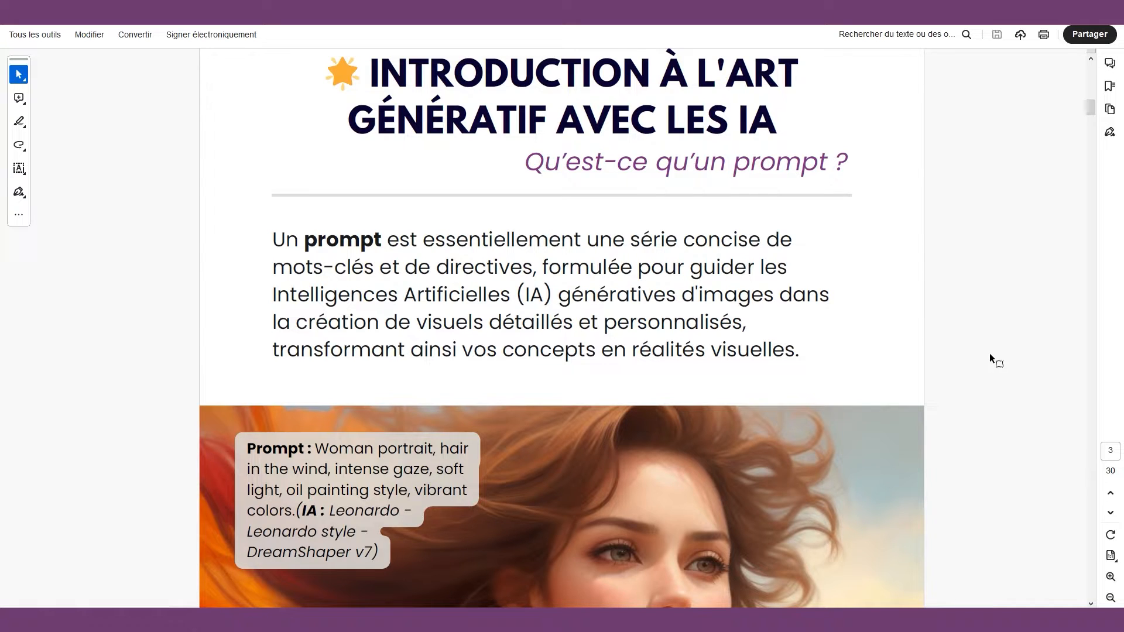
scroll(964, 331, down, 5)
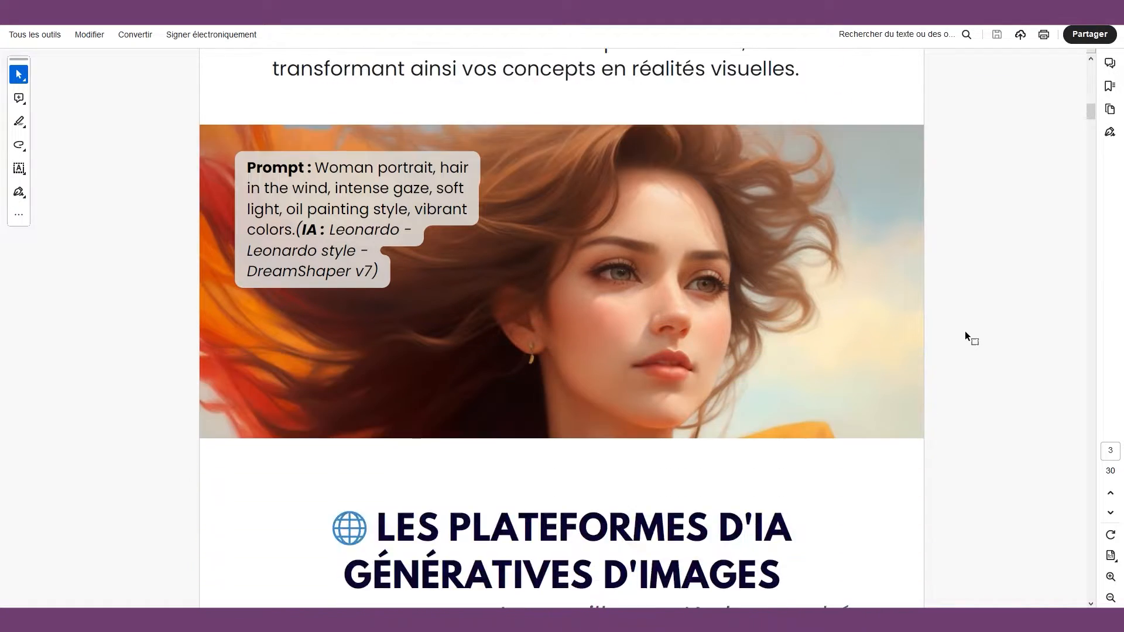
scroll(964, 331, down, 8)
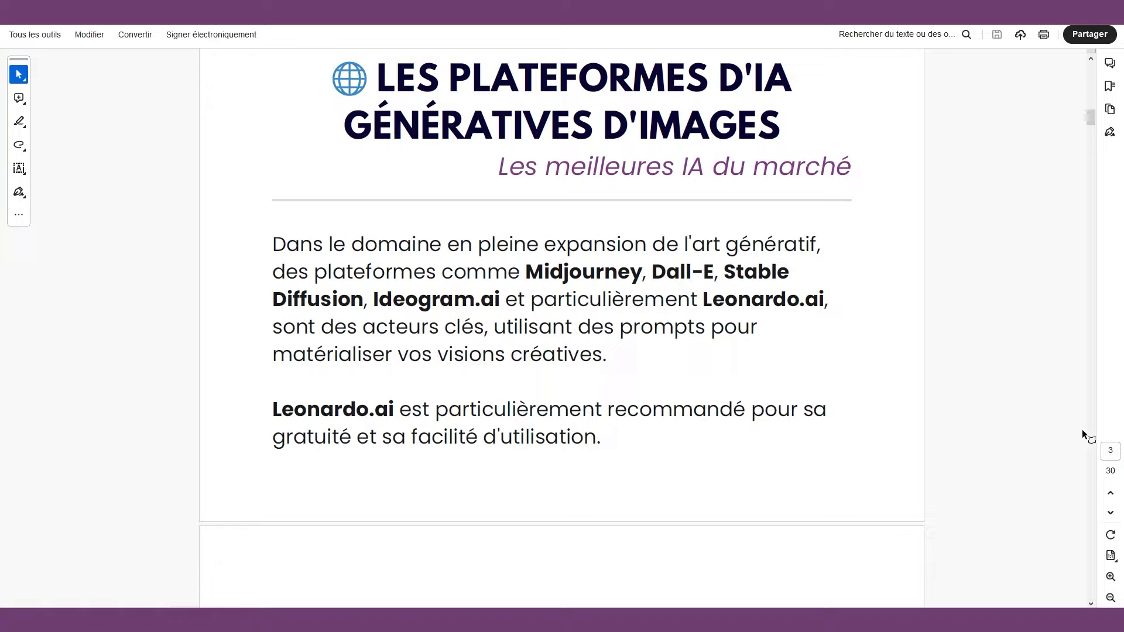
scroll(1069, 427, down, 8)
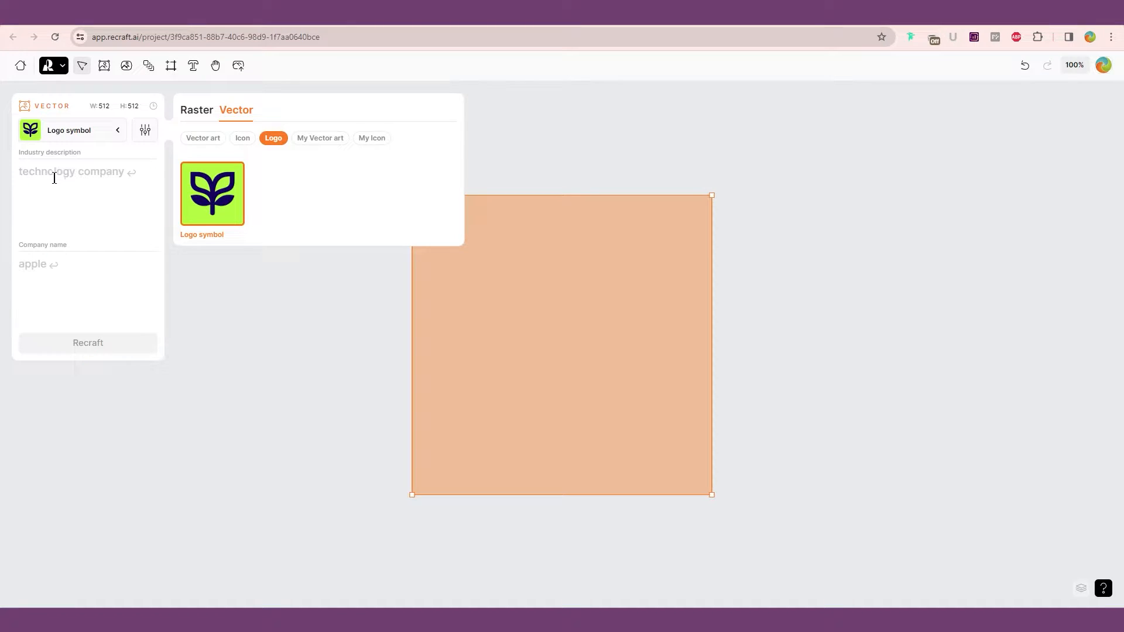
- Fill in the industry description with "Flower, logo, minimalist, minimal line logo, simple graphical style"
click(56, 178)
right_click(57, 178)
click(86, 291)
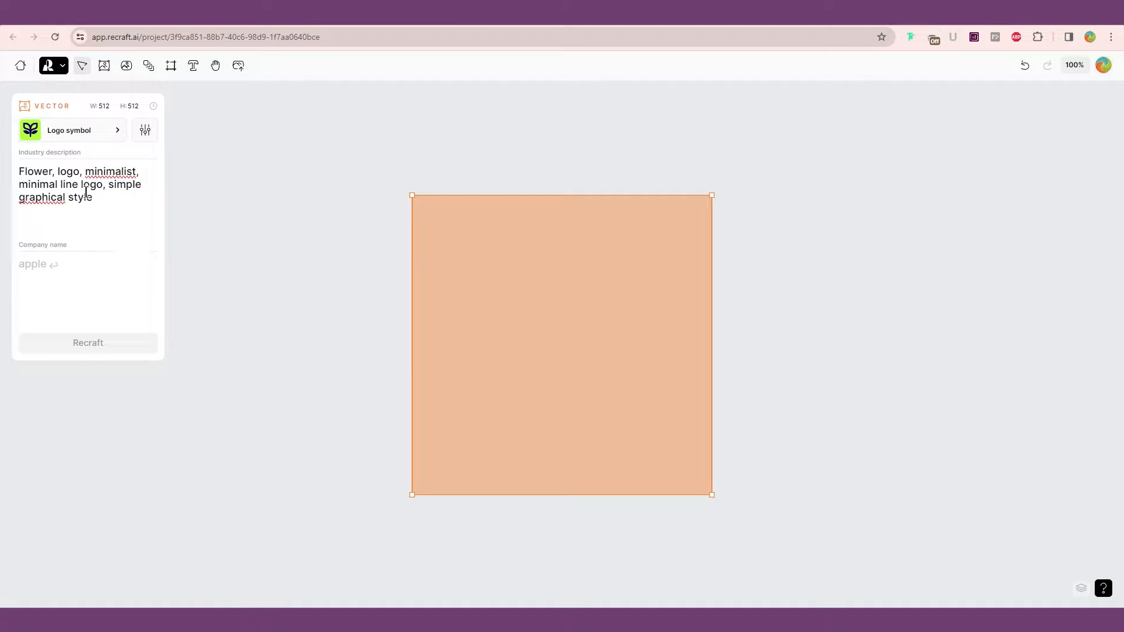
- Exclude "plant pot" from the generated image
click(147, 134)
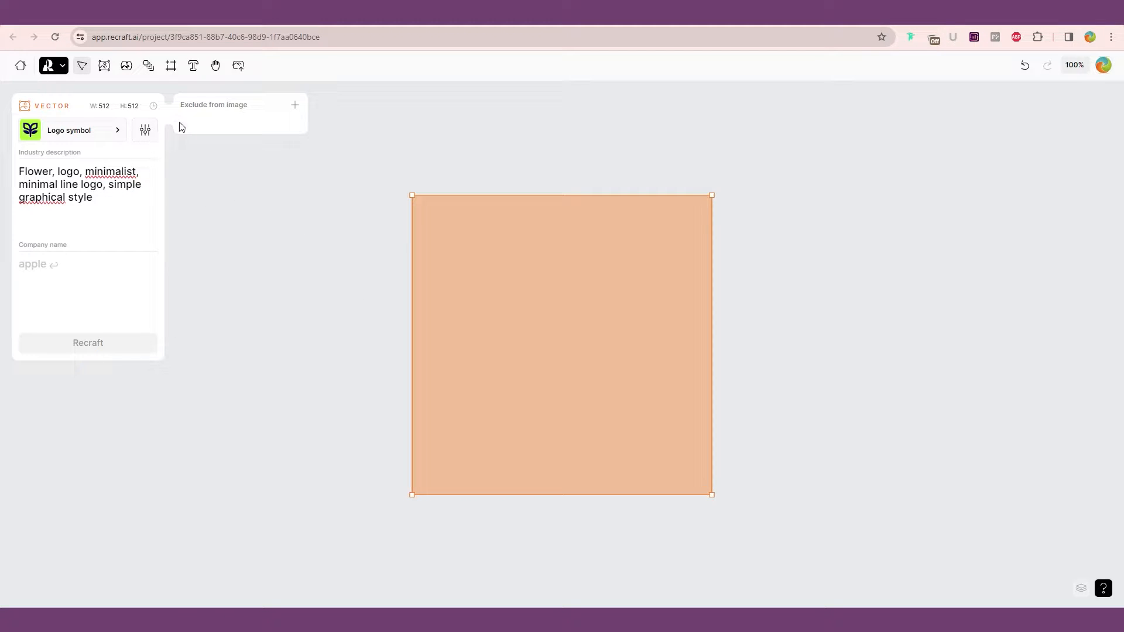
click(234, 113)
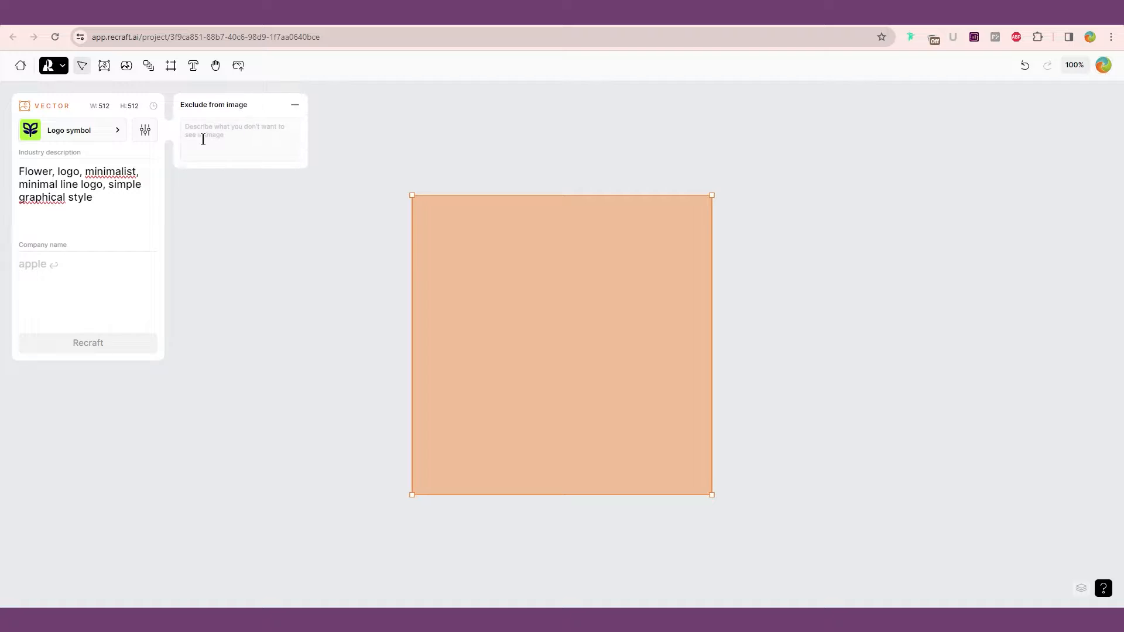
text(plant pot)
- Enter "Flore du Web" as the company name and generate the logo
click(58, 268)
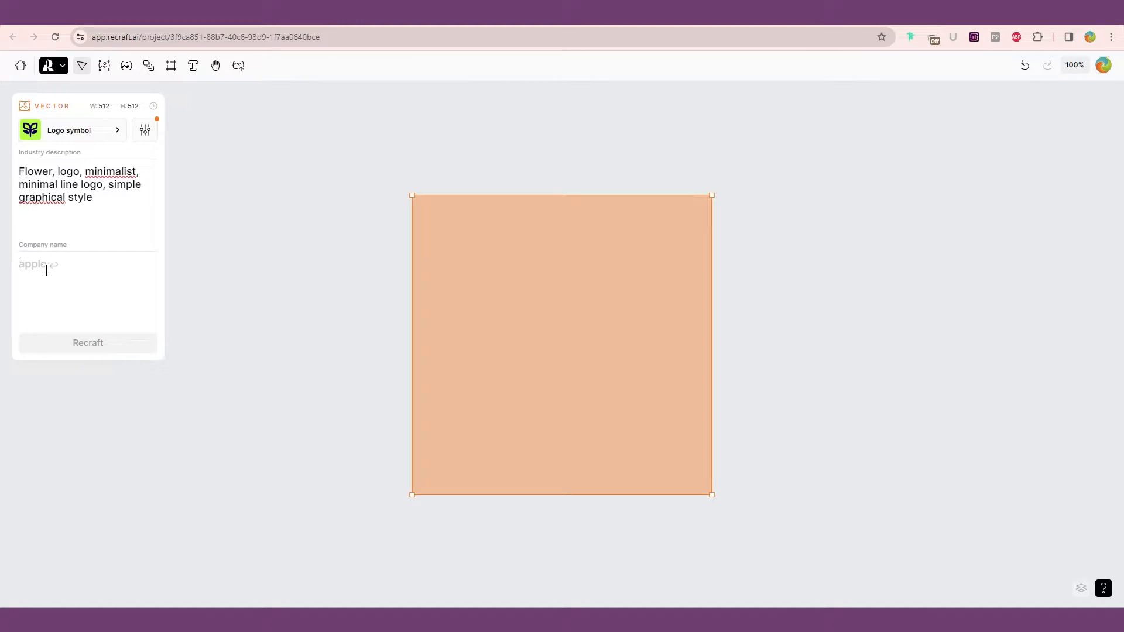
text(Flore du Web)
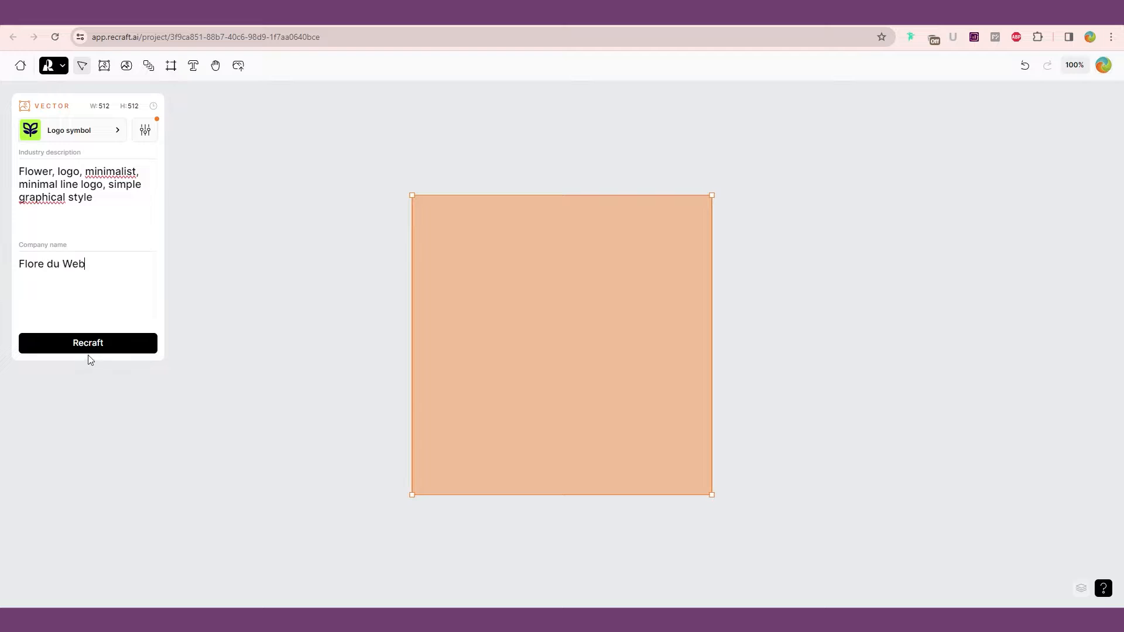
click(102, 352)
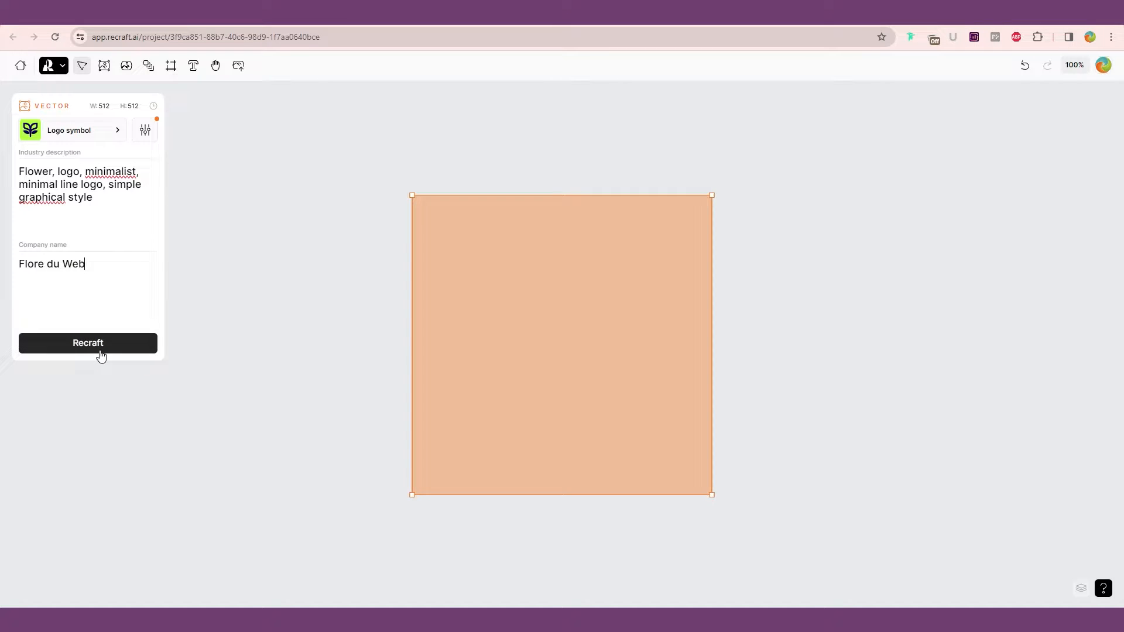
click(101, 353)
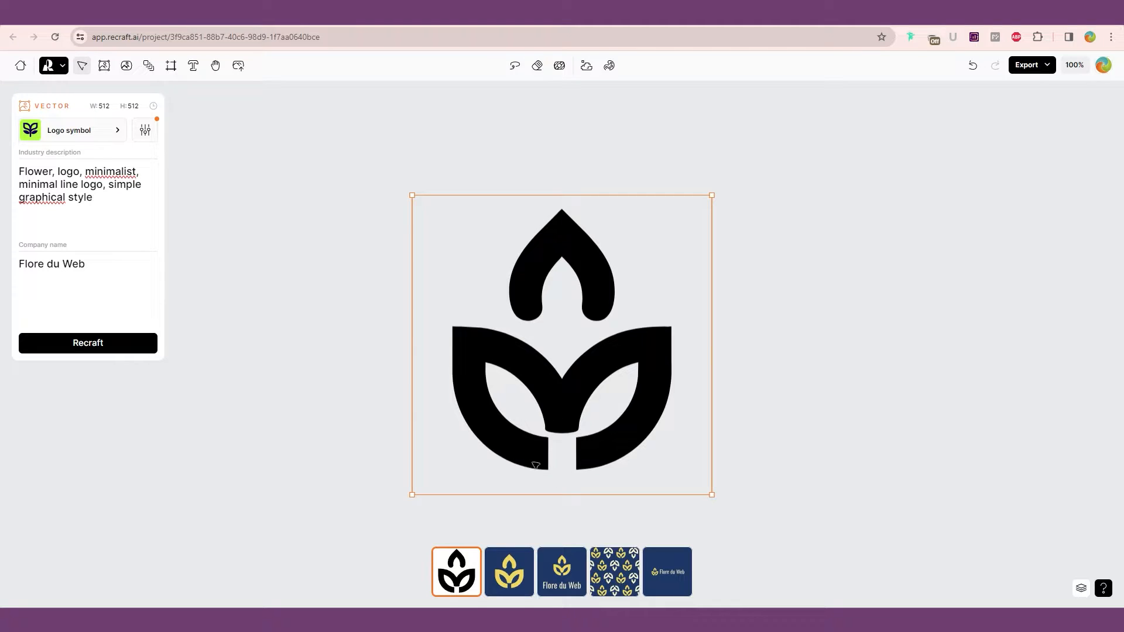
- Go through the generated logo's variants and display the horizontal one with the symbol beside the company name
click(518, 582)
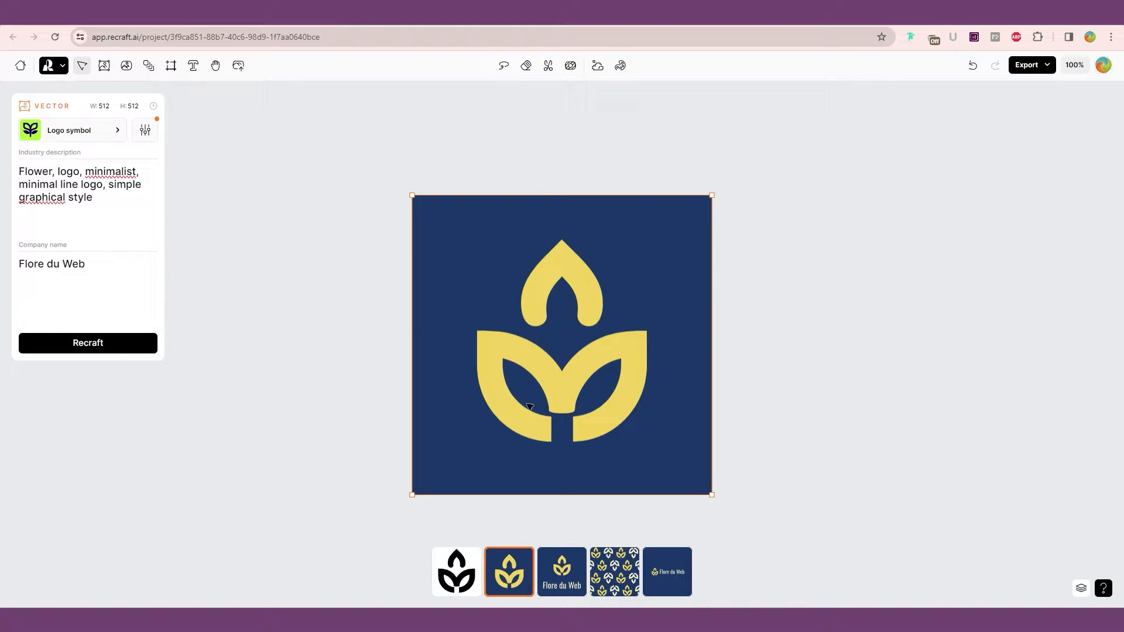
click(552, 570)
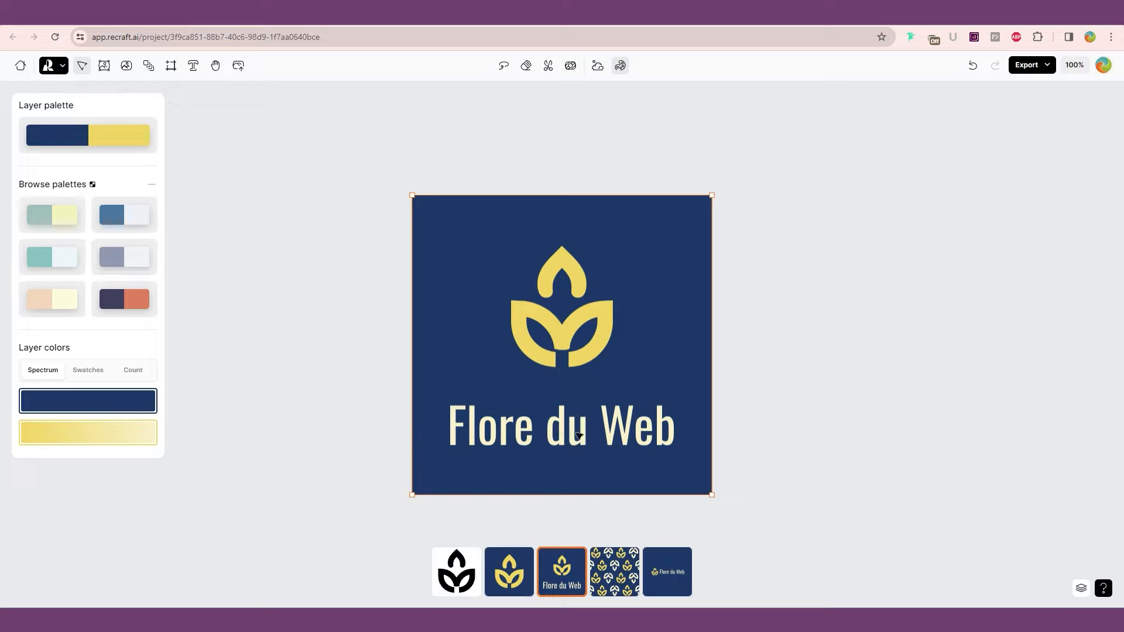
click(609, 582)
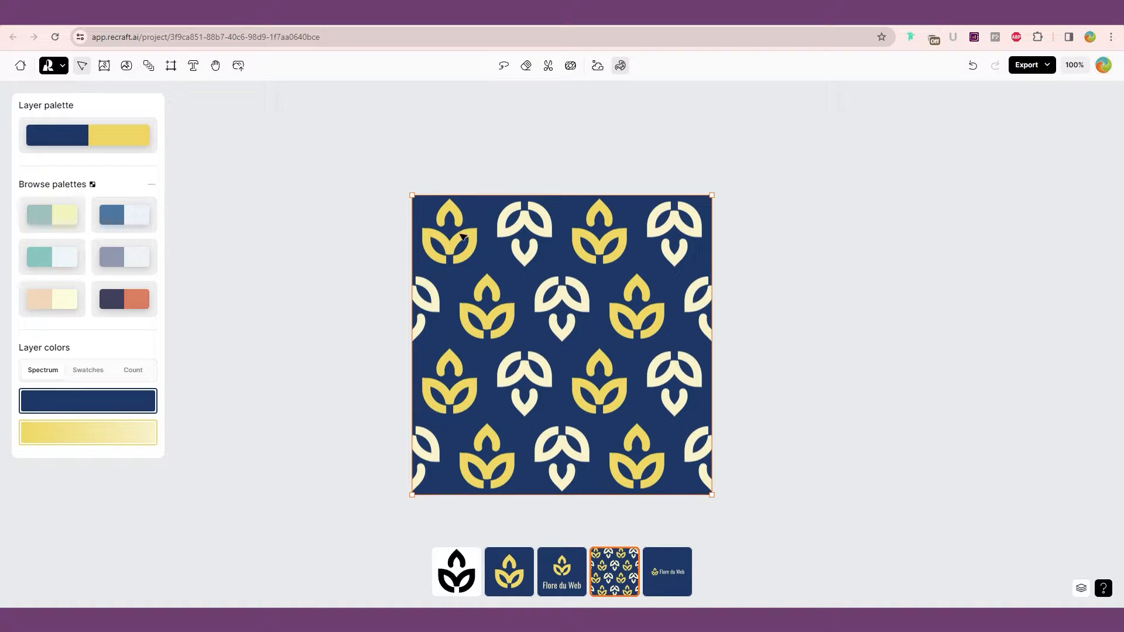
click(673, 582)
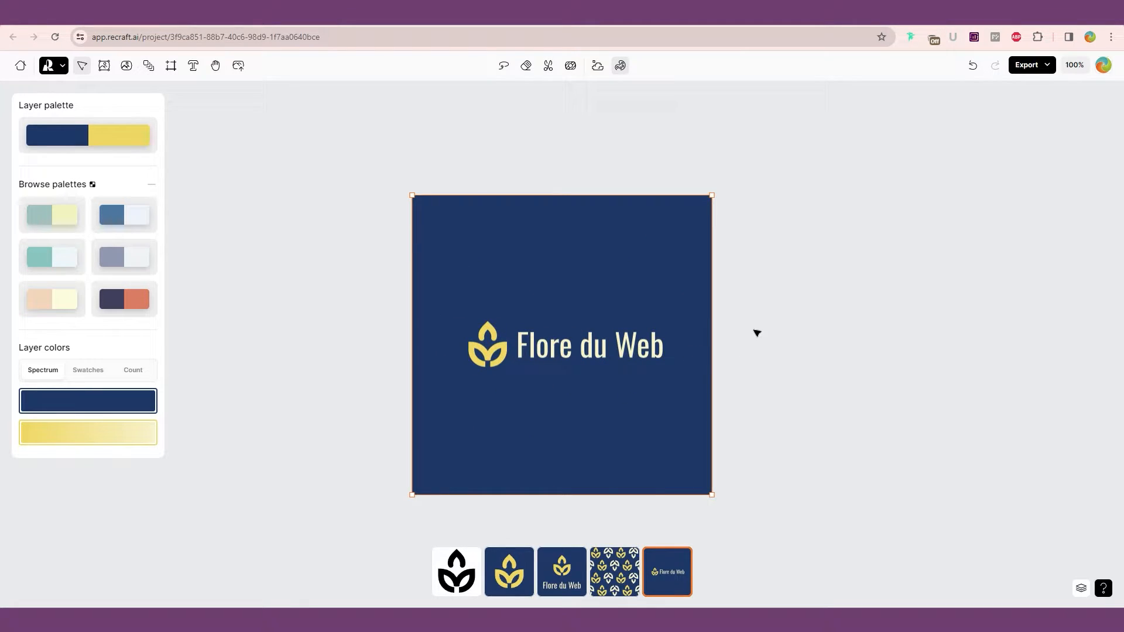
- Duplicate the logo image beside the original and generate a new logo in the copy from the same description
click(359, 350)
click(422, 300)
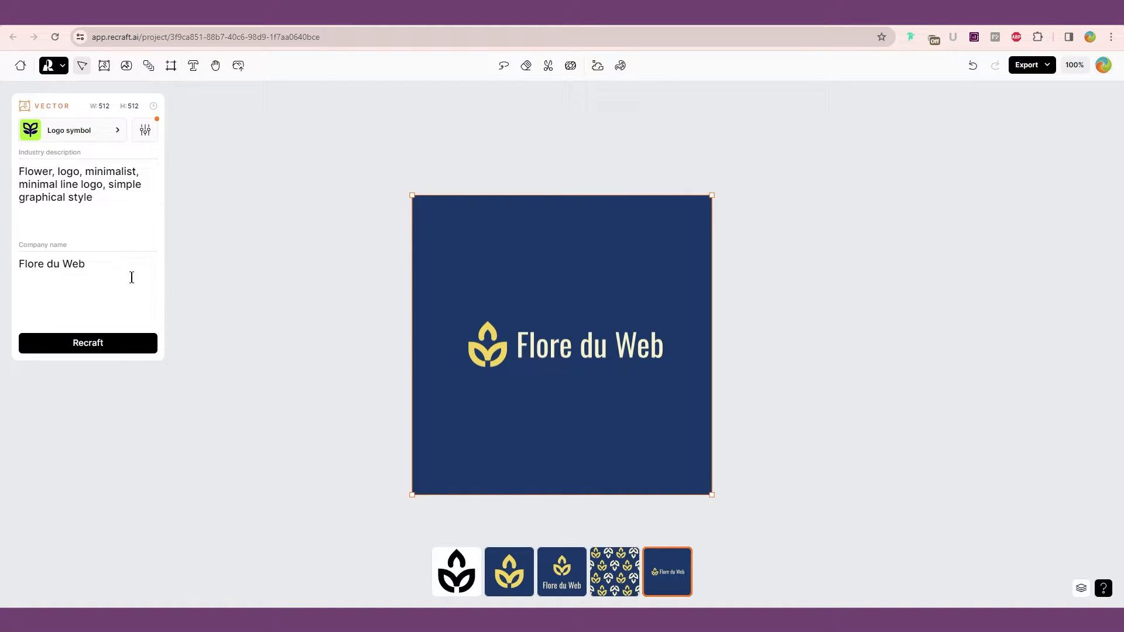
drag(496, 294, 827, 294)
click(91, 344)
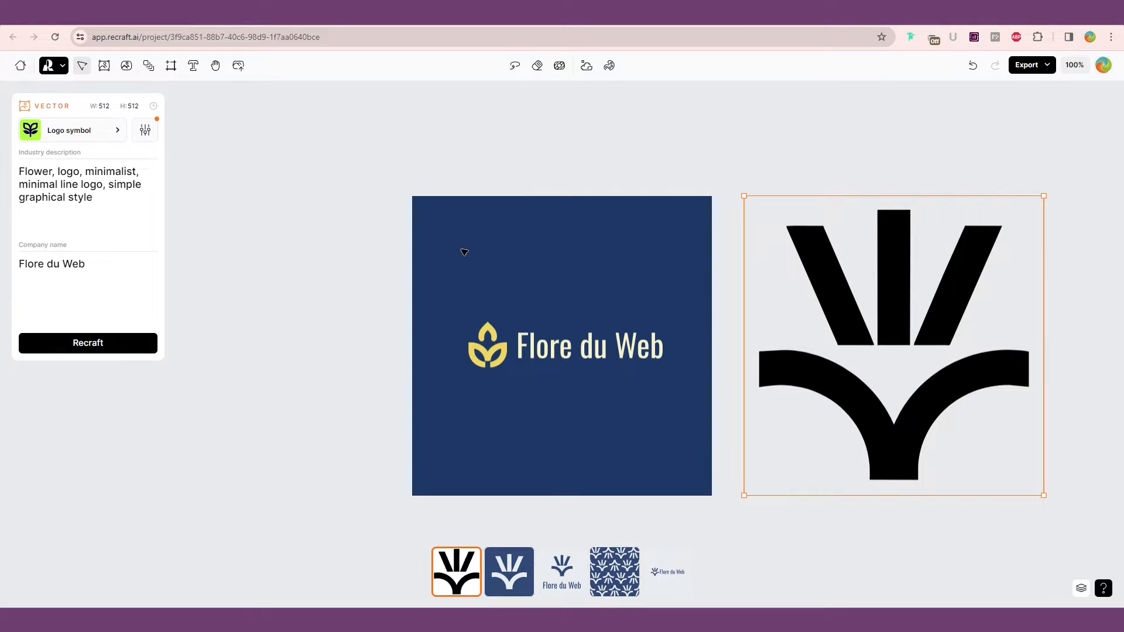
- Compare the copy's coloured, company-name and pattern variants, ending on the plain black symbol
click(509, 583)
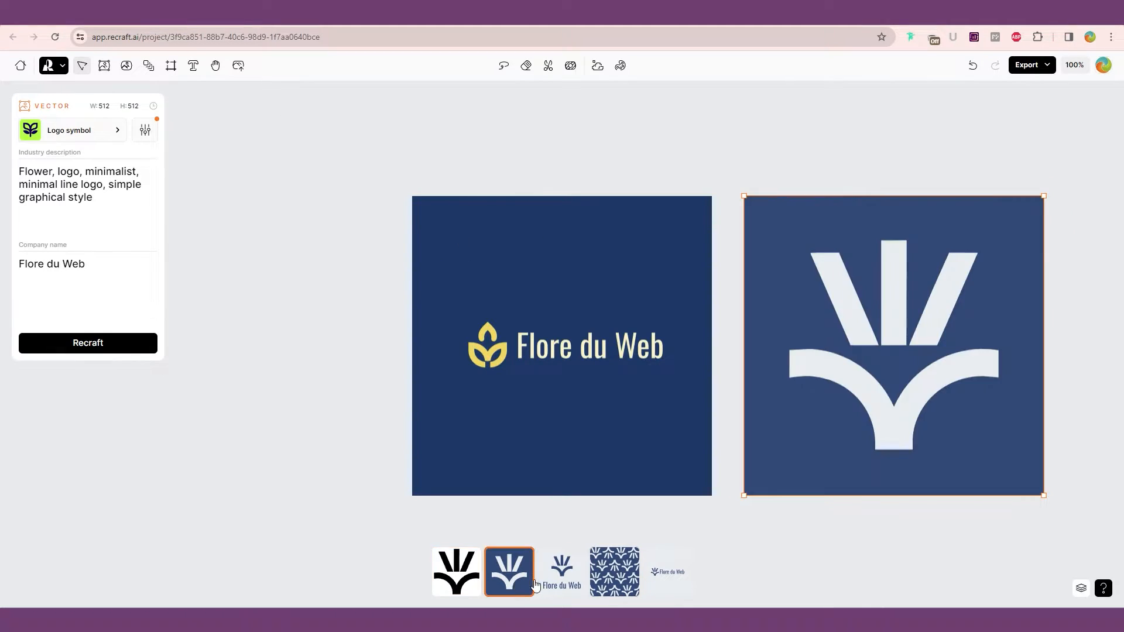
click(565, 582)
click(615, 584)
click(557, 583)
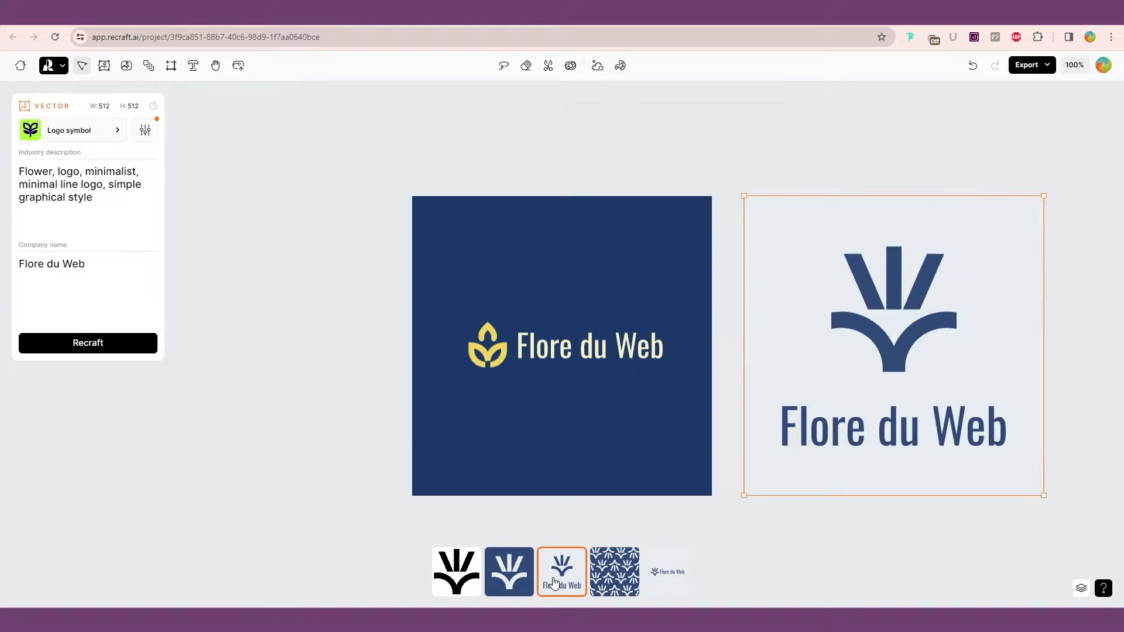
click(480, 581)
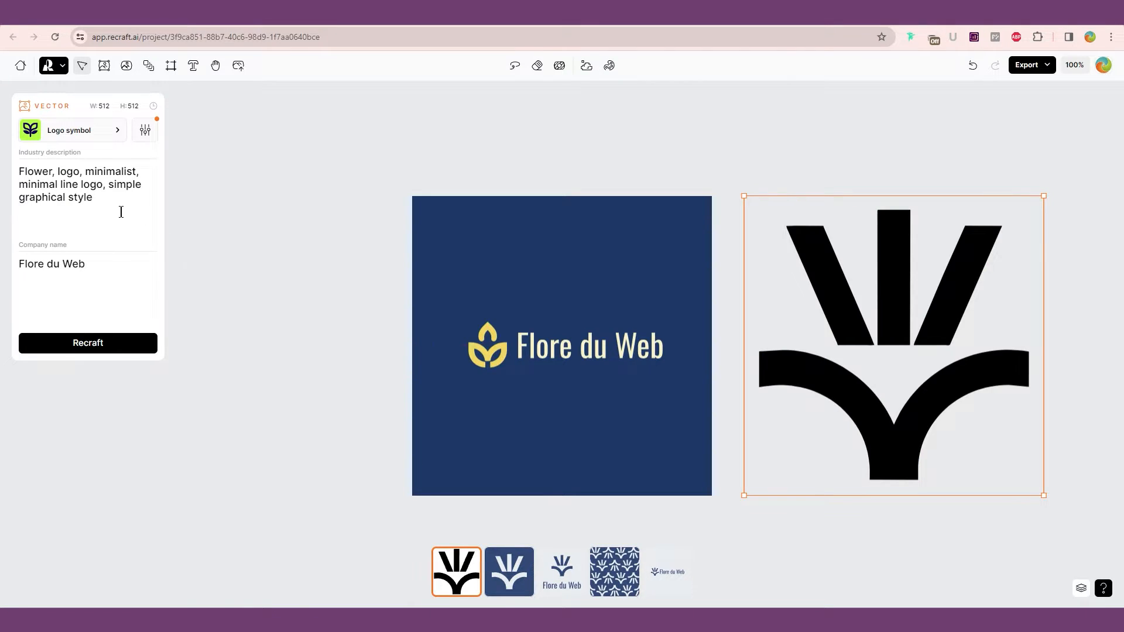
- Regenerate the logo in the copied image and go through its variants, ending on the repeating pattern
click(86, 350)
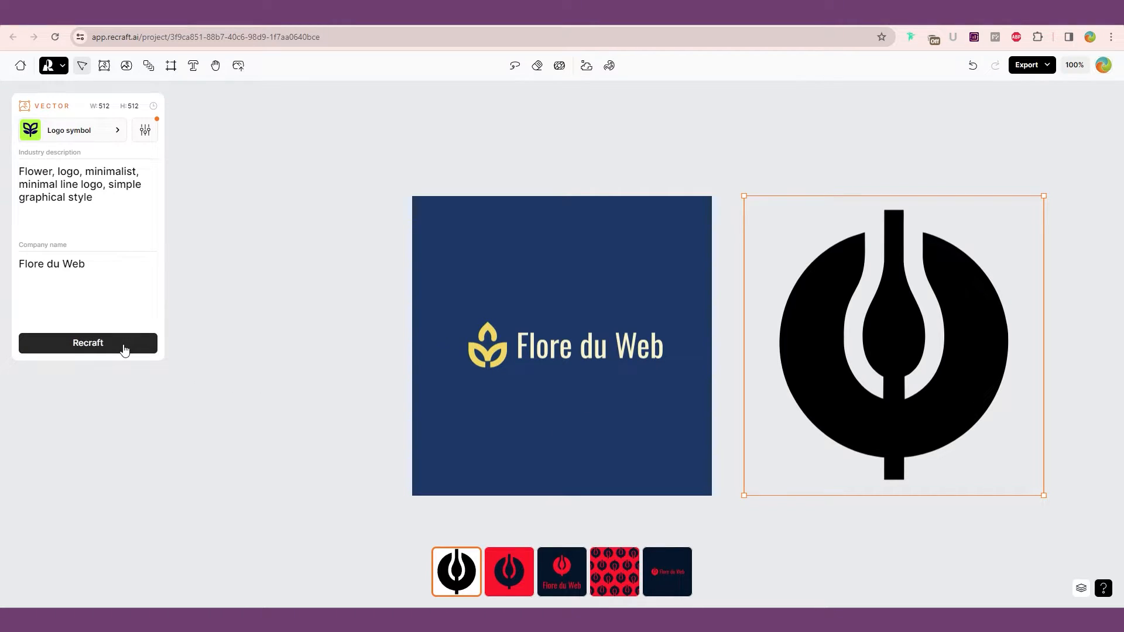
click(510, 585)
click(560, 584)
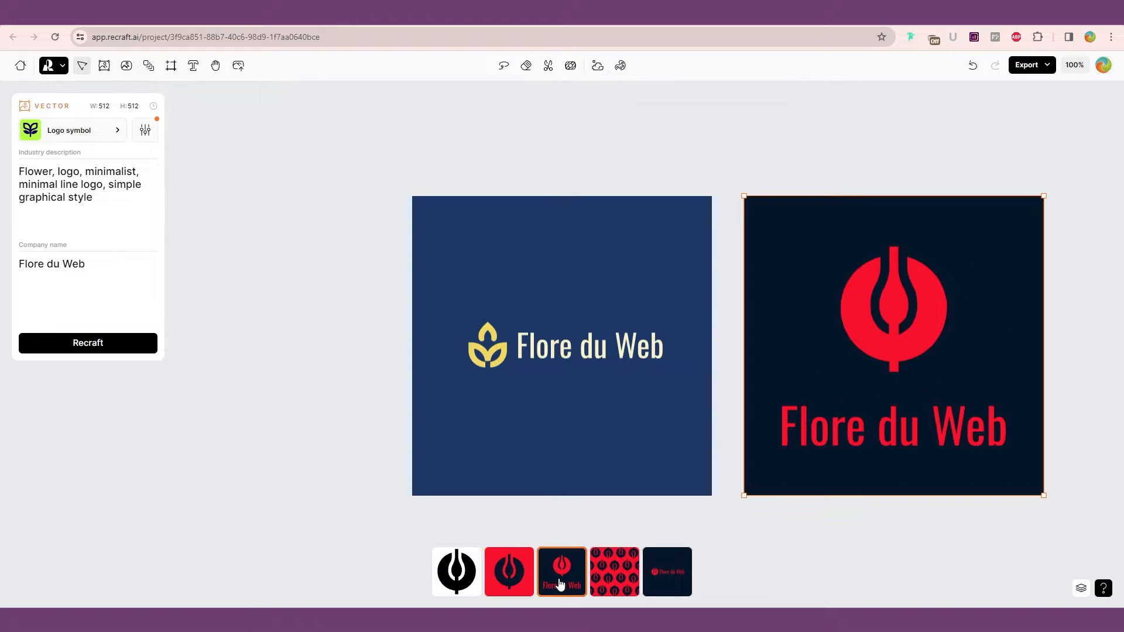
click(614, 590)
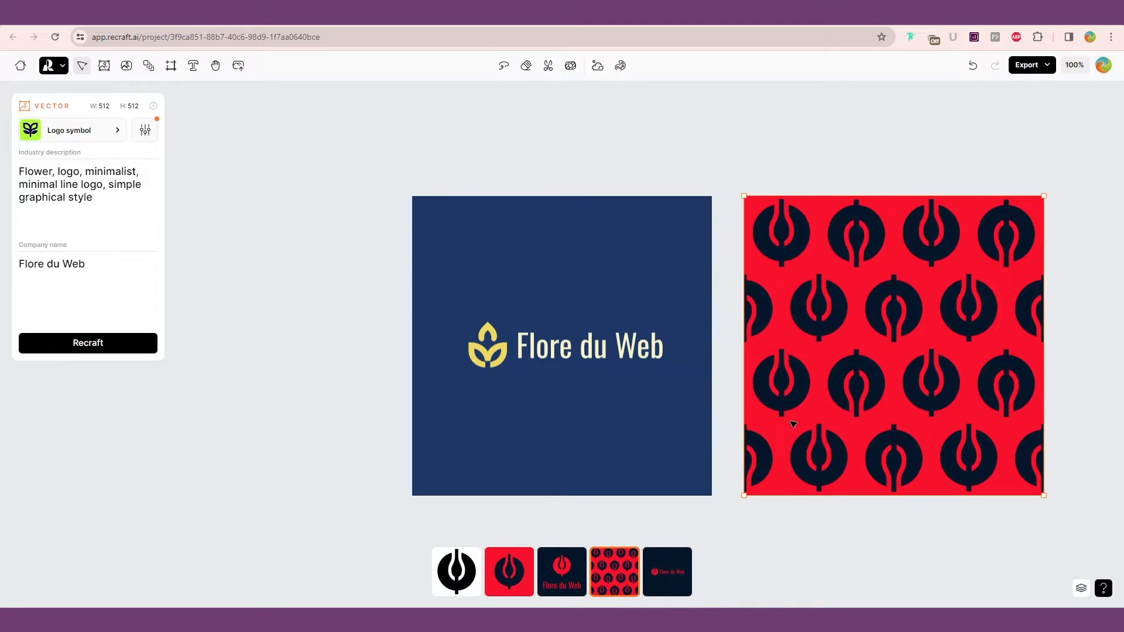
click(679, 573)
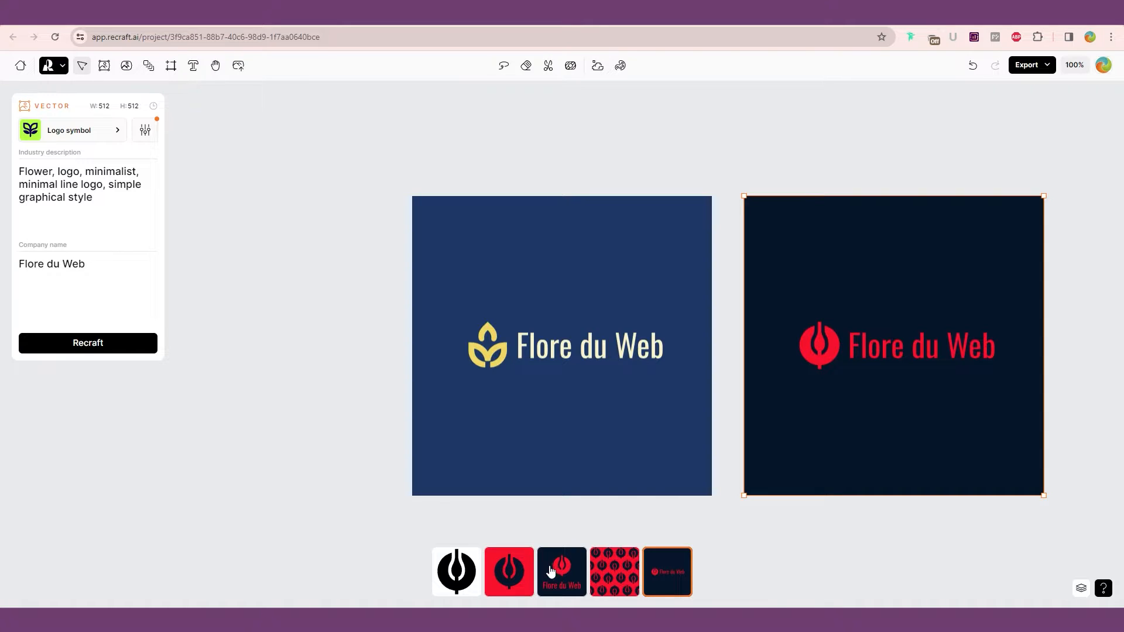
click(501, 569)
click(450, 575)
click(540, 574)
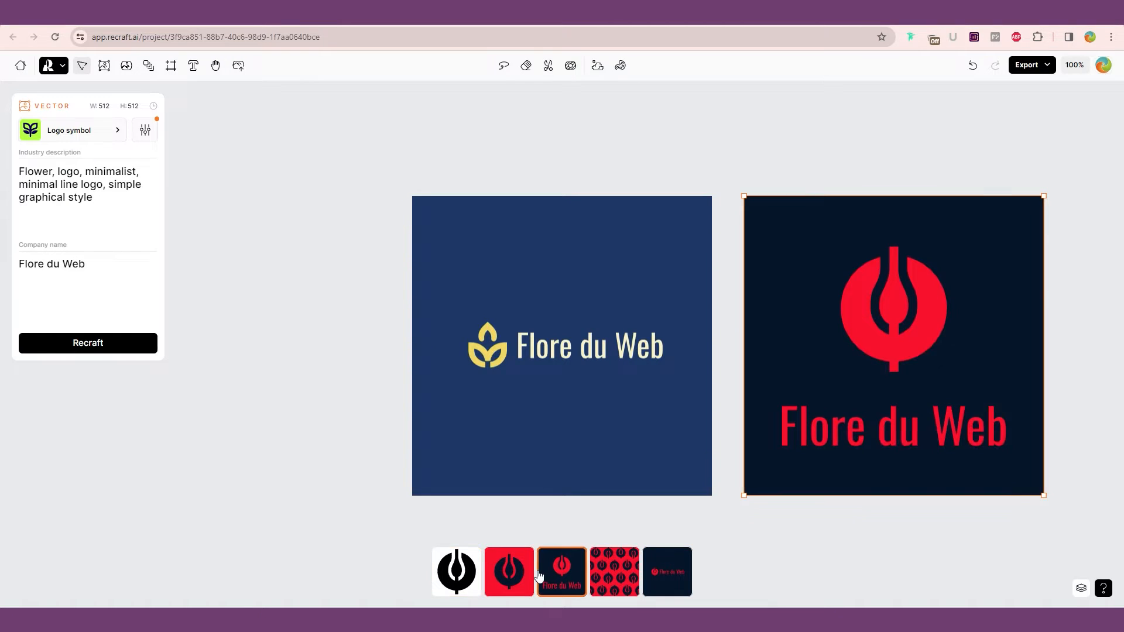
click(616, 582)
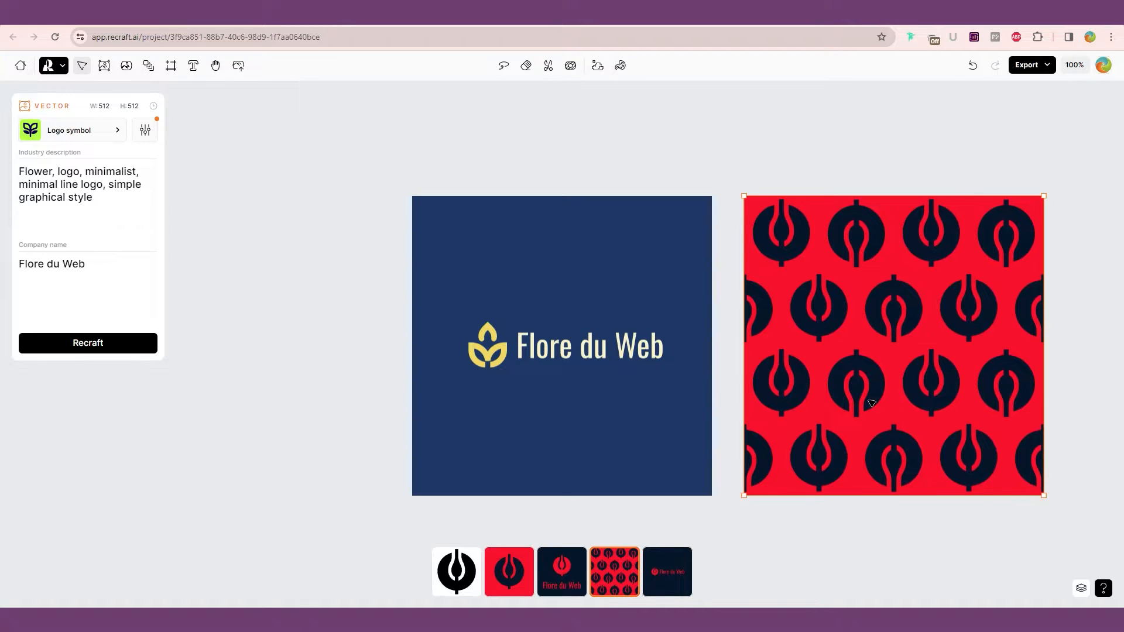
- Compare the copied logo's horizontal and pattern variants, ending on the one with the symbol above the company name
click(651, 581)
click(606, 590)
click(563, 589)
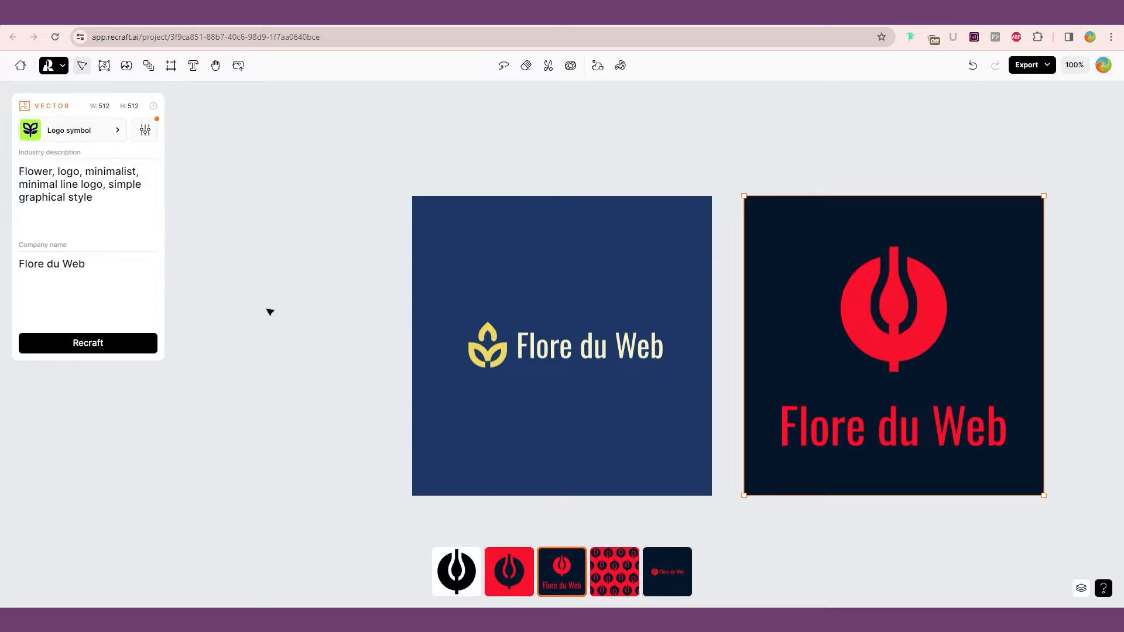
- Regenerate the copied logo from the same description and display its new variant with the symbol above the company name
click(88, 343)
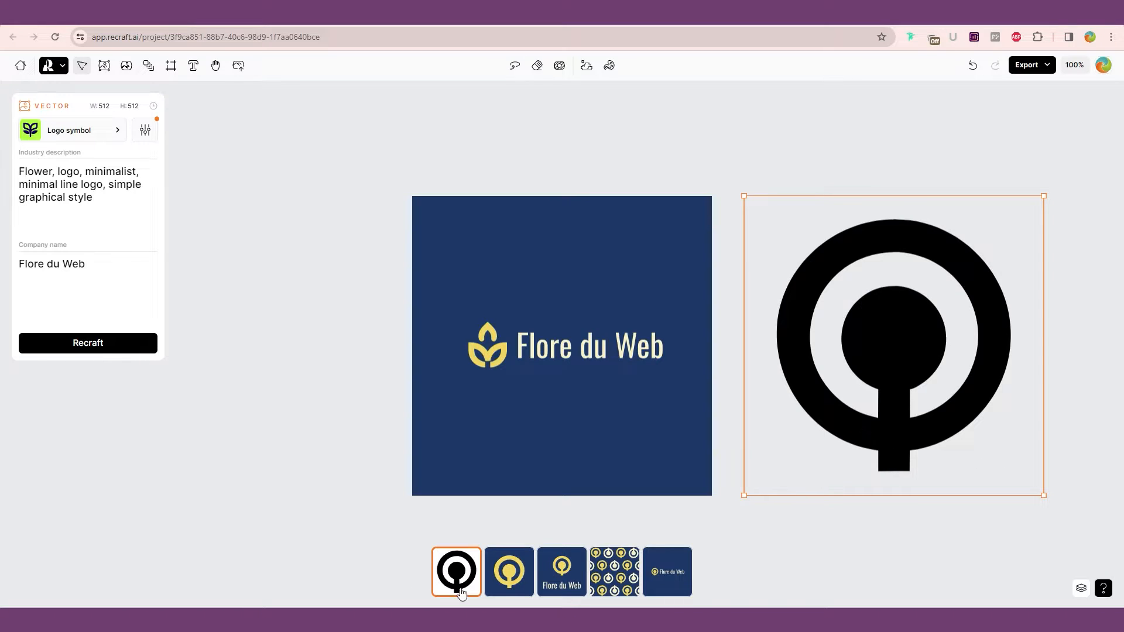
click(513, 578)
click(613, 582)
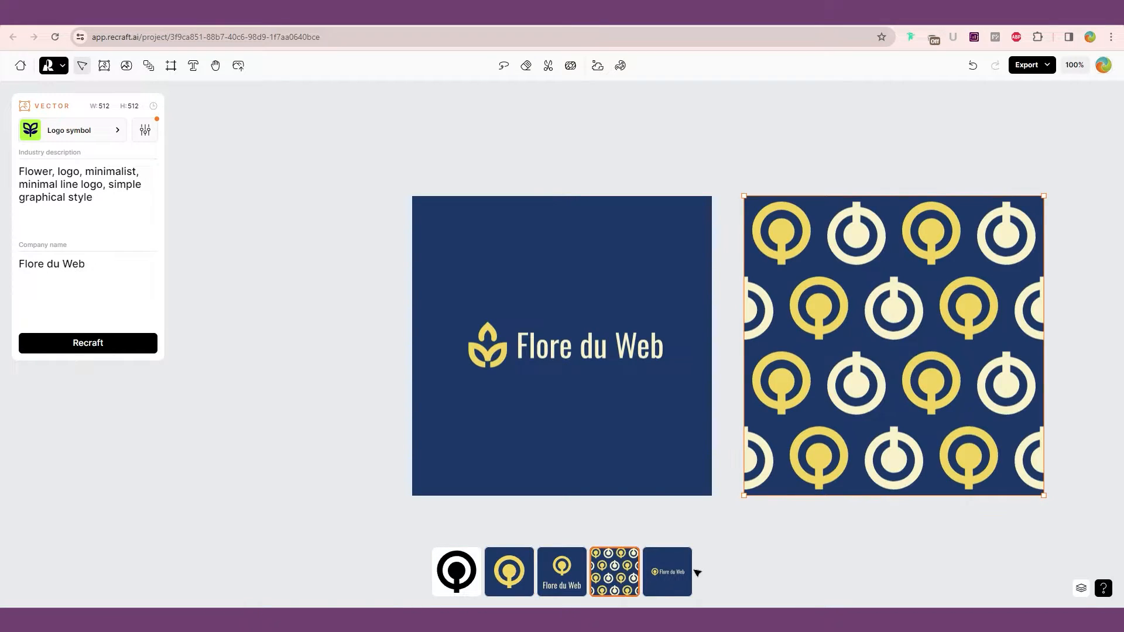
click(582, 581)
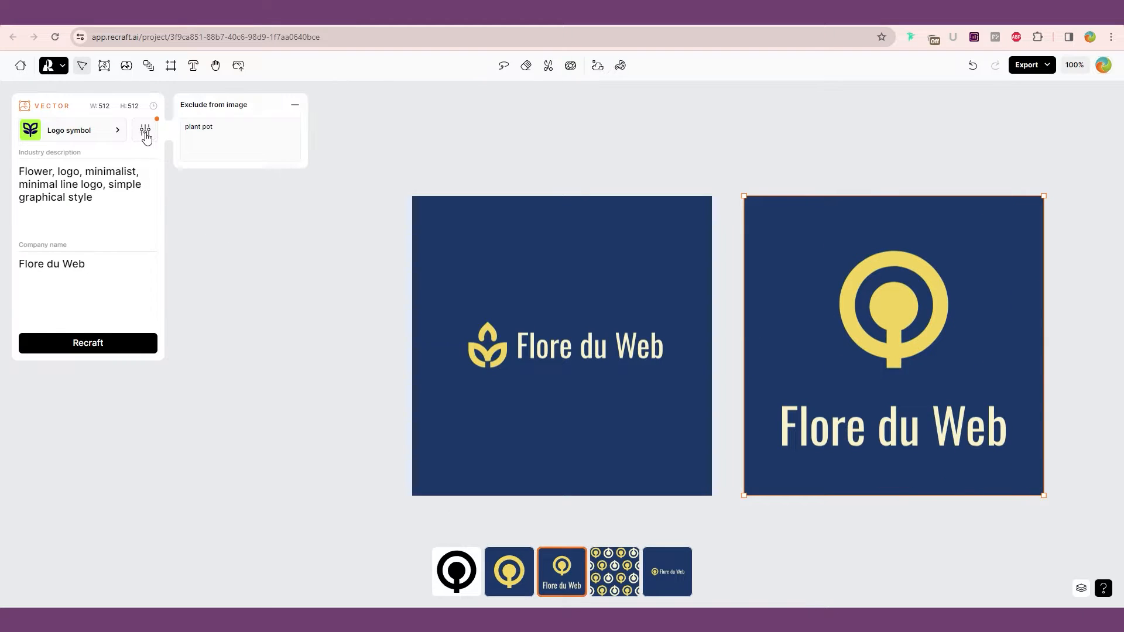
- Recolour the copied logo with the teal and pale blue palette, swapping the two colours so teal fills the background
click(621, 65)
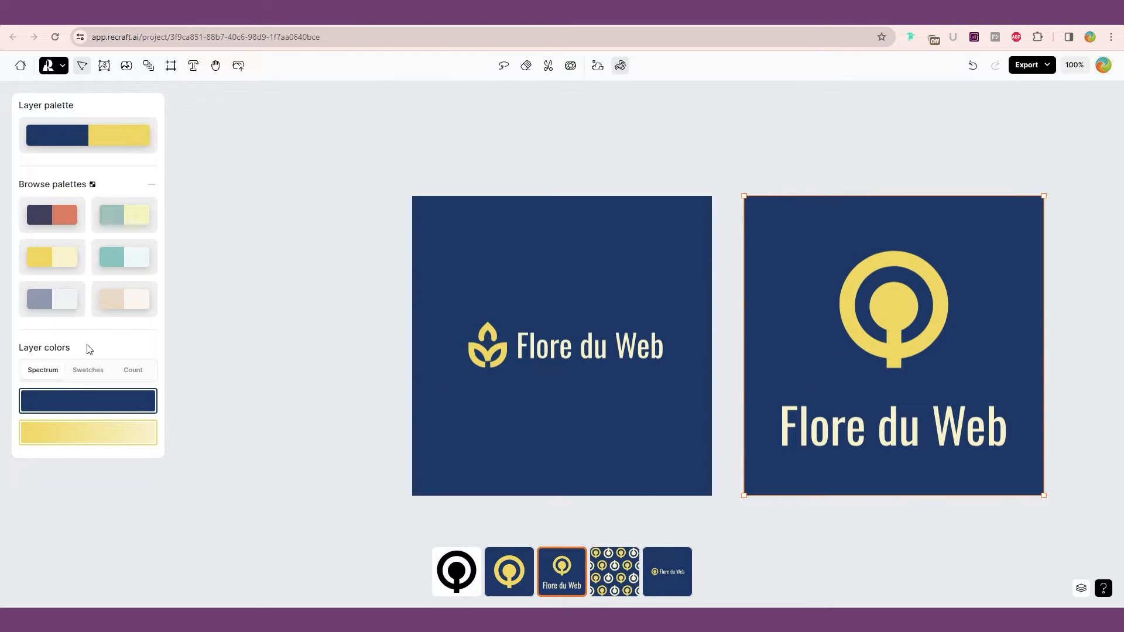
click(48, 215)
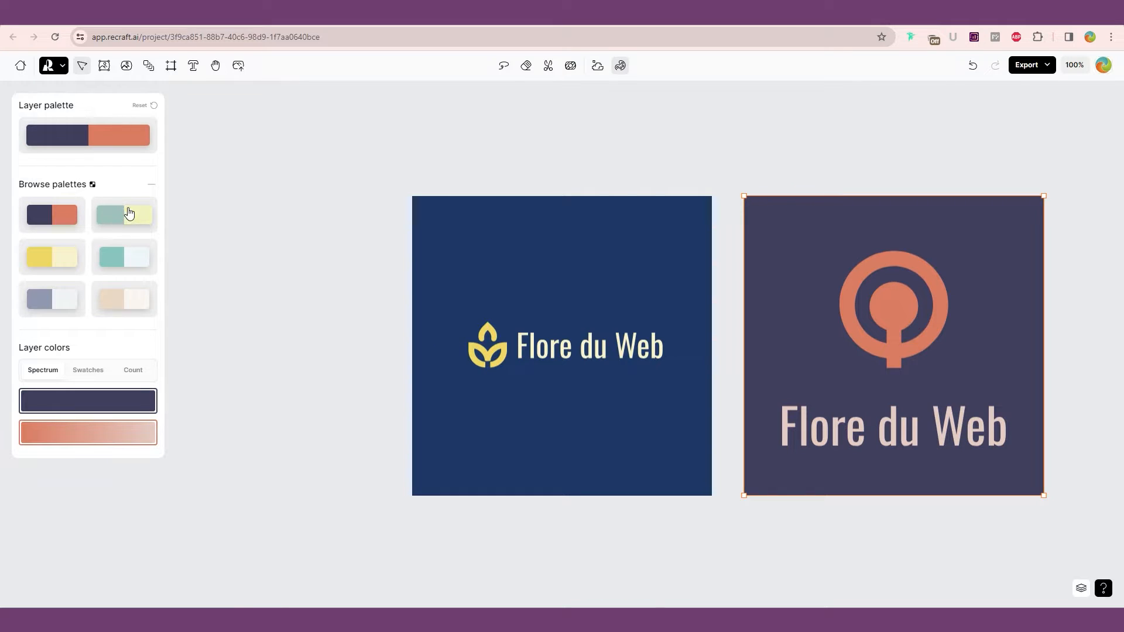
click(125, 257)
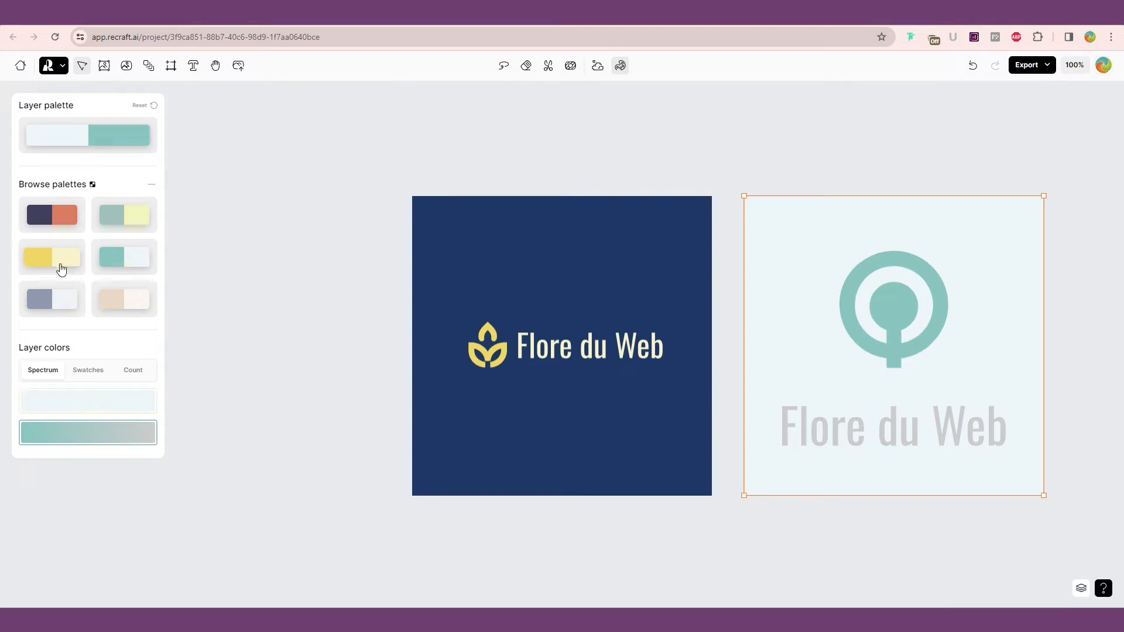
click(89, 370)
click(133, 371)
click(41, 371)
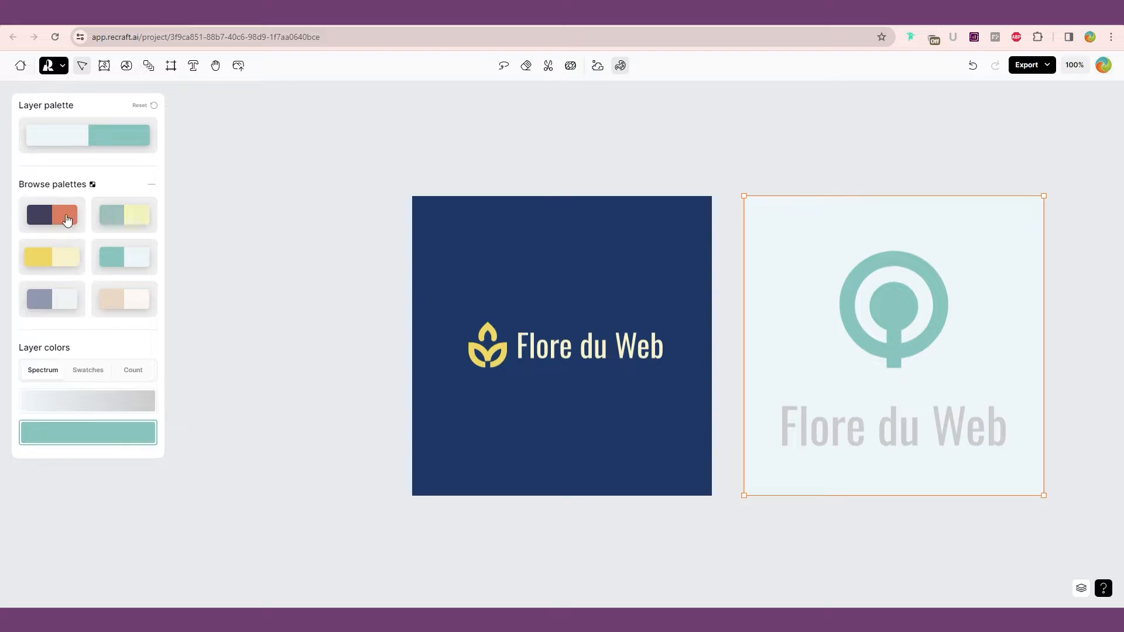
click(88, 140)
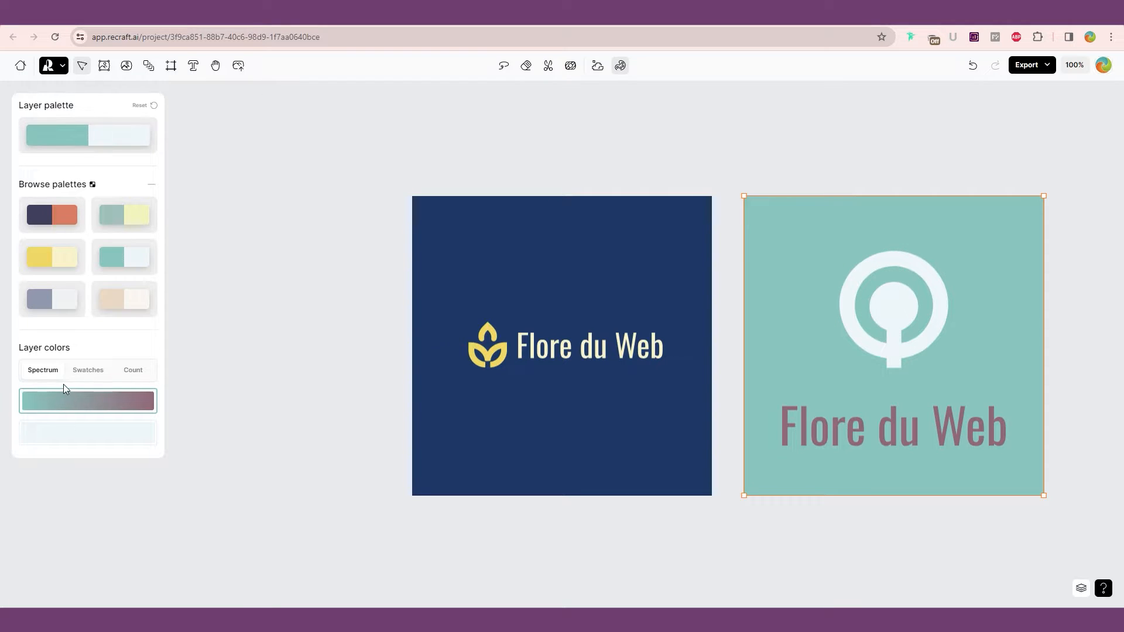
- Change the logo's teal background to the more saturated green 0DB69A and deselect the image
click(87, 401)
click(101, 434)
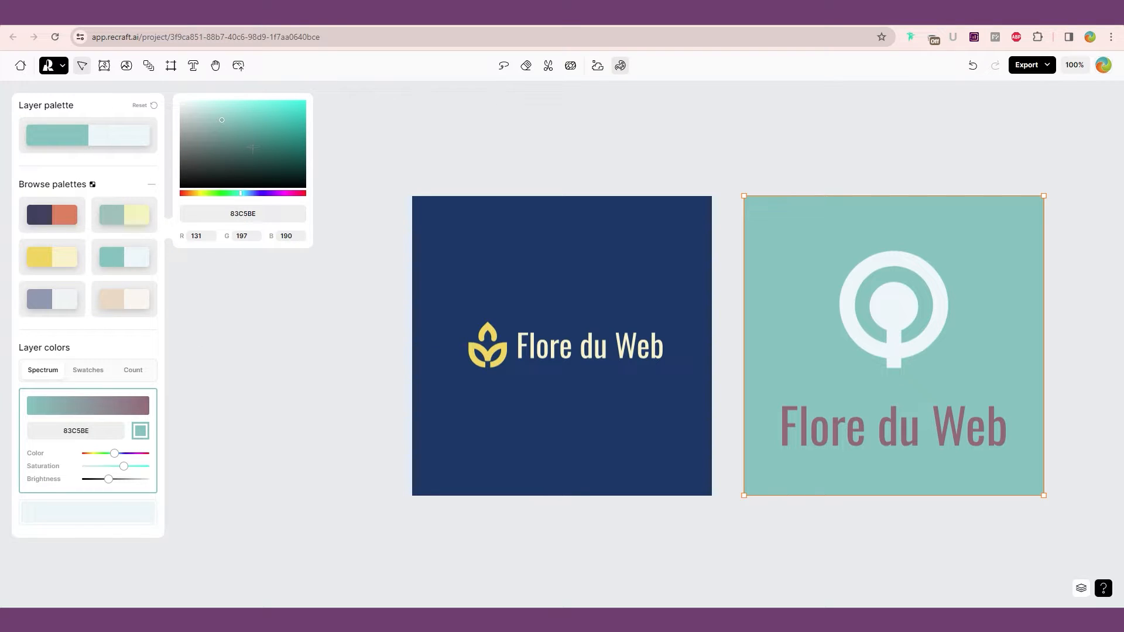
click(300, 111)
mouse_move(300, 112)
mouse_down()
mouse_move(311, 106)
mouse_move(231, 111)
mouse_move(303, 143)
mouse_move(319, 130)
mouse_move(308, 134)
mouse_move(299, 102)
mouse_move(271, 111)
mouse_move(298, 124)
mouse_up()
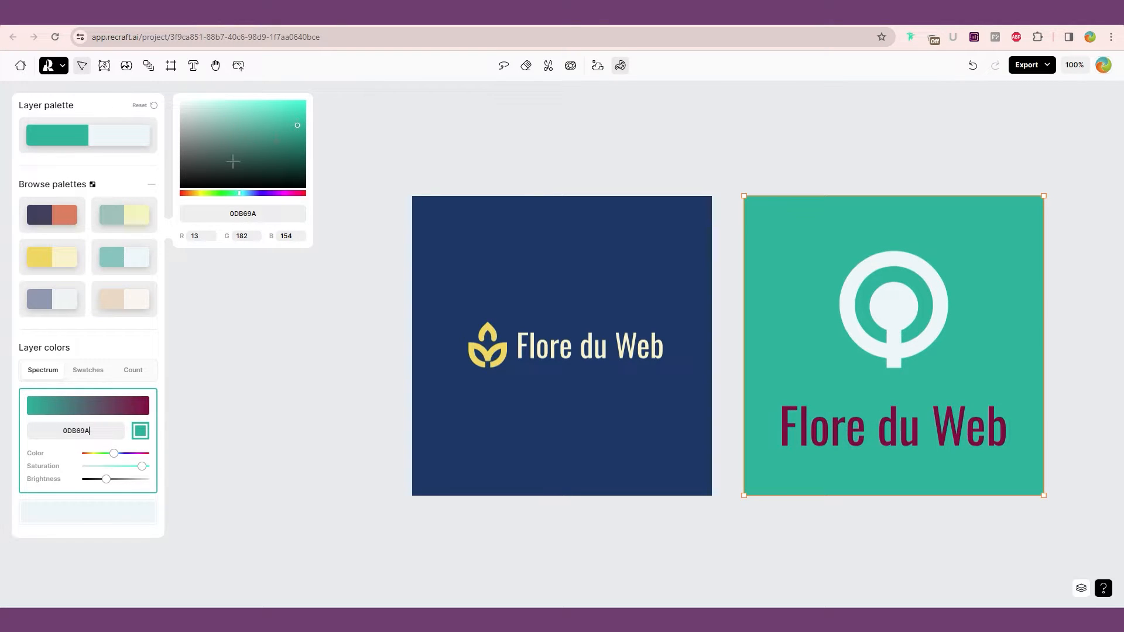
click(859, 520)
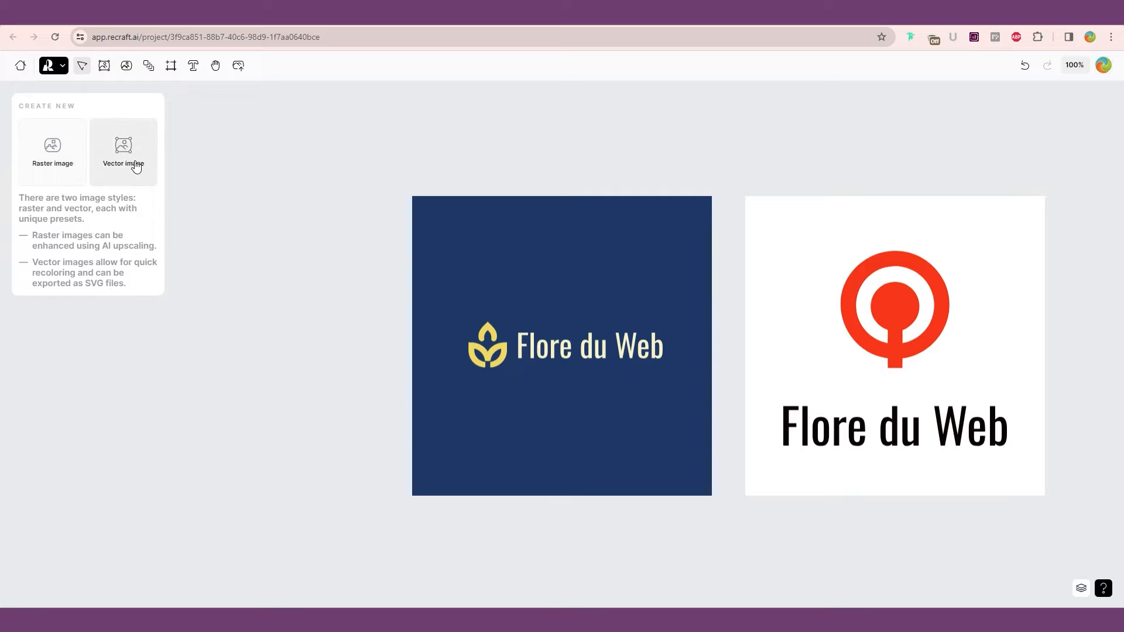
- Switch the red logo's vector style from Logo symbol to Icon and deselect the image
click(812, 343)
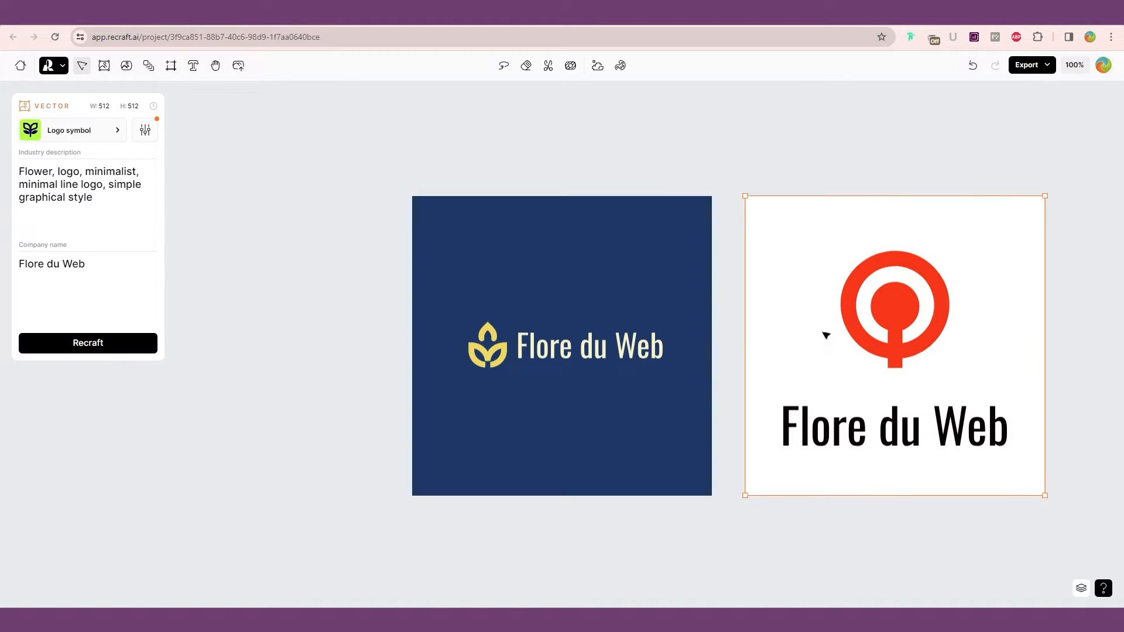
click(106, 137)
click(241, 140)
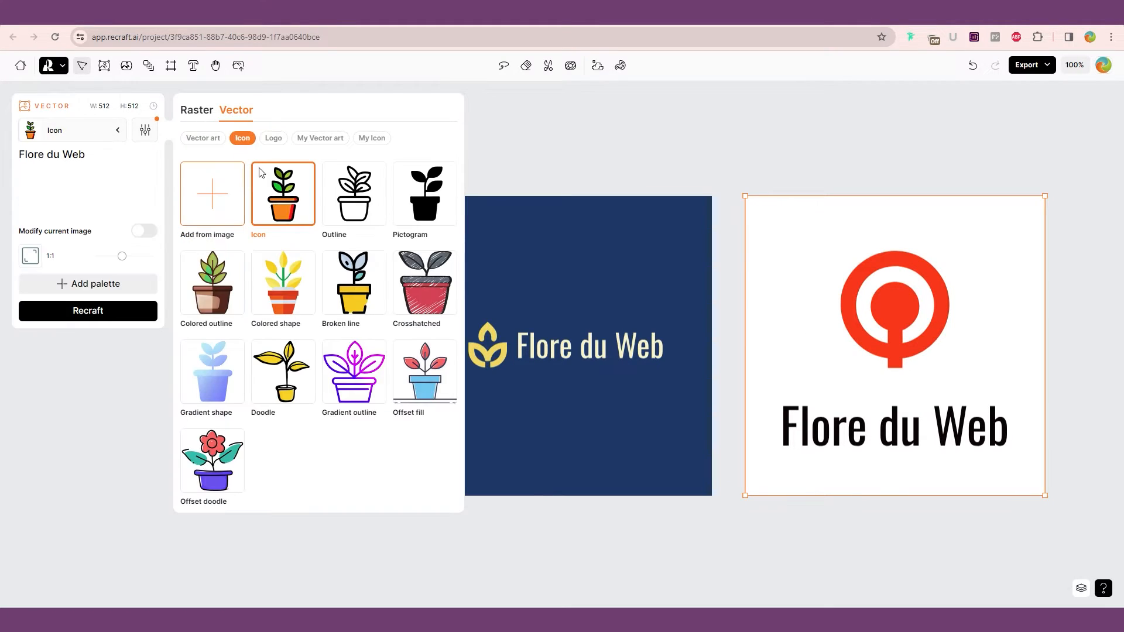
click(844, 149)
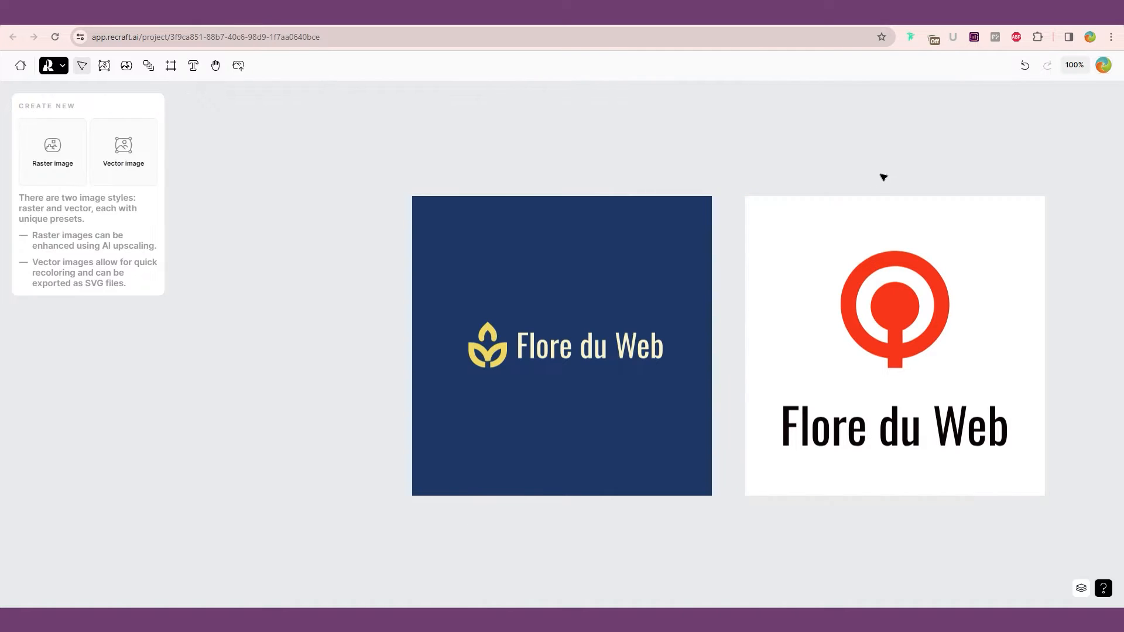
- Duplicate the red logo beside the original and try the 4:5 aspect ratio on the copy
drag(881, 175, 459, 208)
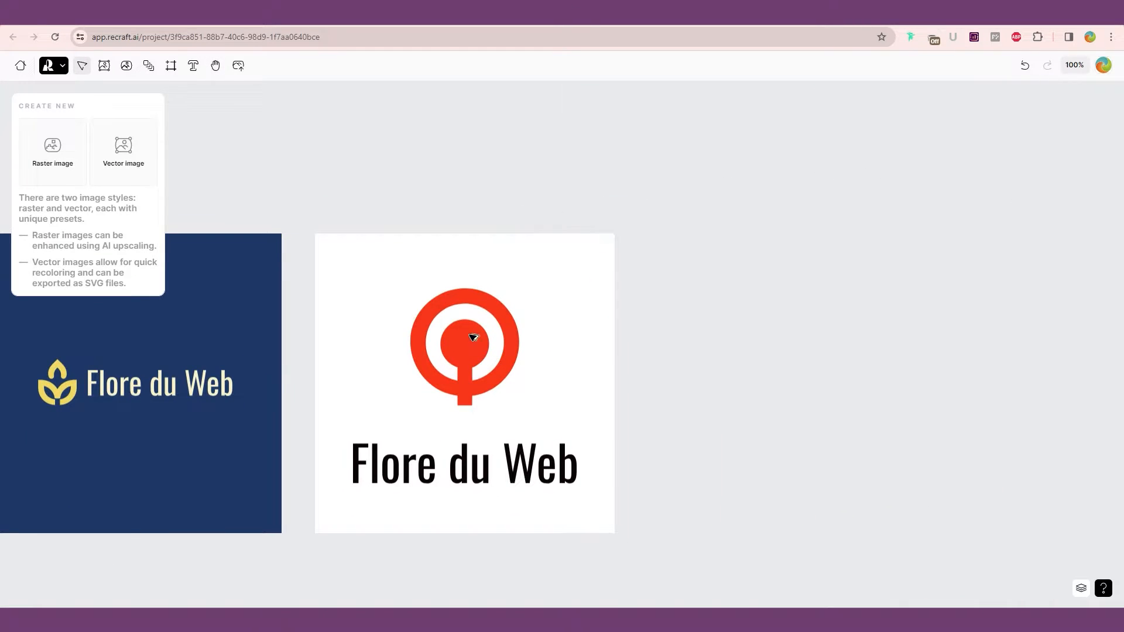
drag(474, 338, 803, 331)
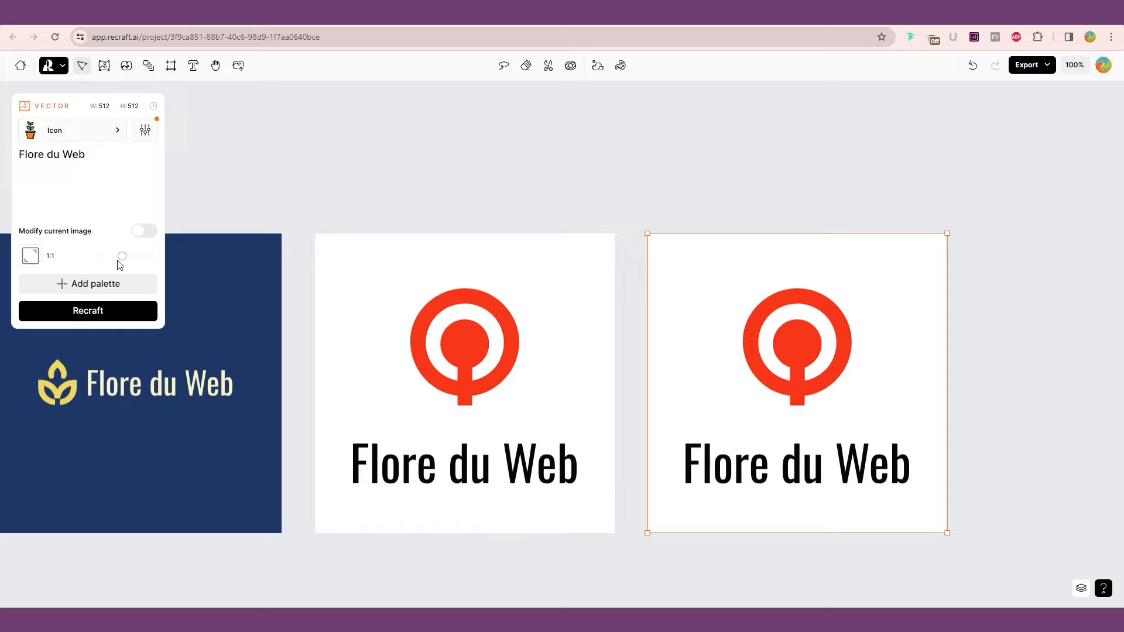
mouse_move(122, 257)
mouse_down()
mouse_move(145, 259)
mouse_move(122, 257)
mouse_up()
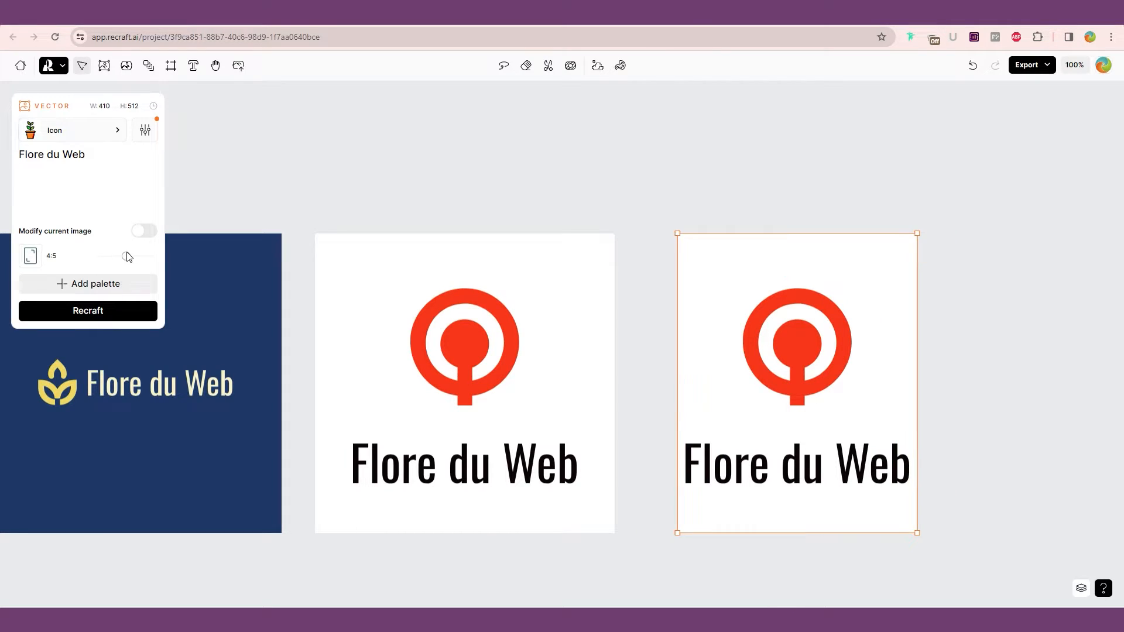
- Import the layer colours for the copy's generation palette from an image and review the resulting palette
click(74, 287)
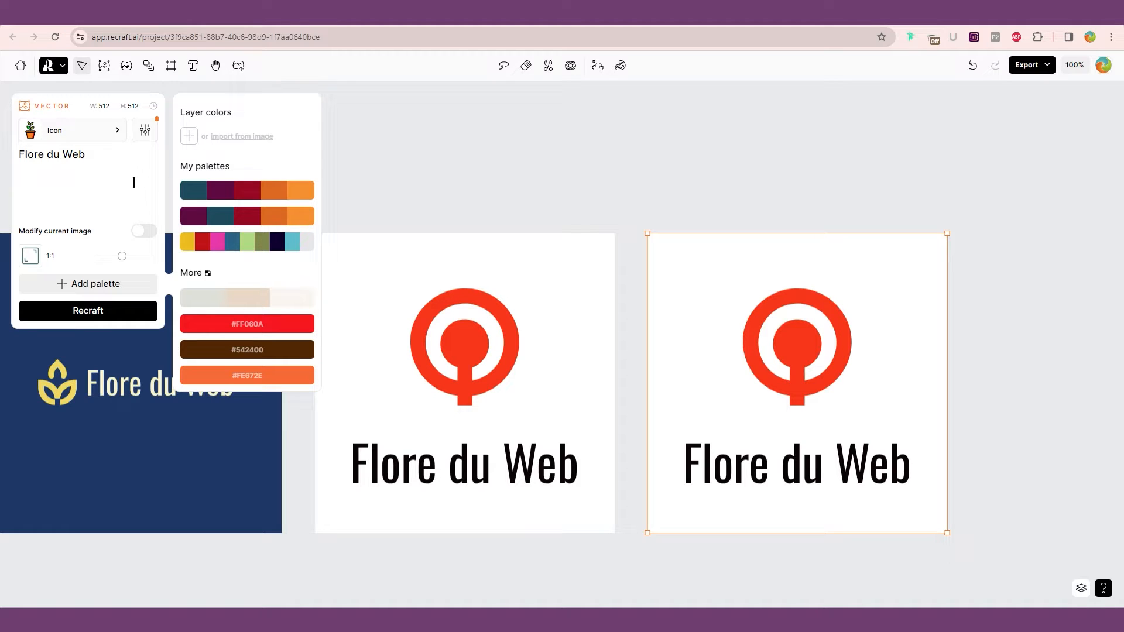
click(265, 137)
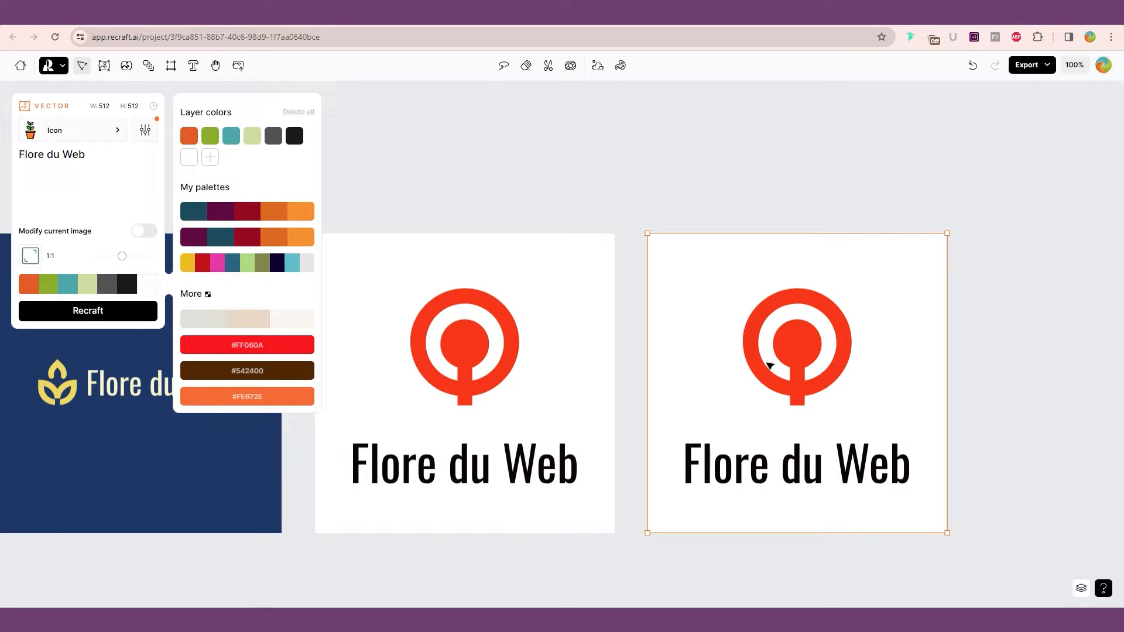
click(769, 362)
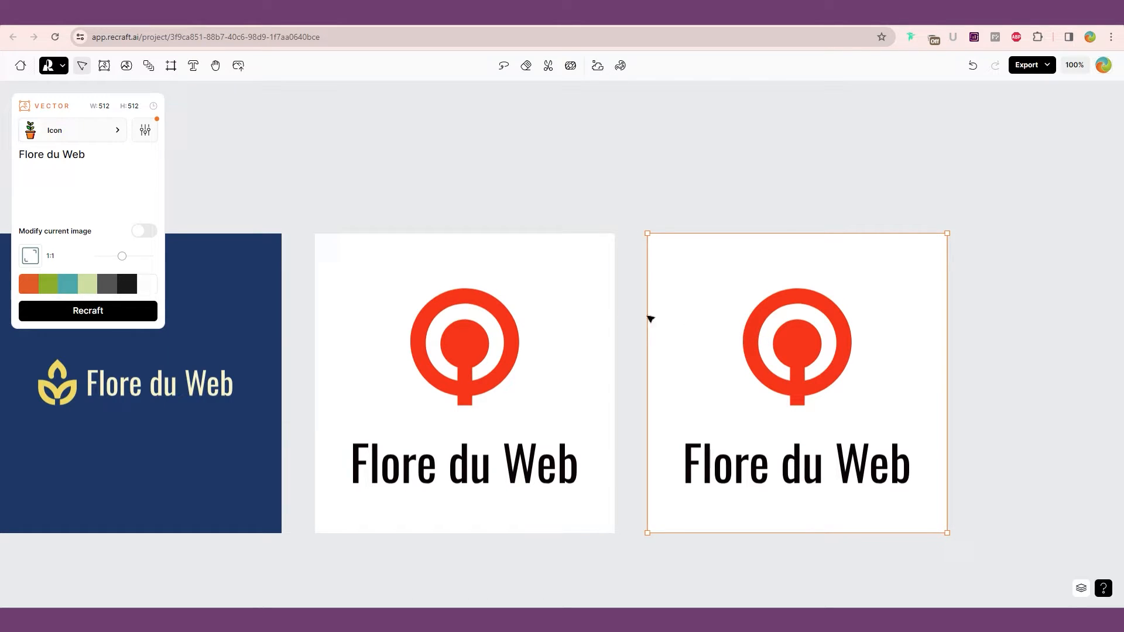
click(35, 284)
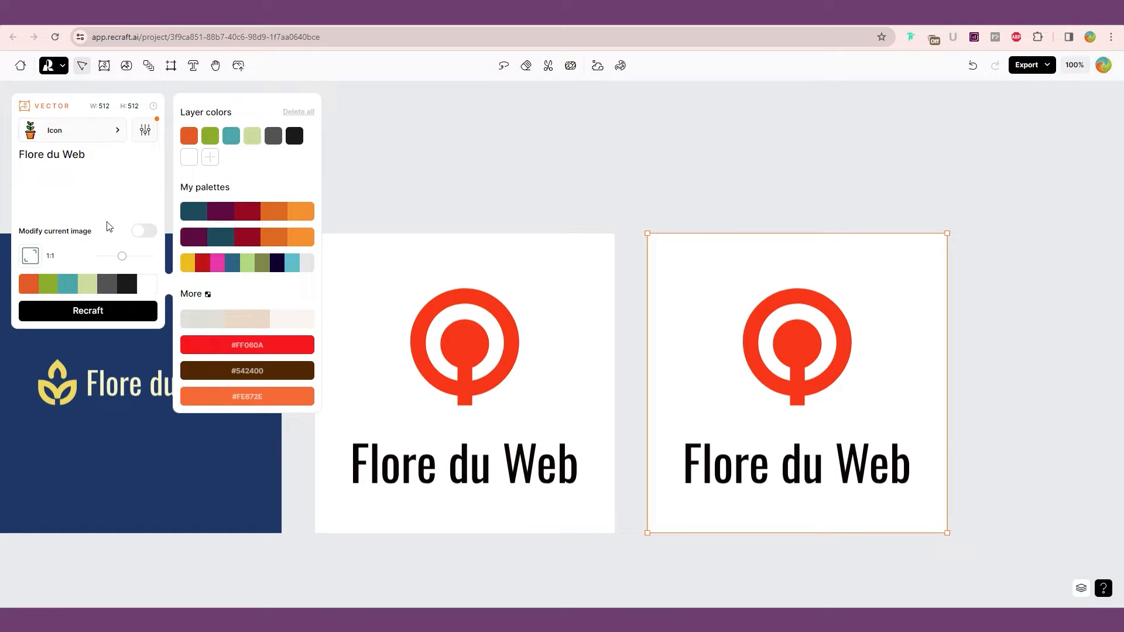
click(105, 132)
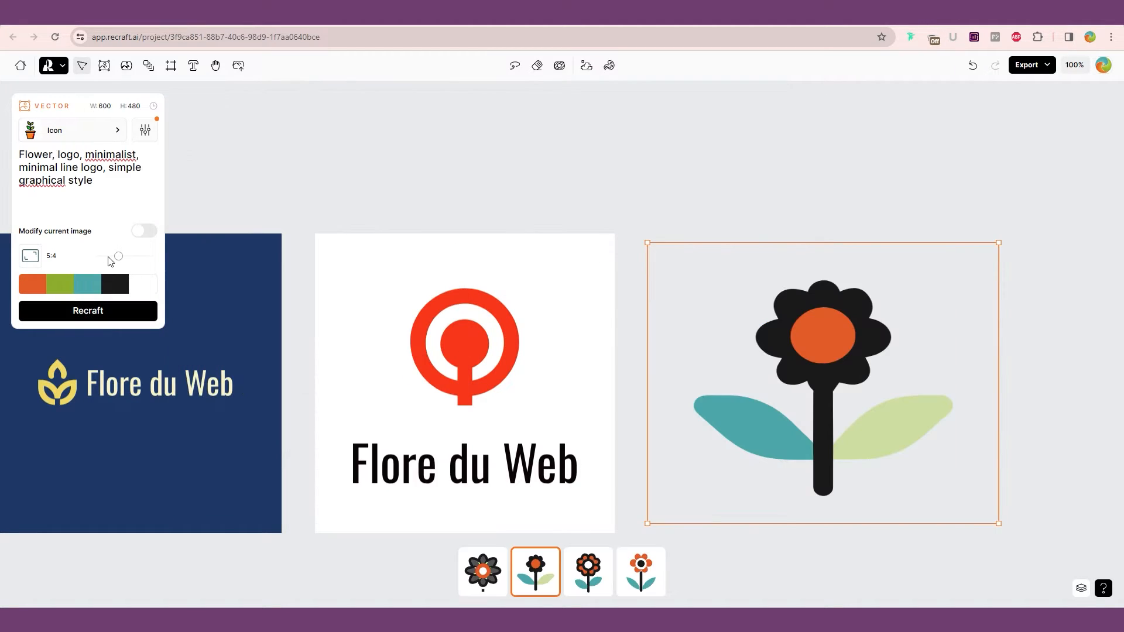
- Regenerate the flower icon as a modification of the current image with similarity 30 and go through the new variants
click(146, 232)
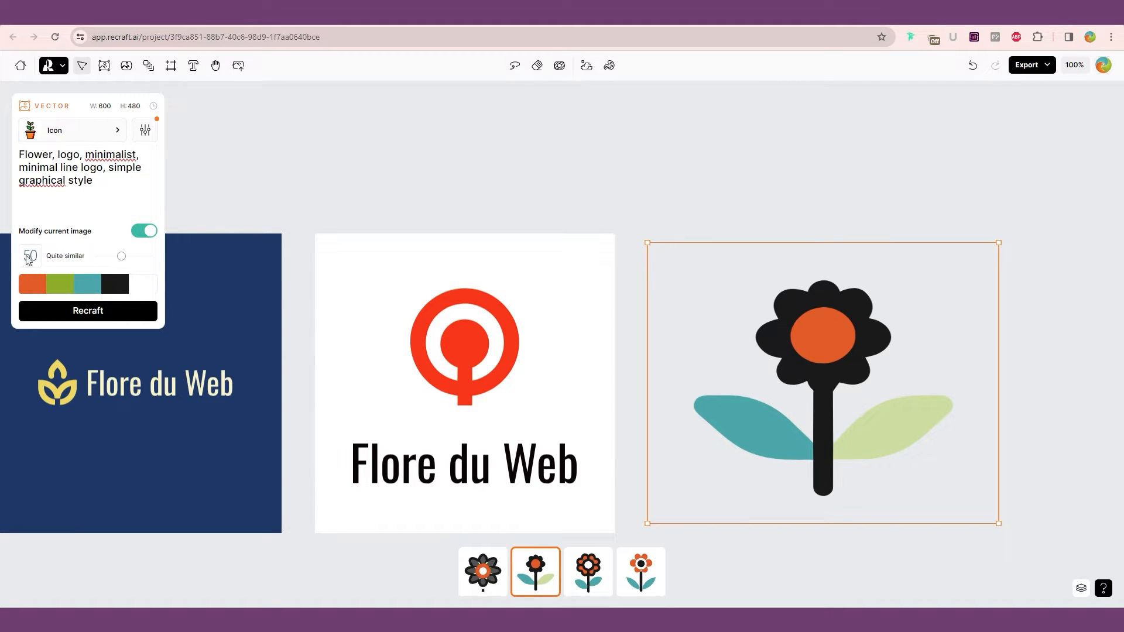
mouse_move(121, 256)
mouse_down()
mouse_move(154, 256)
mouse_move(100, 257)
mouse_move(110, 256)
mouse_up()
click(100, 324)
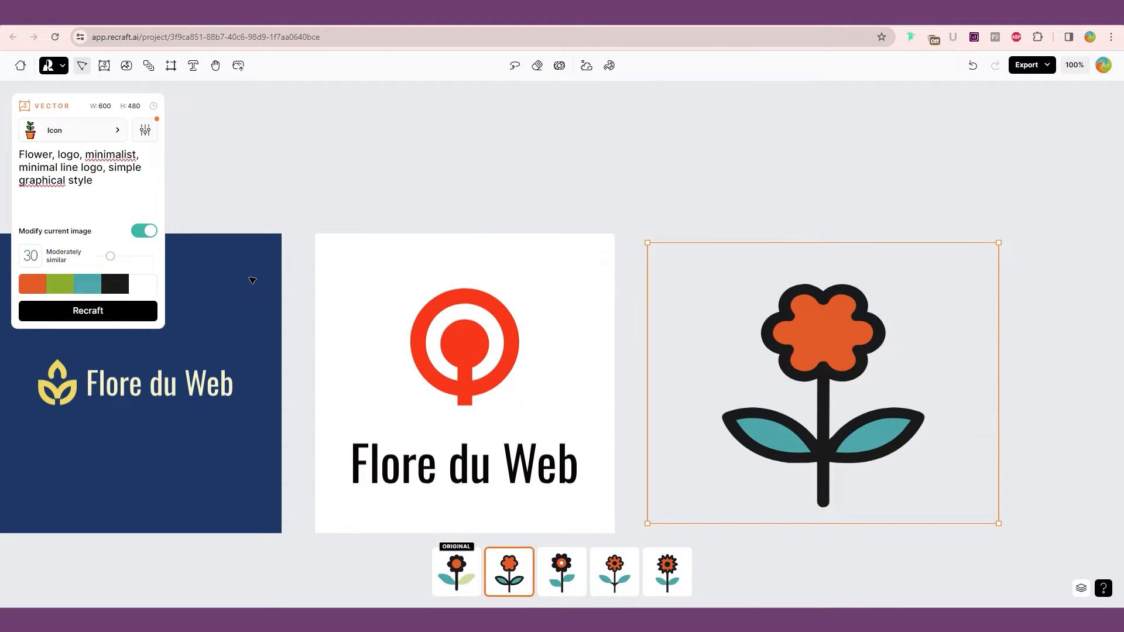
click(563, 593)
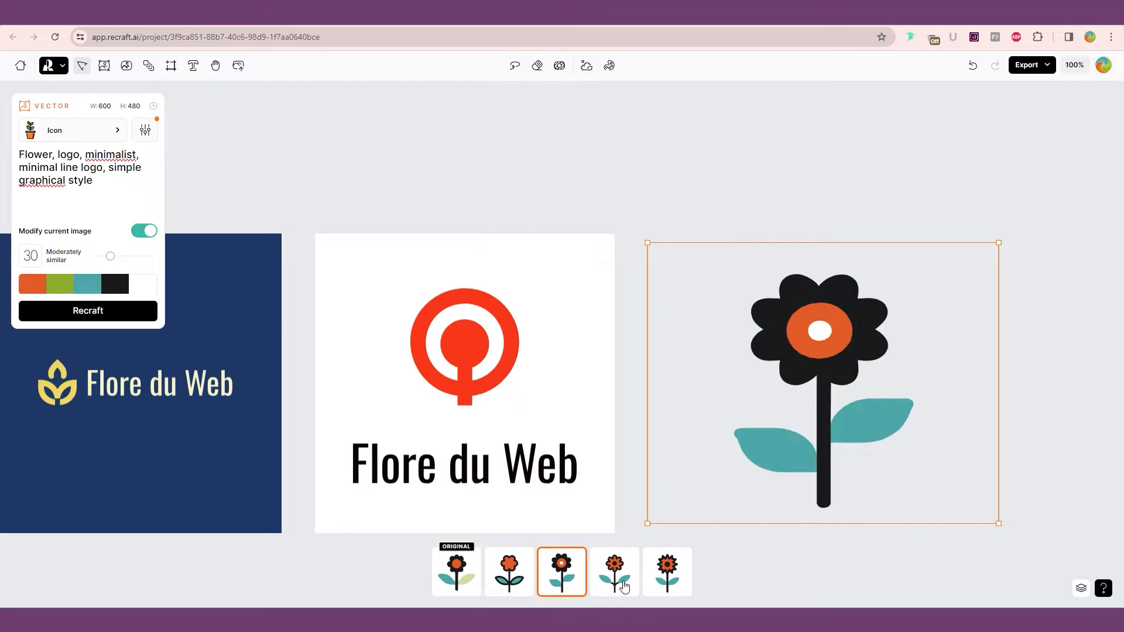
click(619, 584)
click(666, 581)
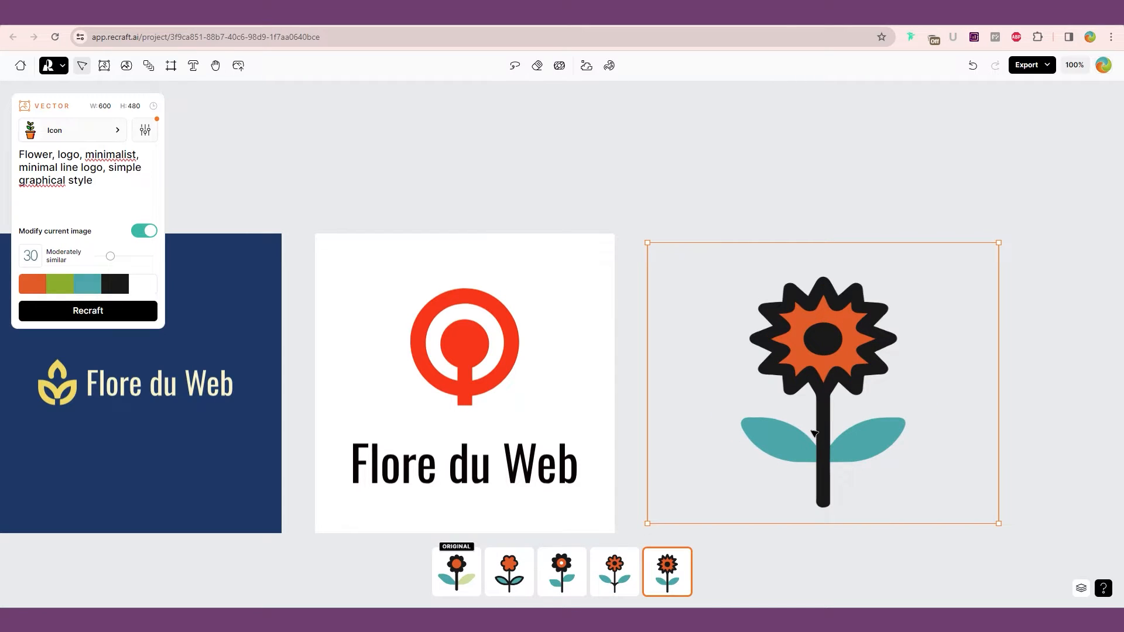
- Delete the flower icon image and place a fresh duplicate of the red logo beside the original
key(Delete)
click(507, 390)
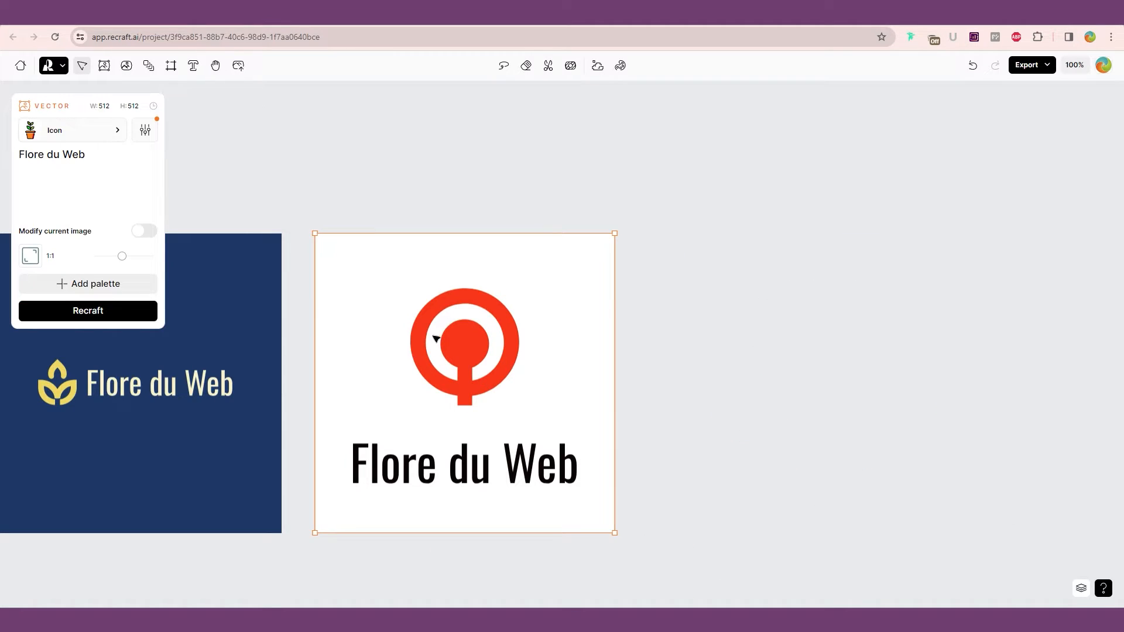
drag(465, 339, 792, 350)
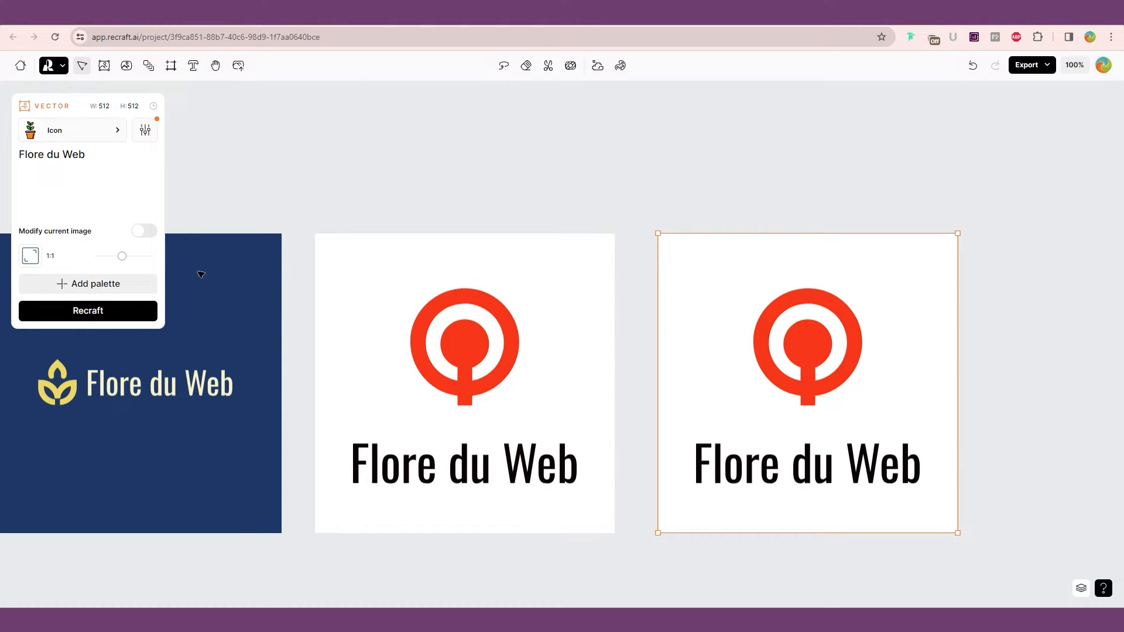
- Set the duplicate's style to Logo symbol and generate a new logo from the existing flower description and company name
click(115, 135)
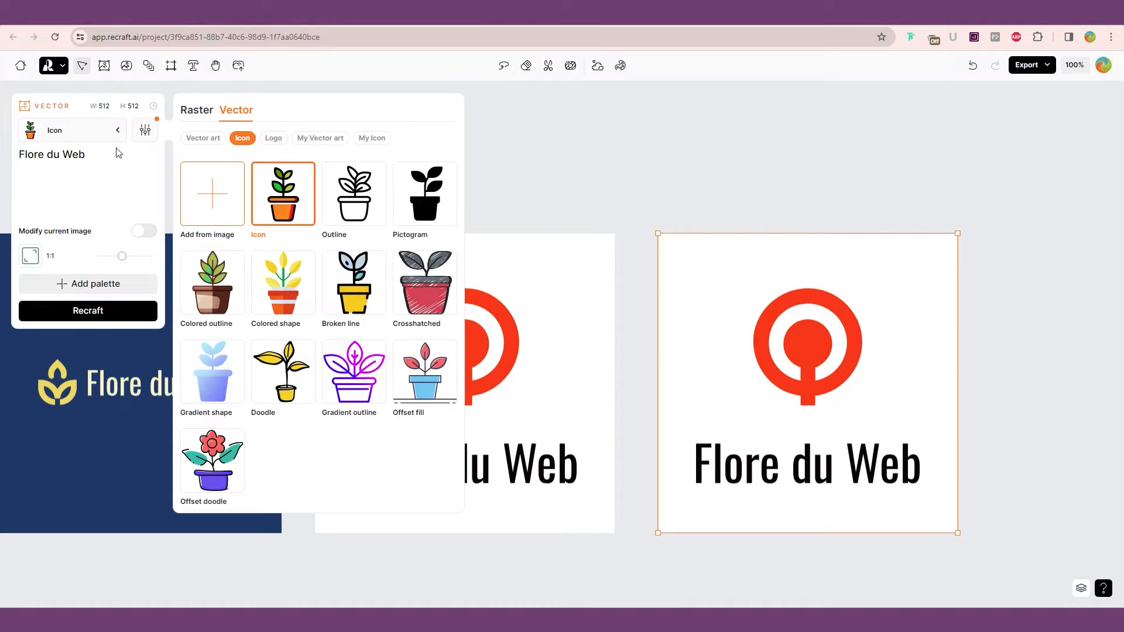
click(272, 138)
click(212, 193)
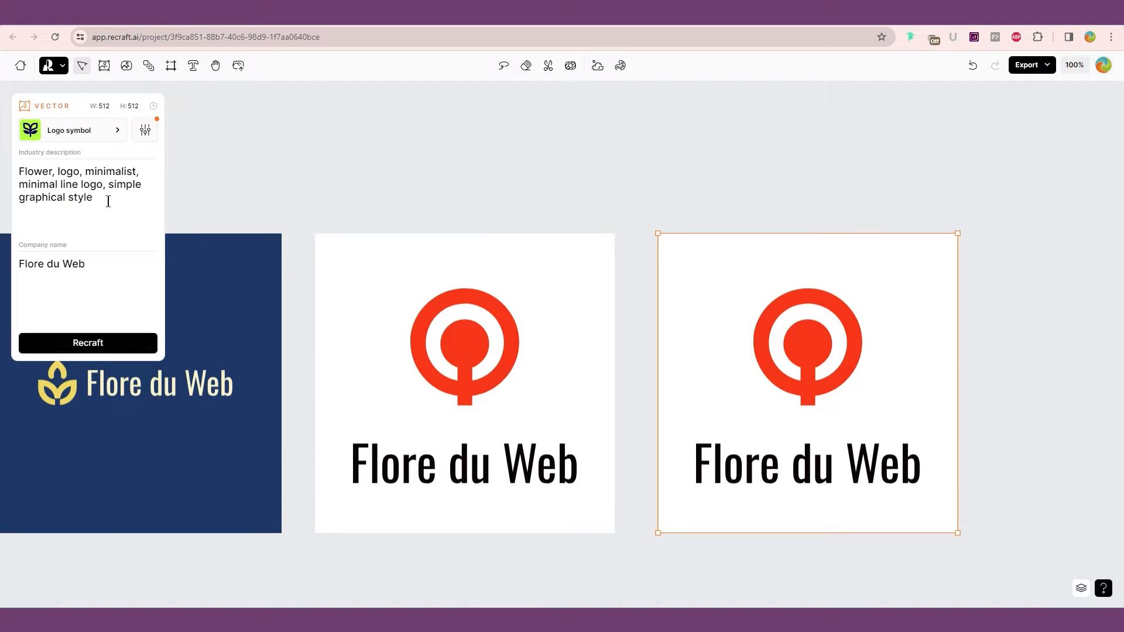
click(97, 349)
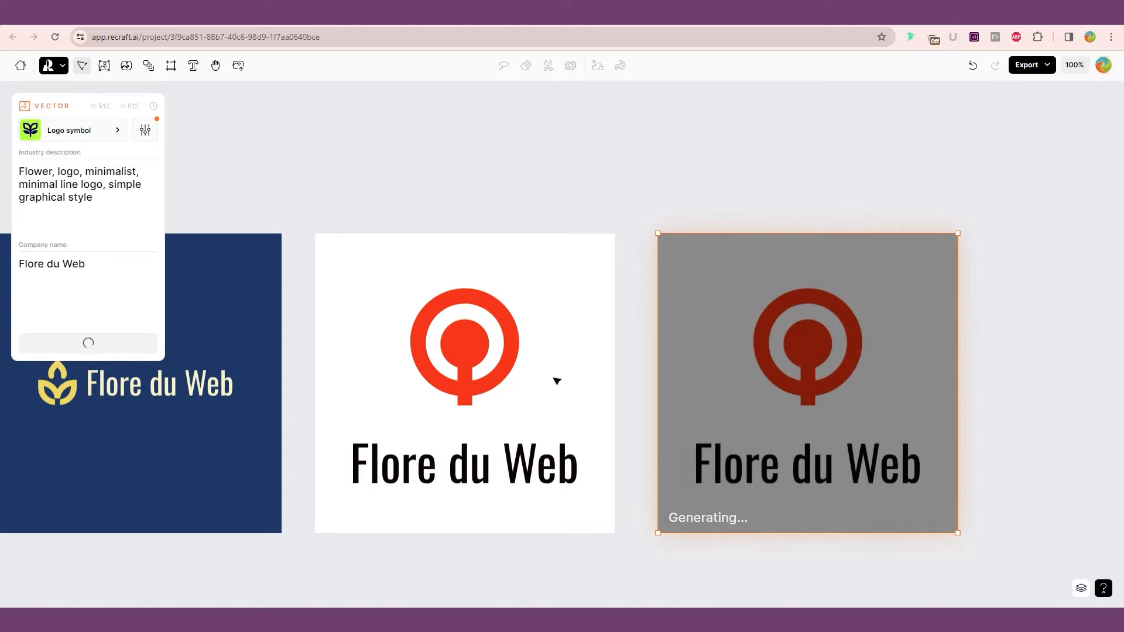
- Browse the gallery of example images
mouse_move(1115, 351)
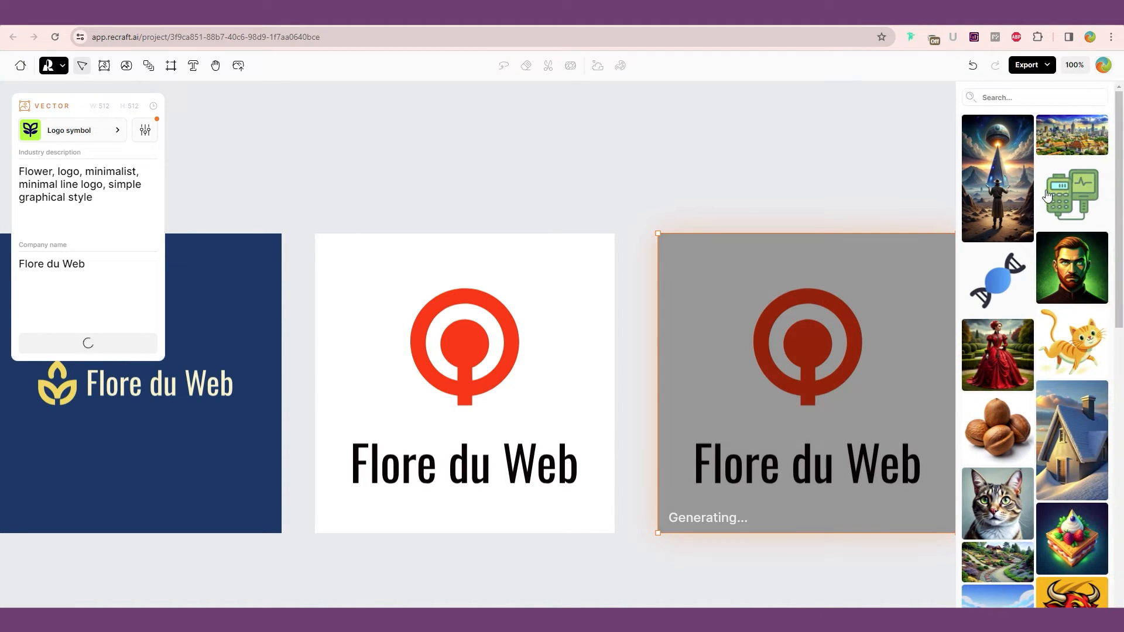
scroll(1071, 463, down, 5)
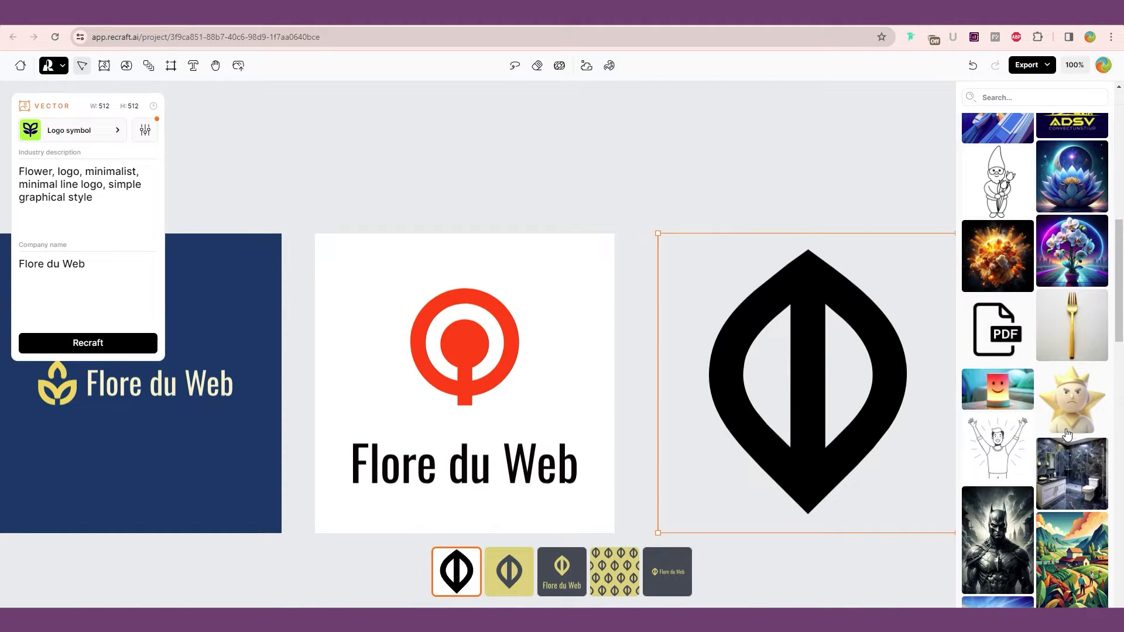
scroll(1067, 434, up, 5)
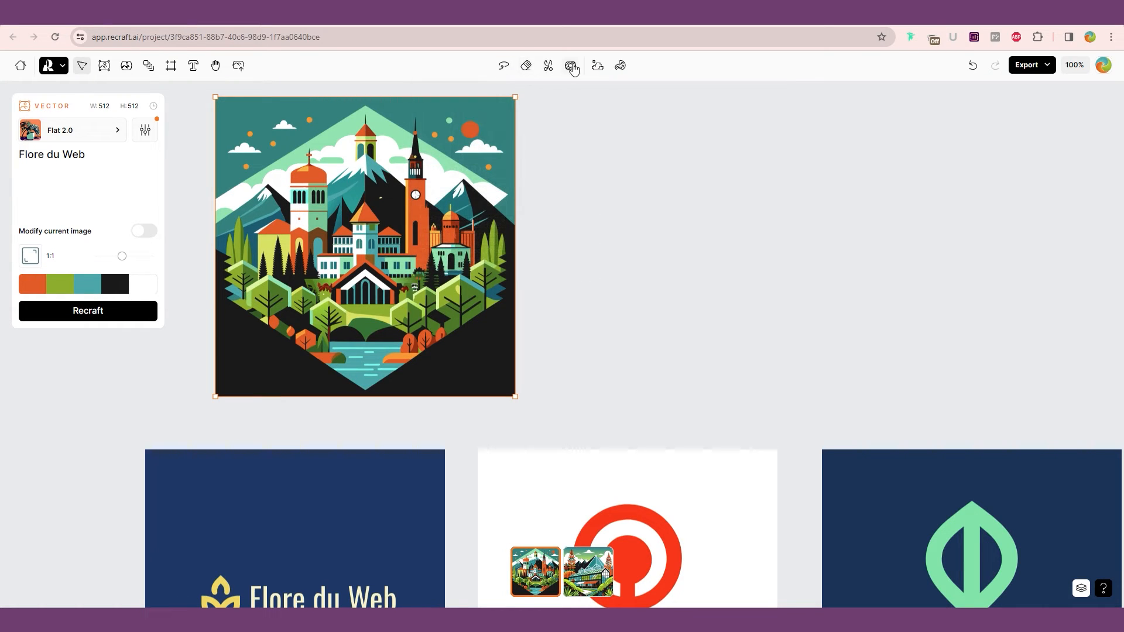
- Review the explanations of the Repaint and background-change tools for the generated images
mouse_move(503, 66)
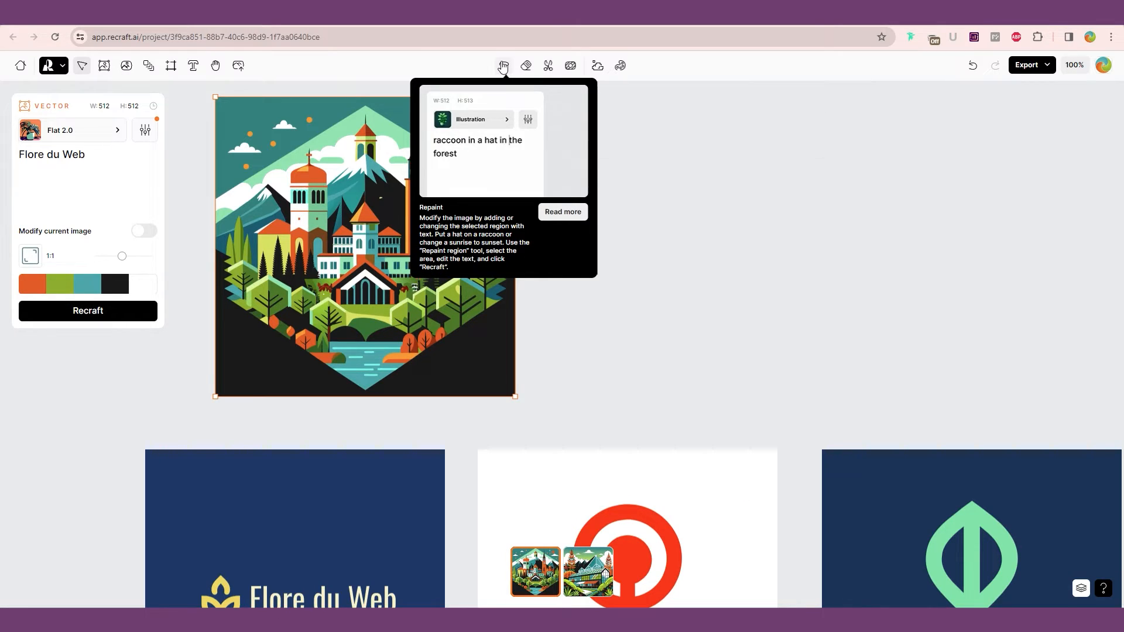
click(548, 67)
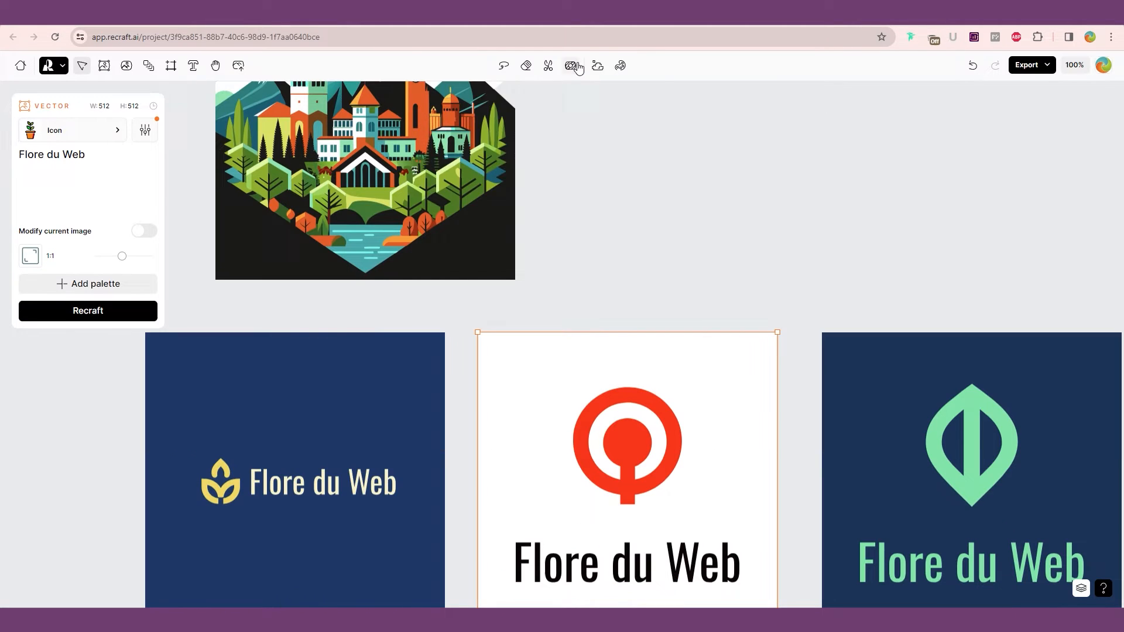
mouse_move(578, 68)
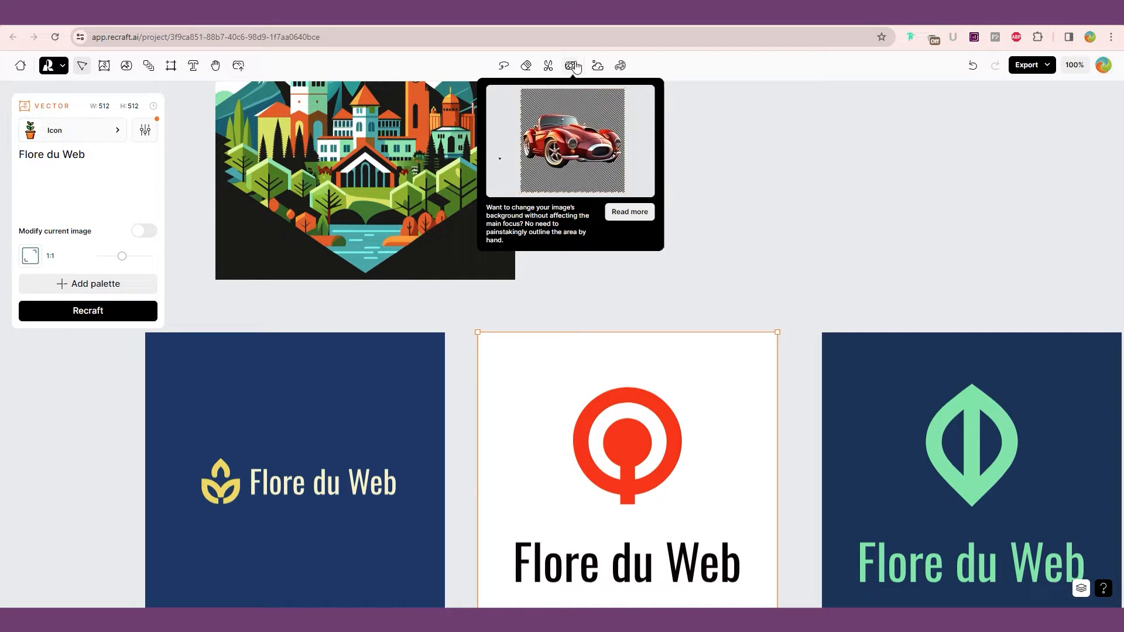
scroll(531, 185, up, 3)
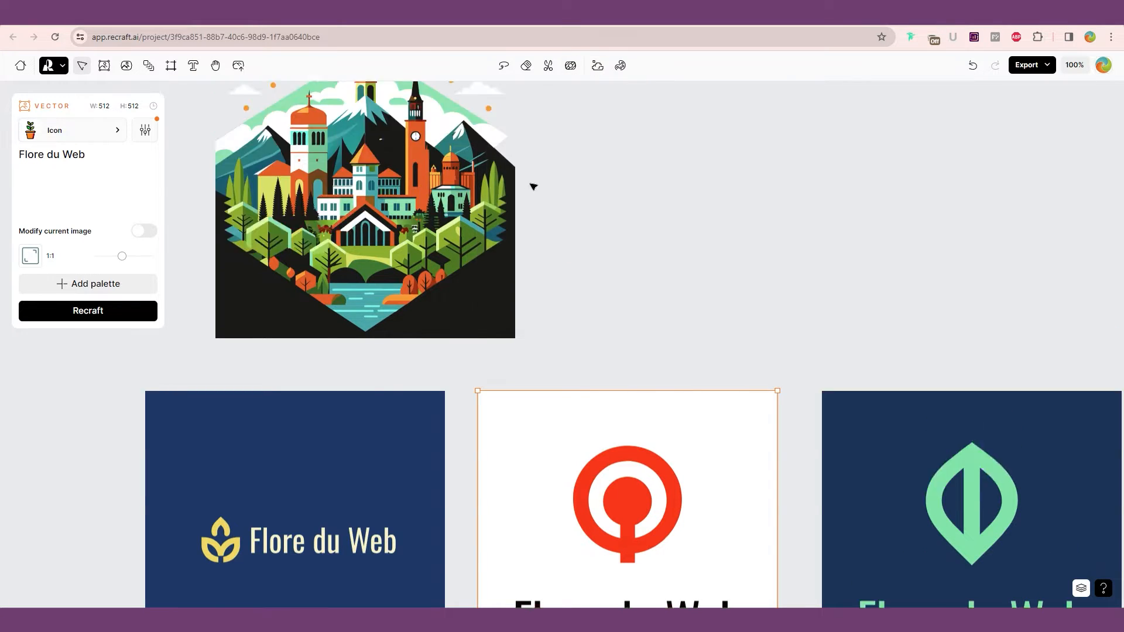
click(598, 66)
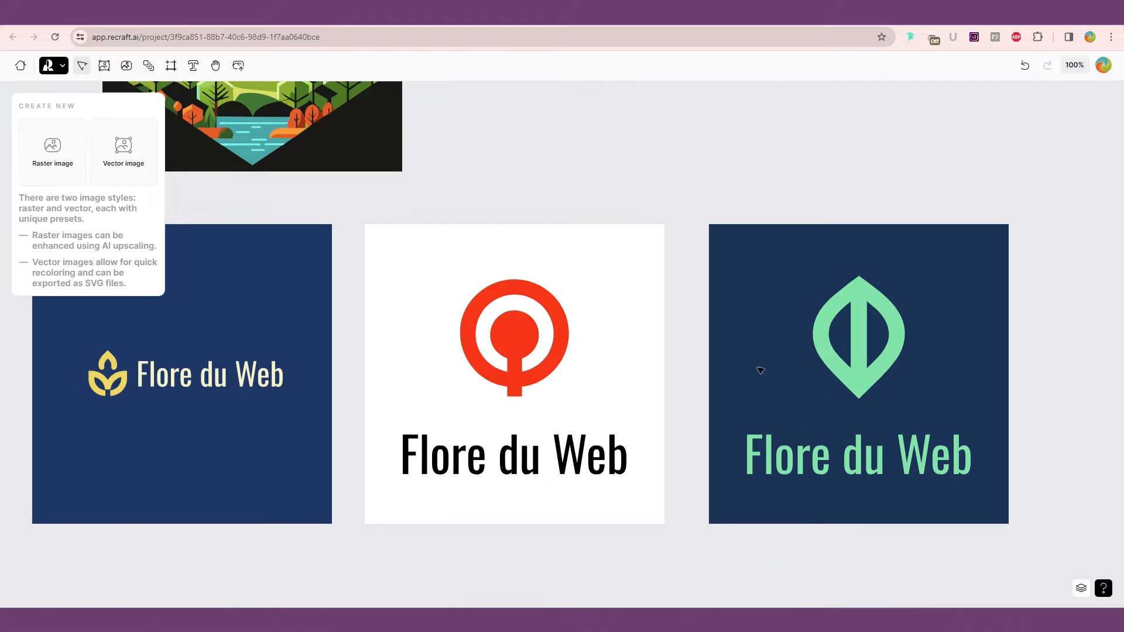
- Export the navy Flore du Web logo with the yellow flower as an SVG at 512 by 512
click(198, 364)
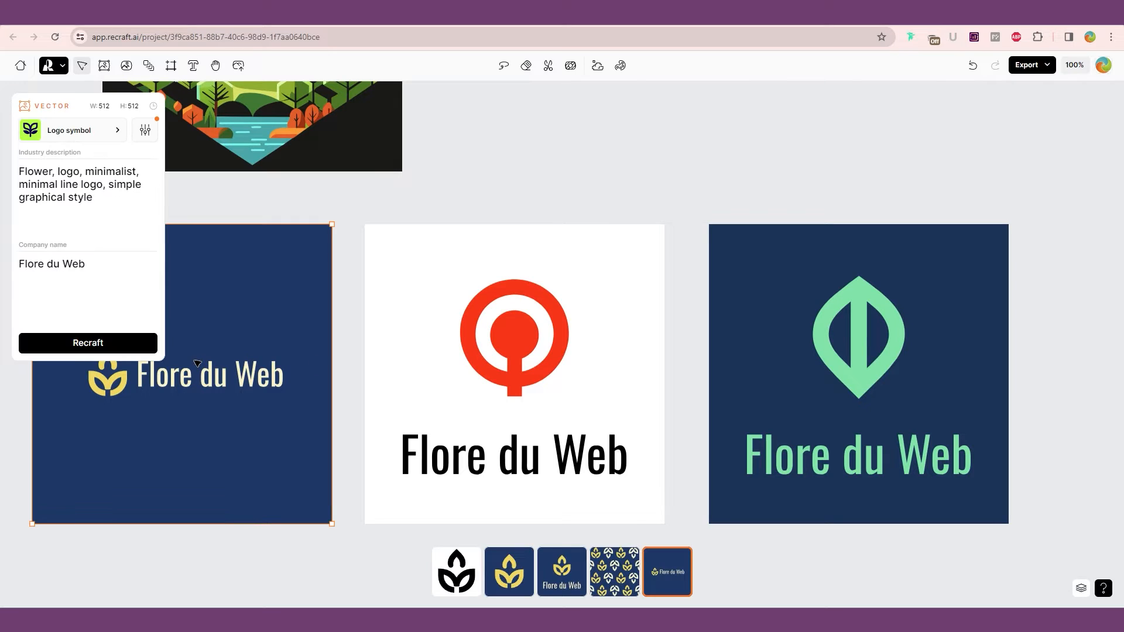
click(1040, 67)
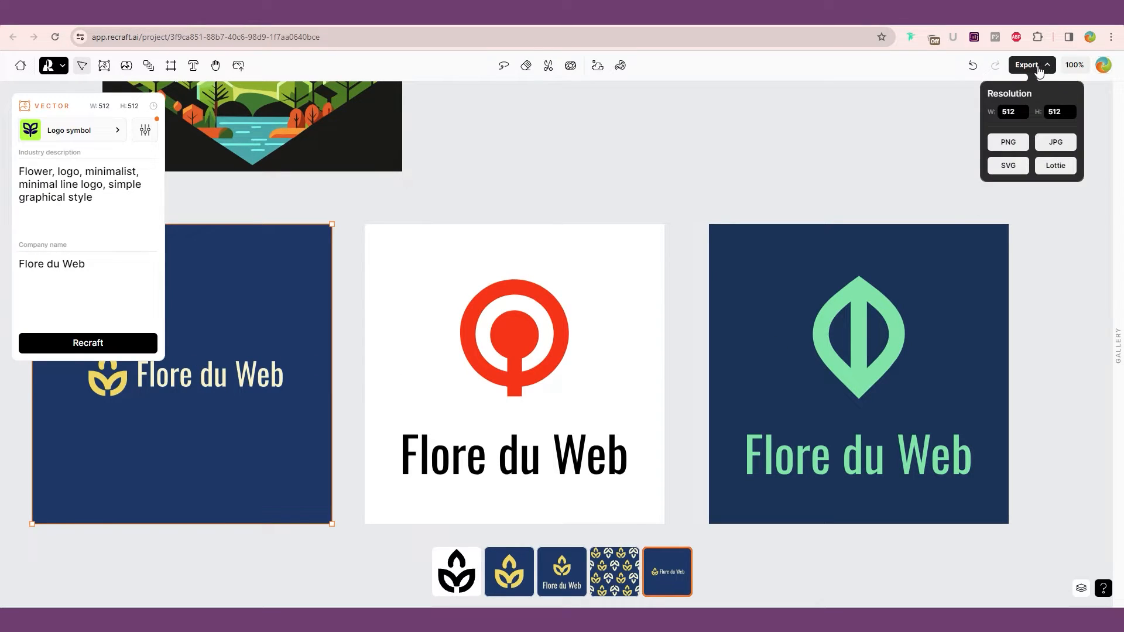
click(1007, 167)
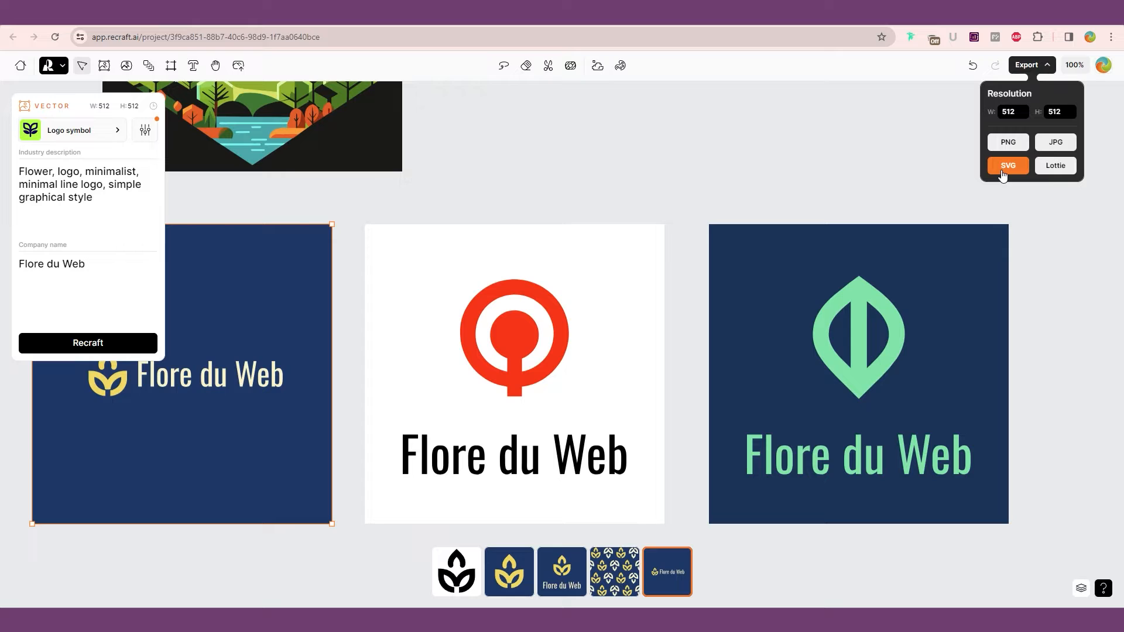
click(1003, 170)
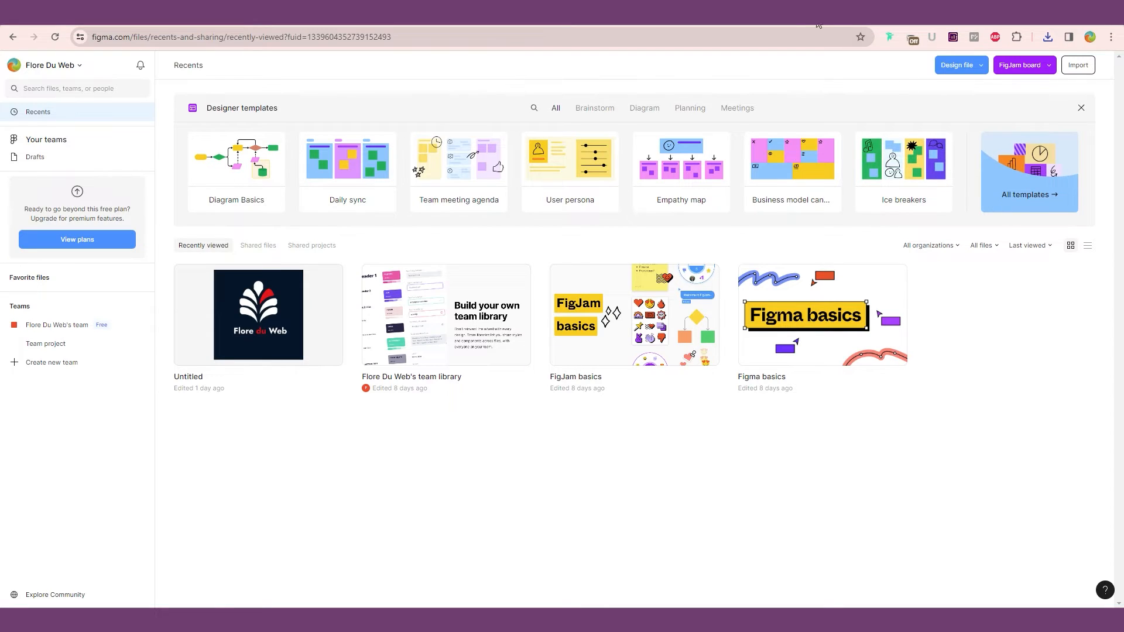
- Switch to Figma, open the Untitled design file and place the exported flore-du-web (1) logo on the canvas
mouse_move(925, 171)
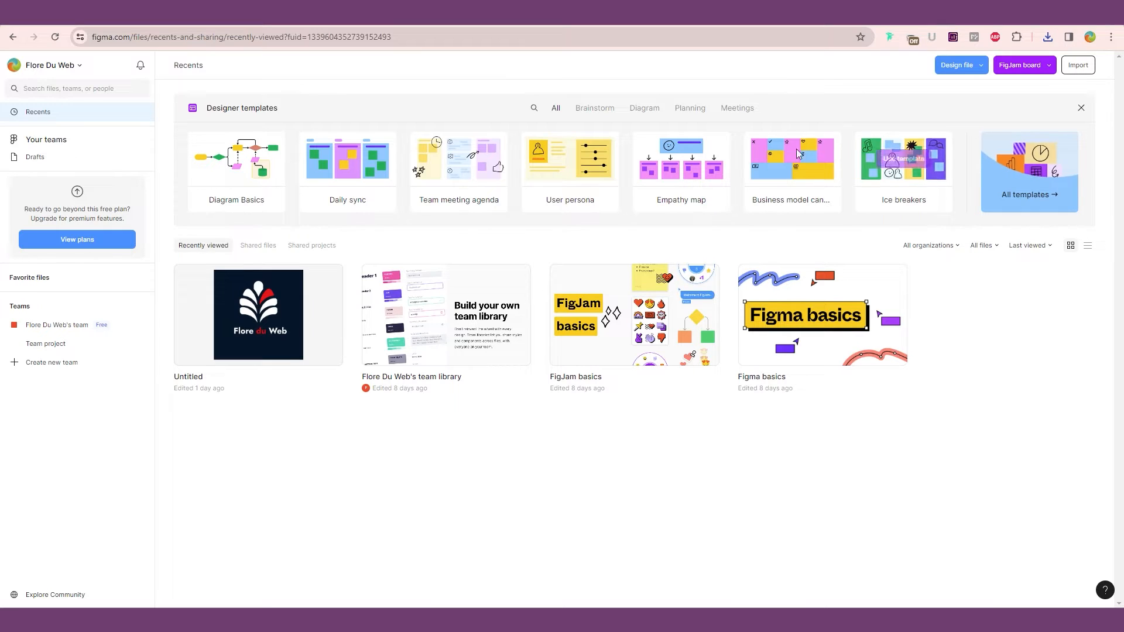
mouse_move(607, 138)
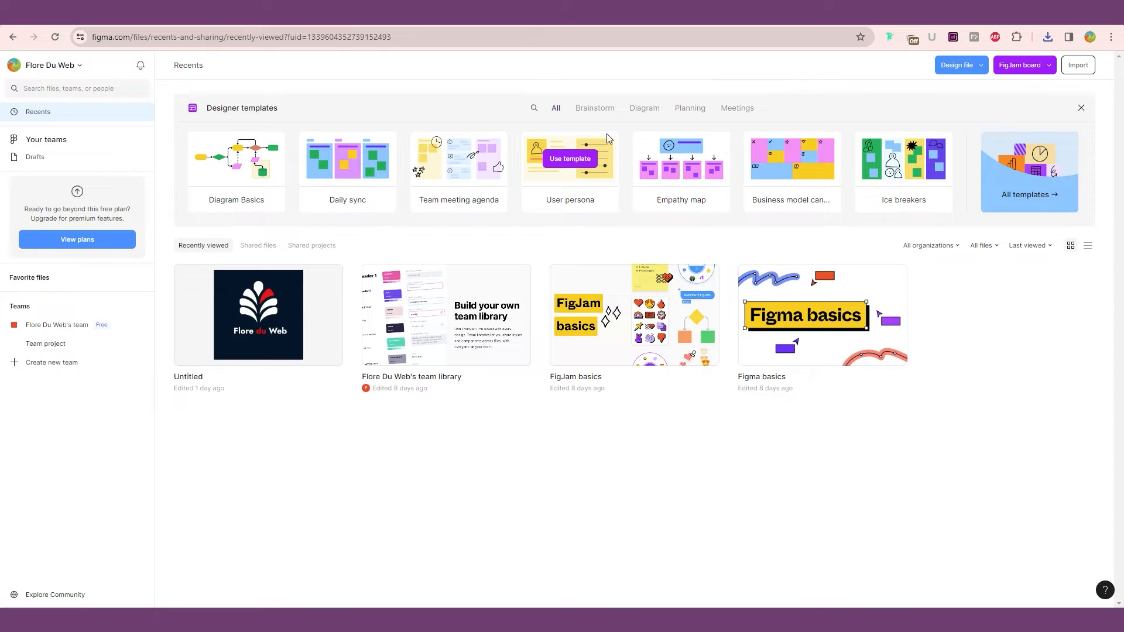
click(240, 359)
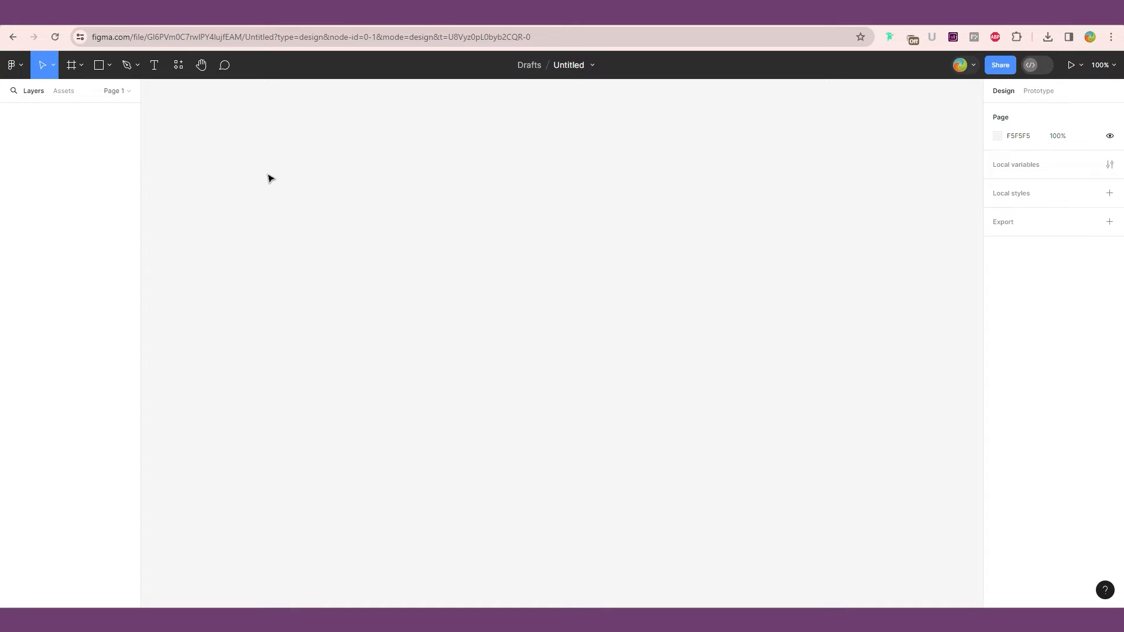
click(17, 64)
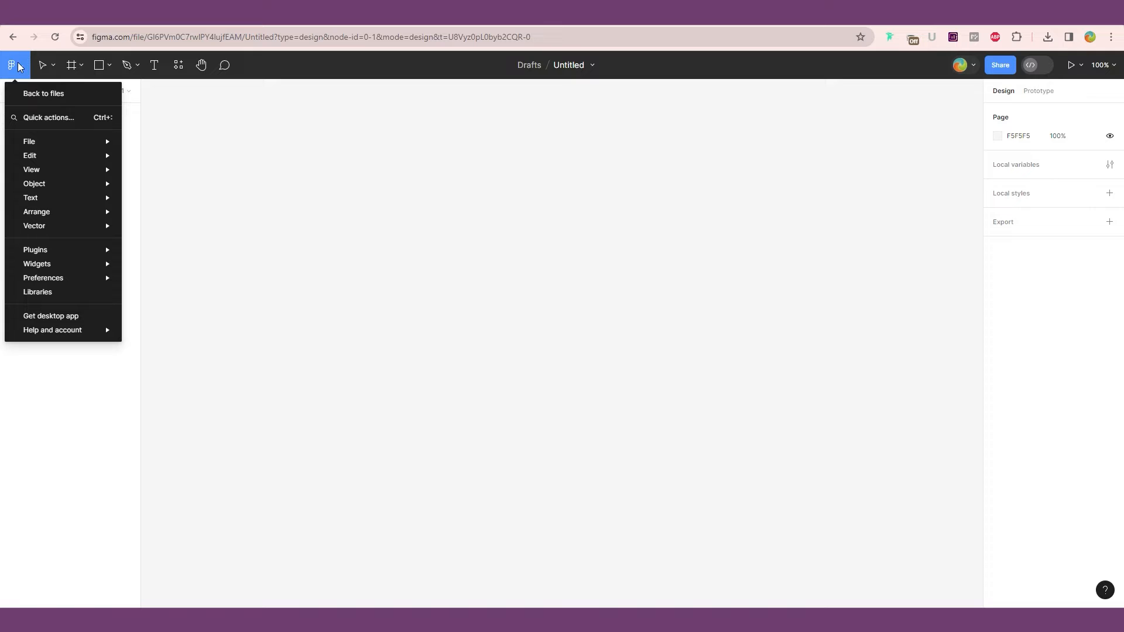
mouse_move(40, 149)
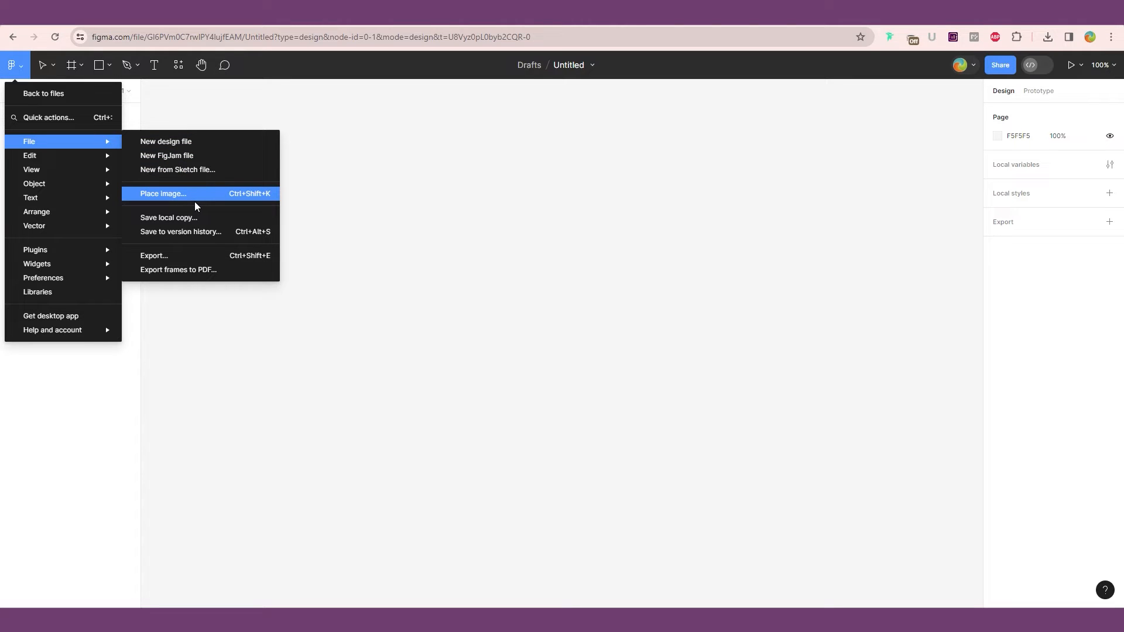
click(201, 218)
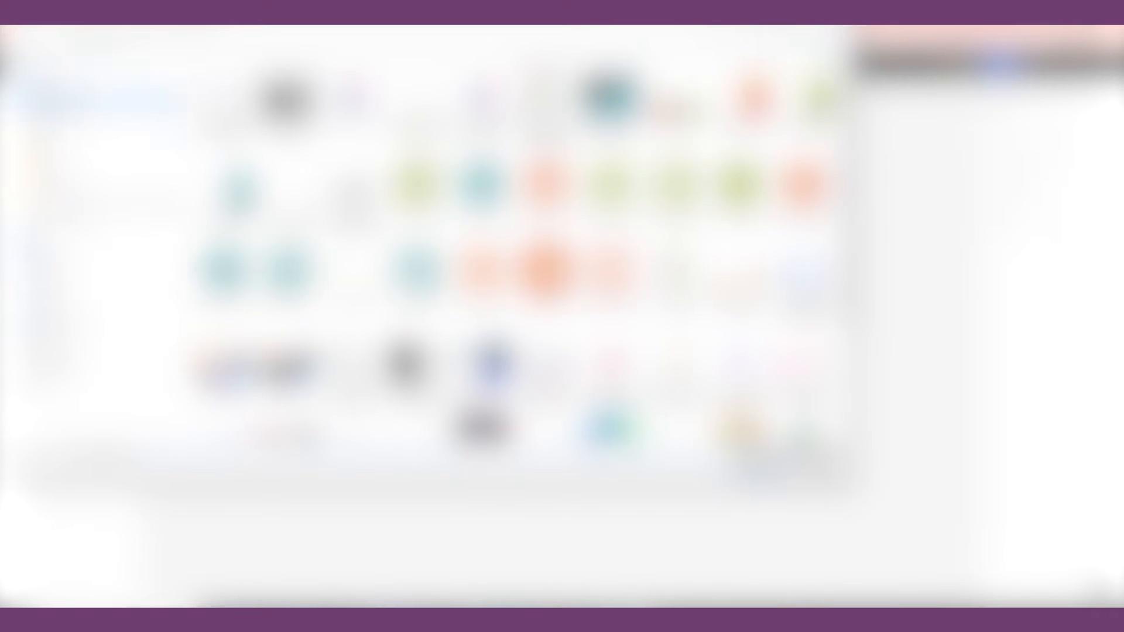
click(814, 469)
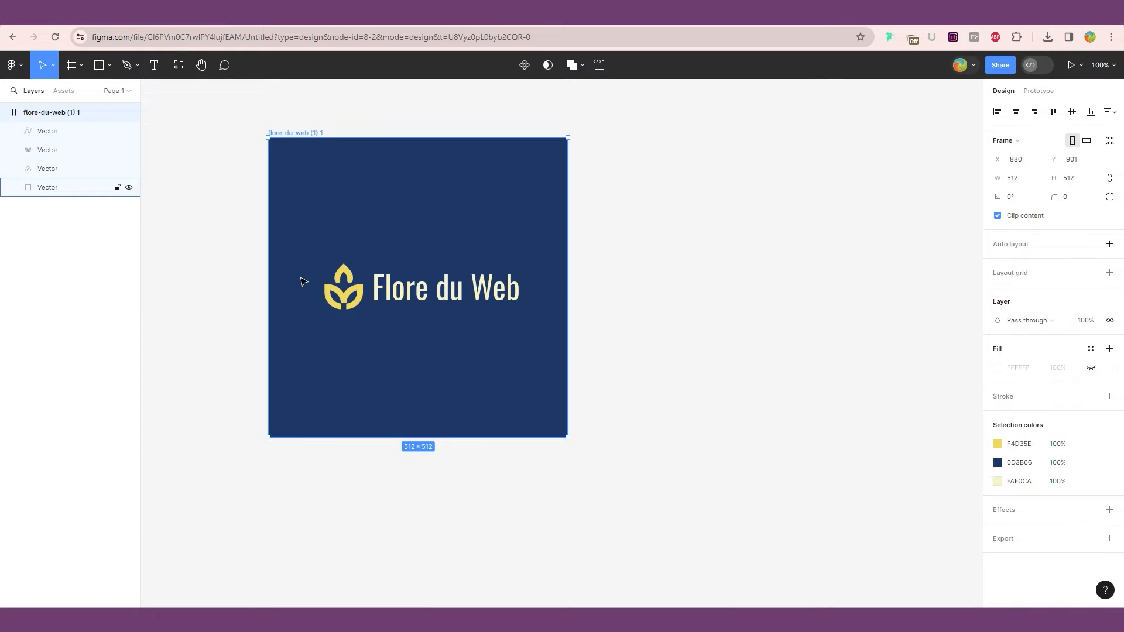
- Examine the imported logo's flower up close and check that its upper petal is selectable as a separate vector shape
key(ctrl+plus)
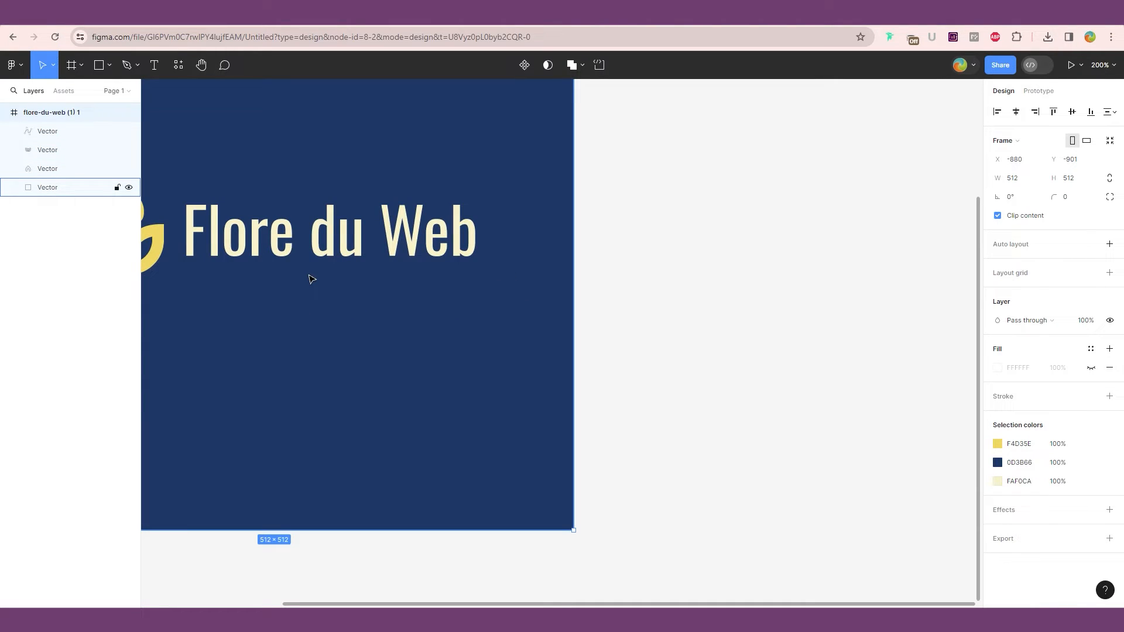
drag(543, 606, 396, 572)
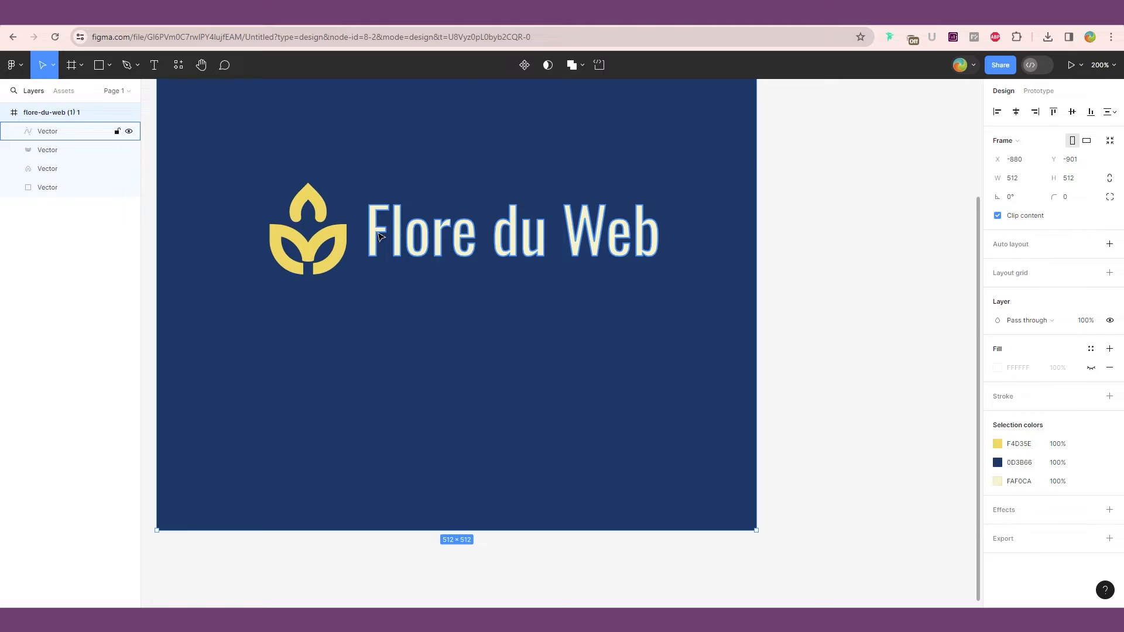
key(ctrl+plus)
scroll(378, 236, up, 3)
scroll(375, 271, left, 6)
click(409, 275)
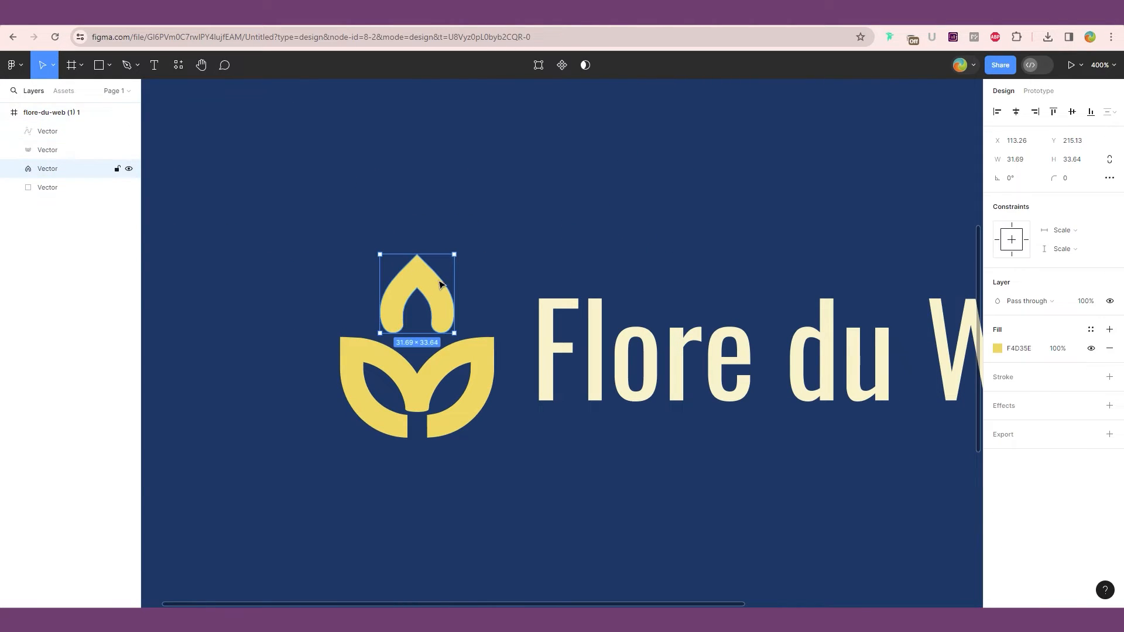
key(Escape)
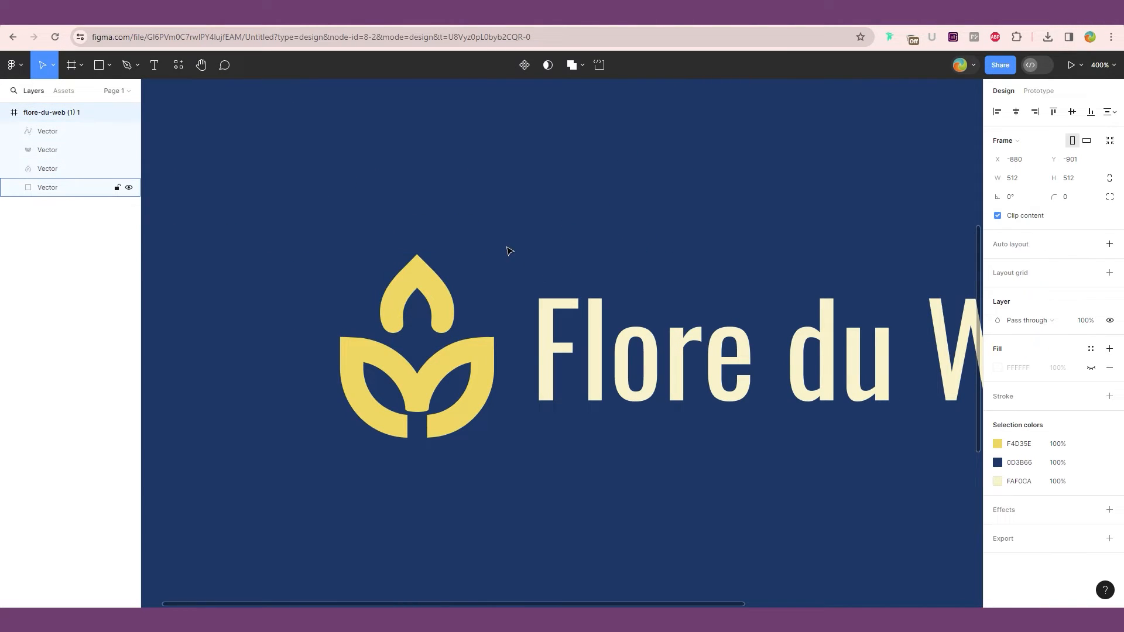
click(435, 298)
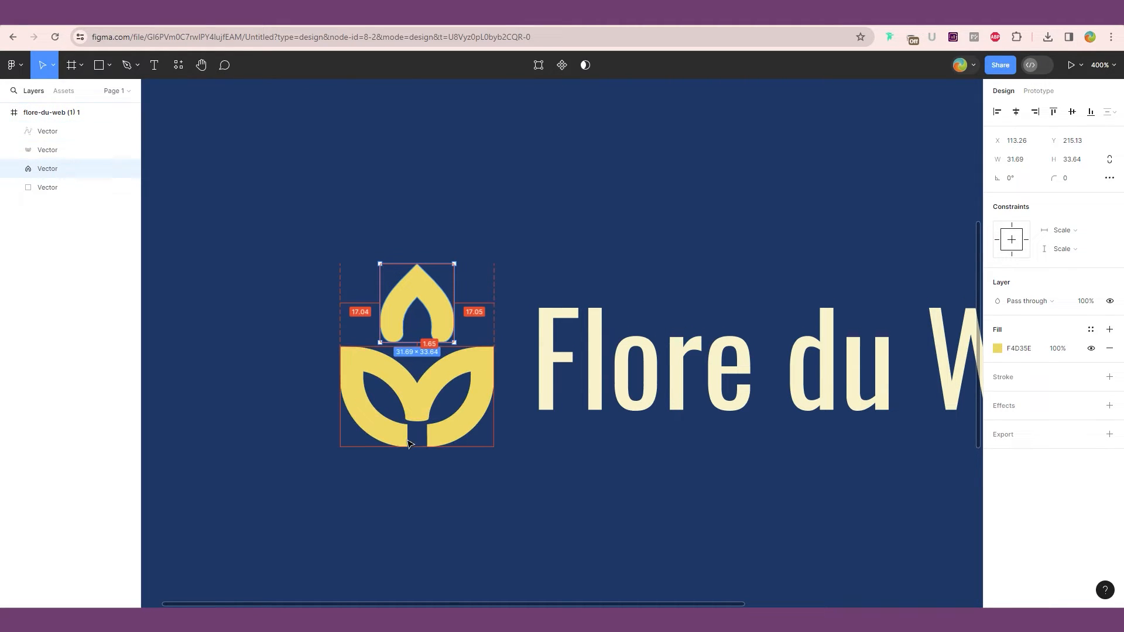
scroll(457, 417, up, 2)
key(Escape)
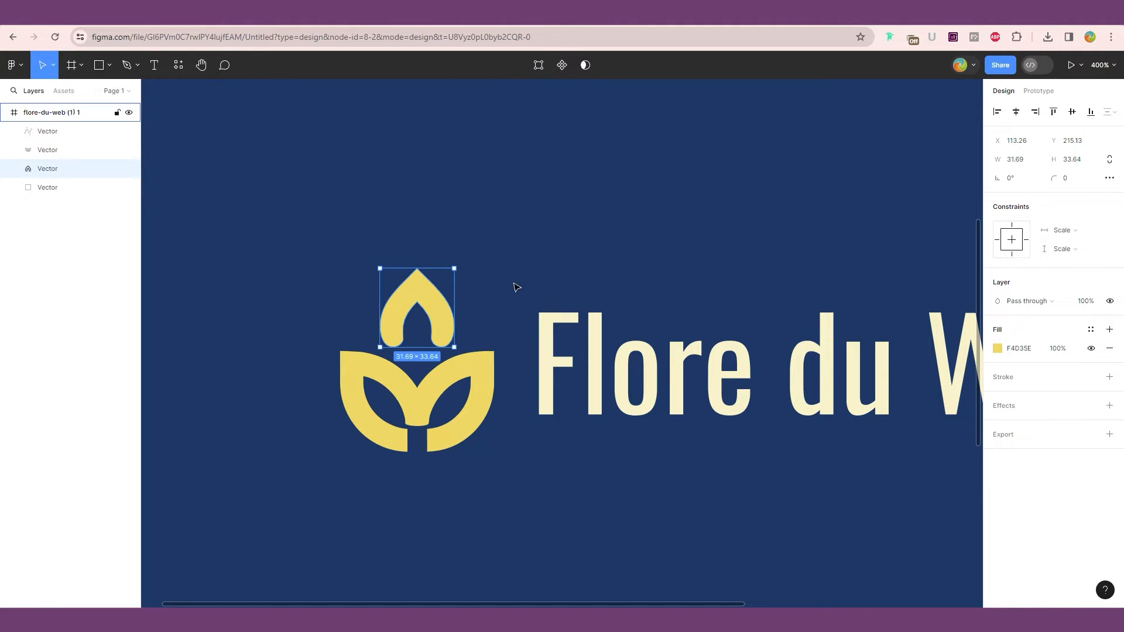
key(Escape)
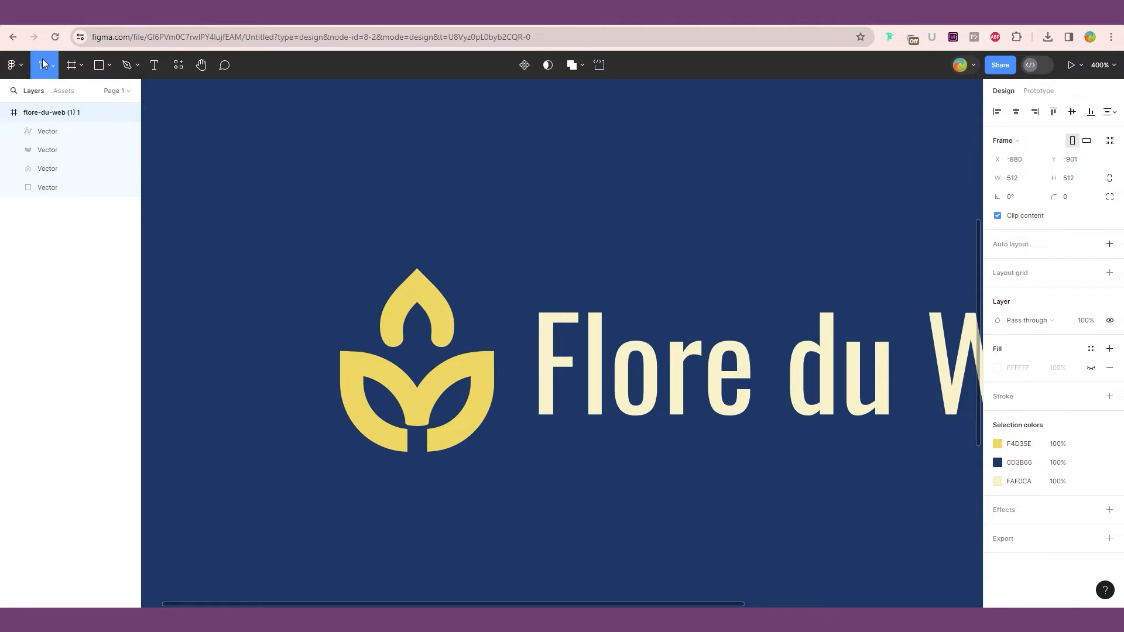
- Recolour the flower's upper petal to coral red, F45E5E
click(426, 303)
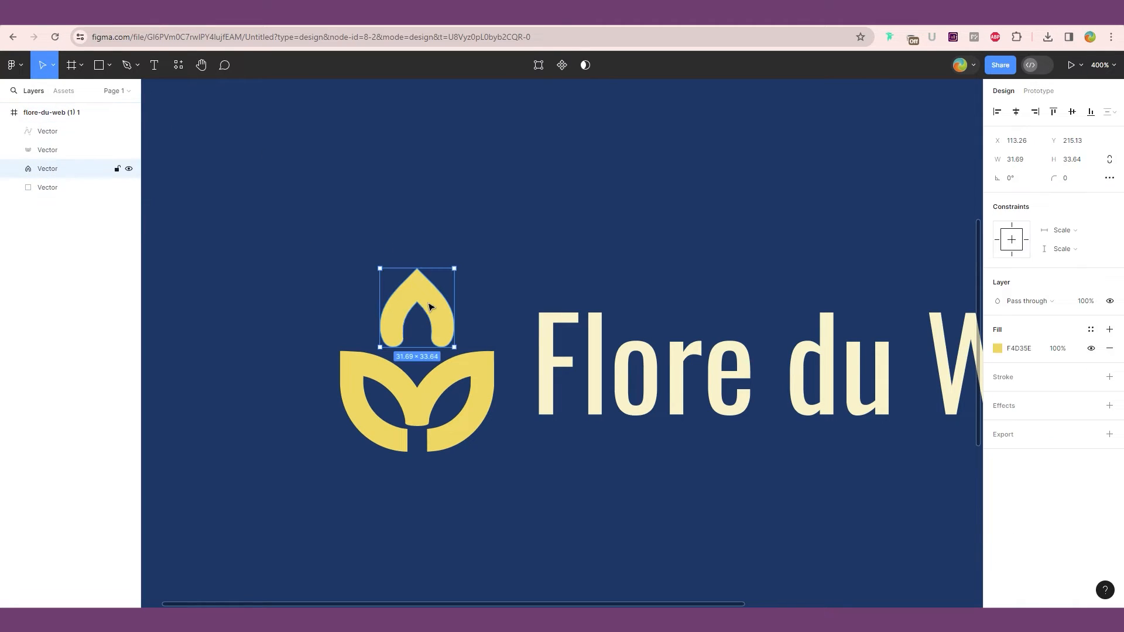
click(547, 325)
click(435, 310)
click(997, 348)
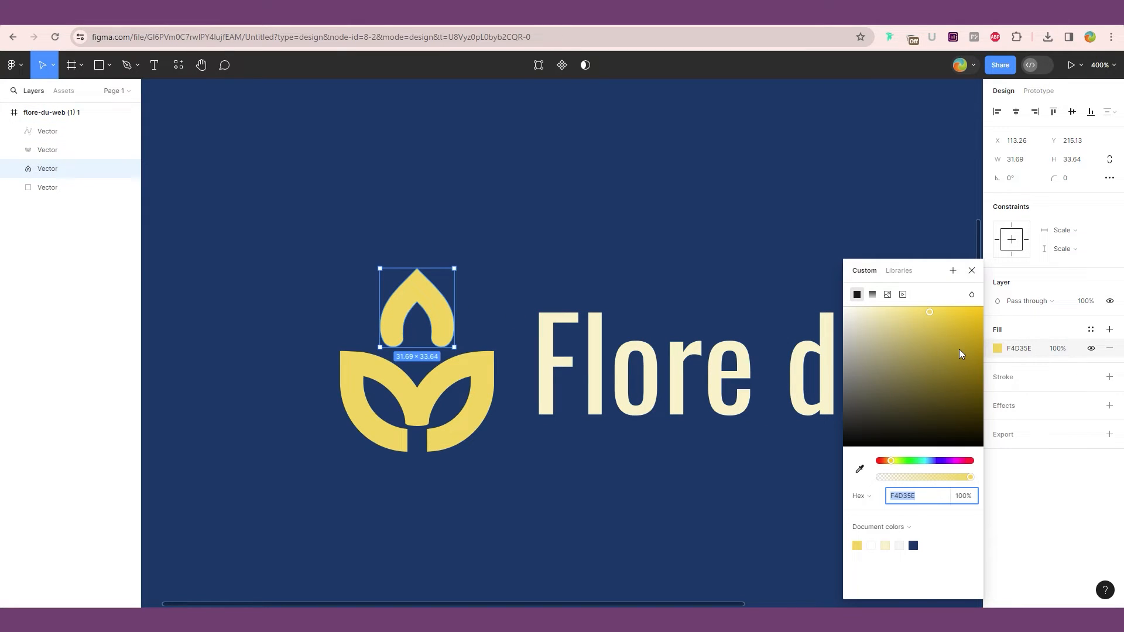
click(960, 461)
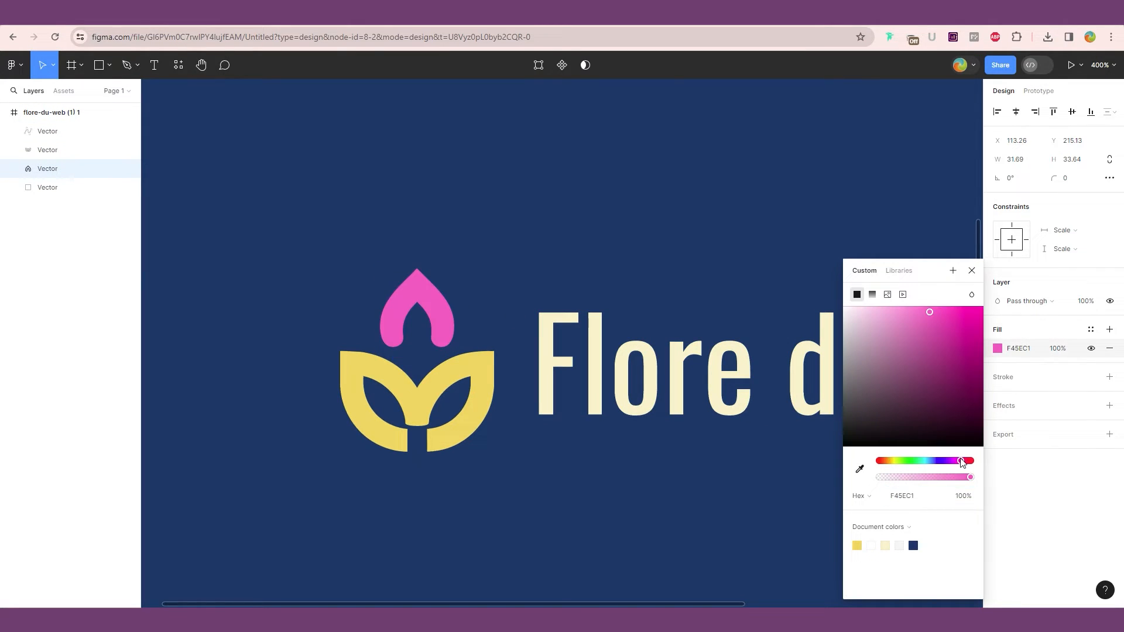
drag(962, 462, 983, 463)
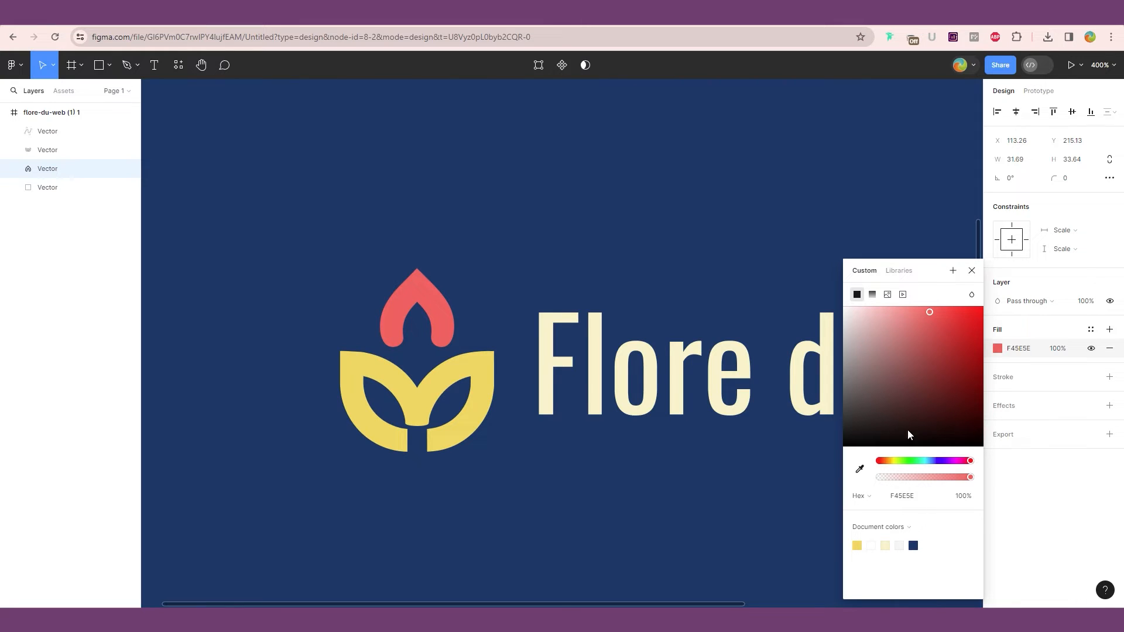
click(419, 374)
key(Escape)
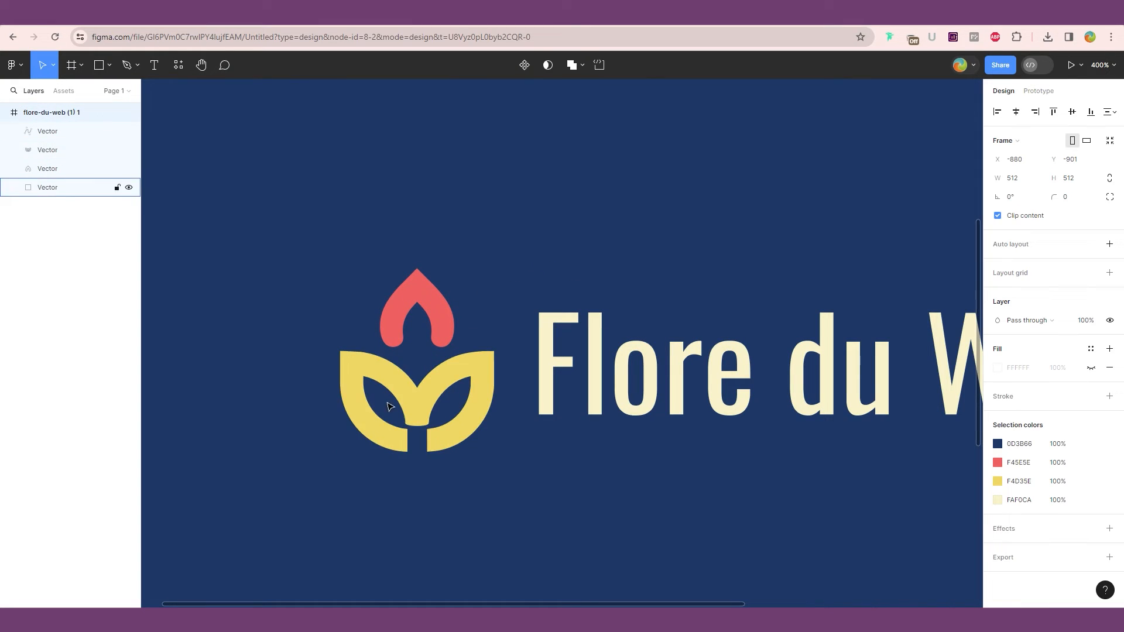
- Draw a 10 by 14 rectangle over the gap at the base of the flower's two leaves
click(413, 428)
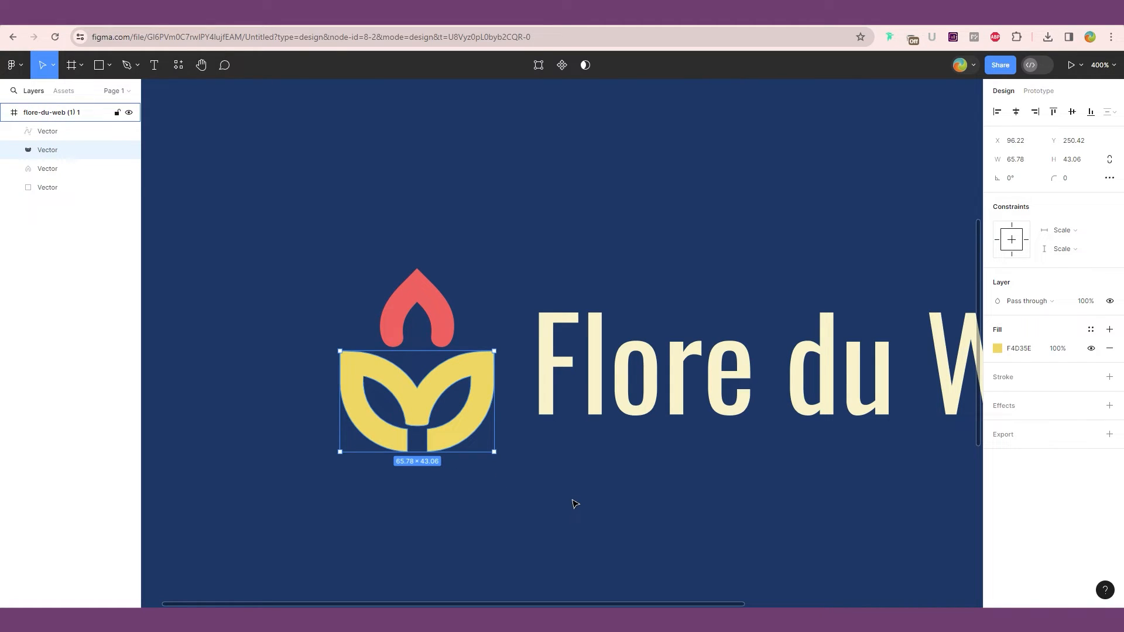
key(Escape)
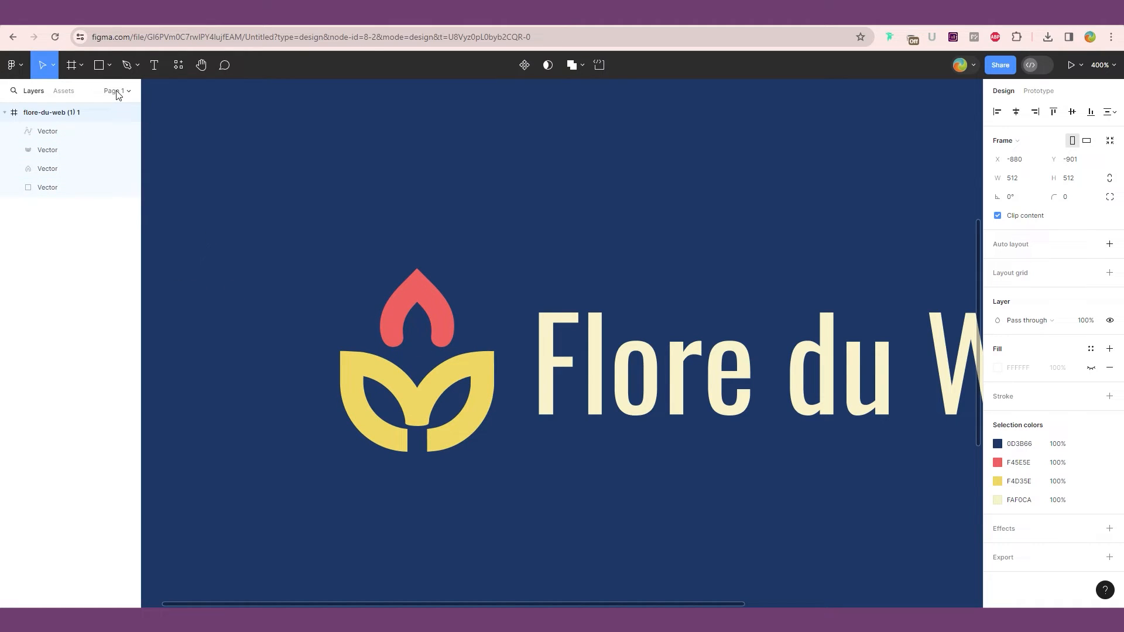
click(100, 65)
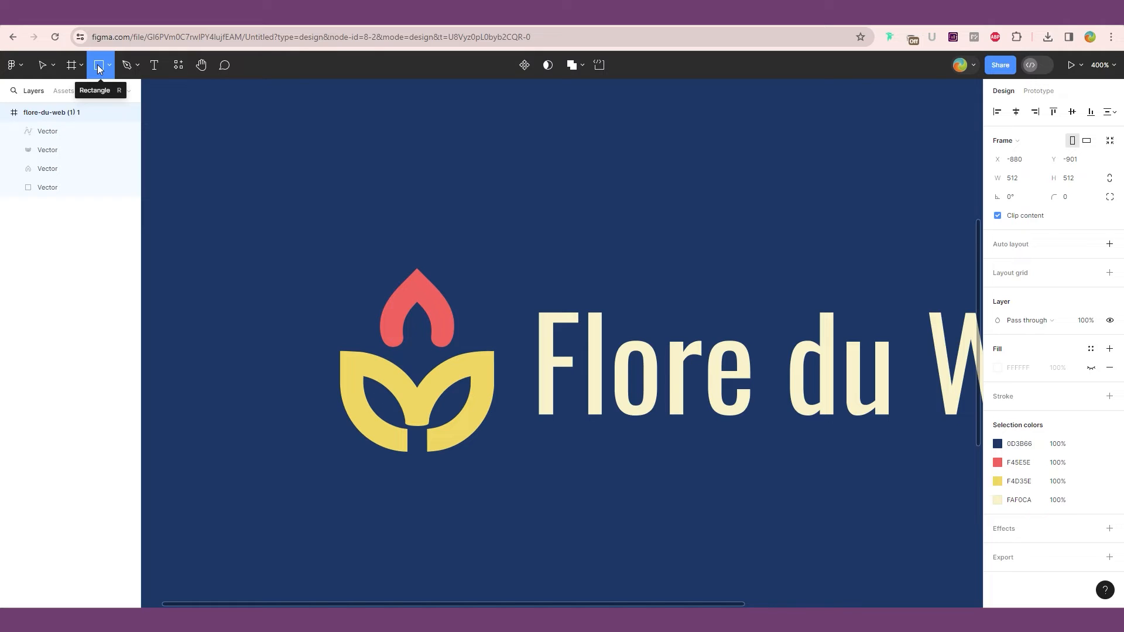
drag(404, 421, 428, 449)
scroll(427, 494, up, 3)
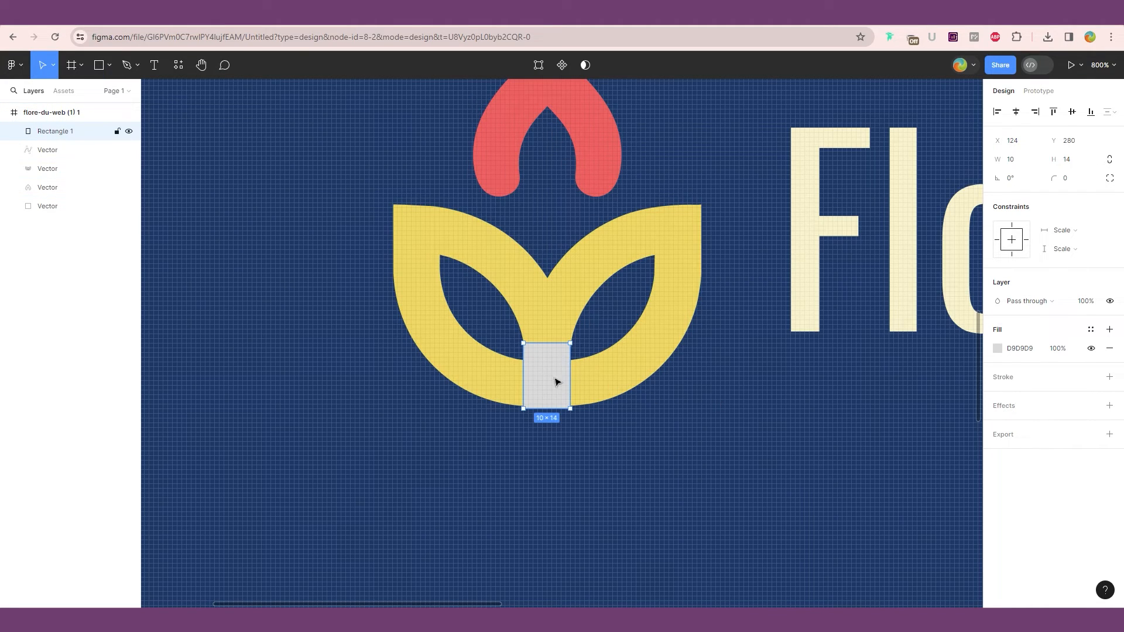
- Fill the rectangle at the flower's base with the document's coral red, F45E5E
click(997, 349)
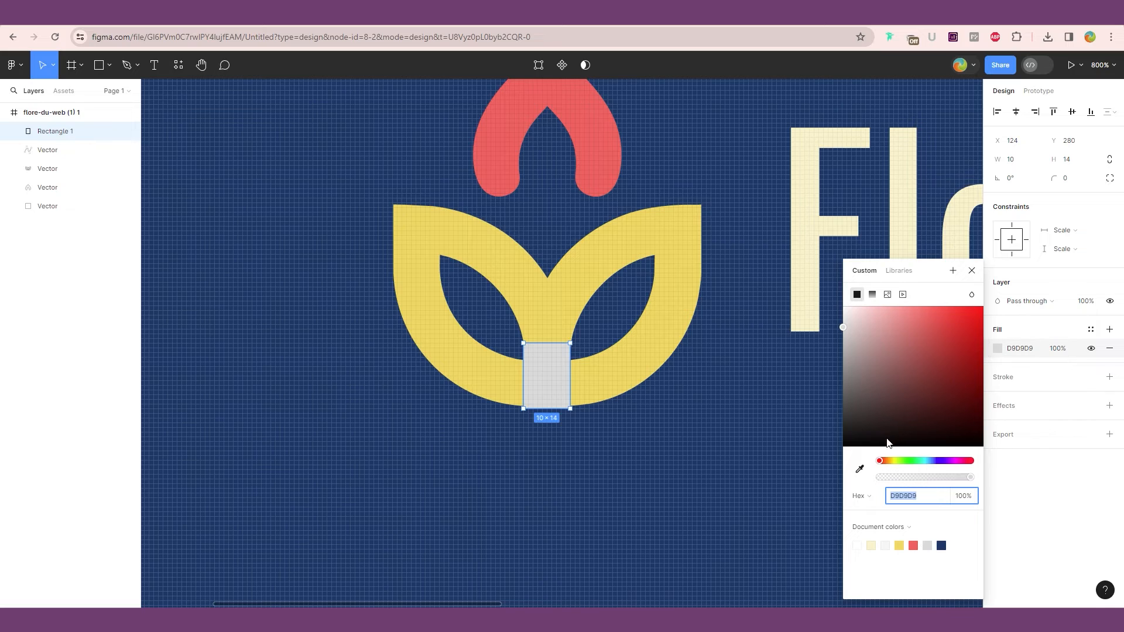
click(859, 470)
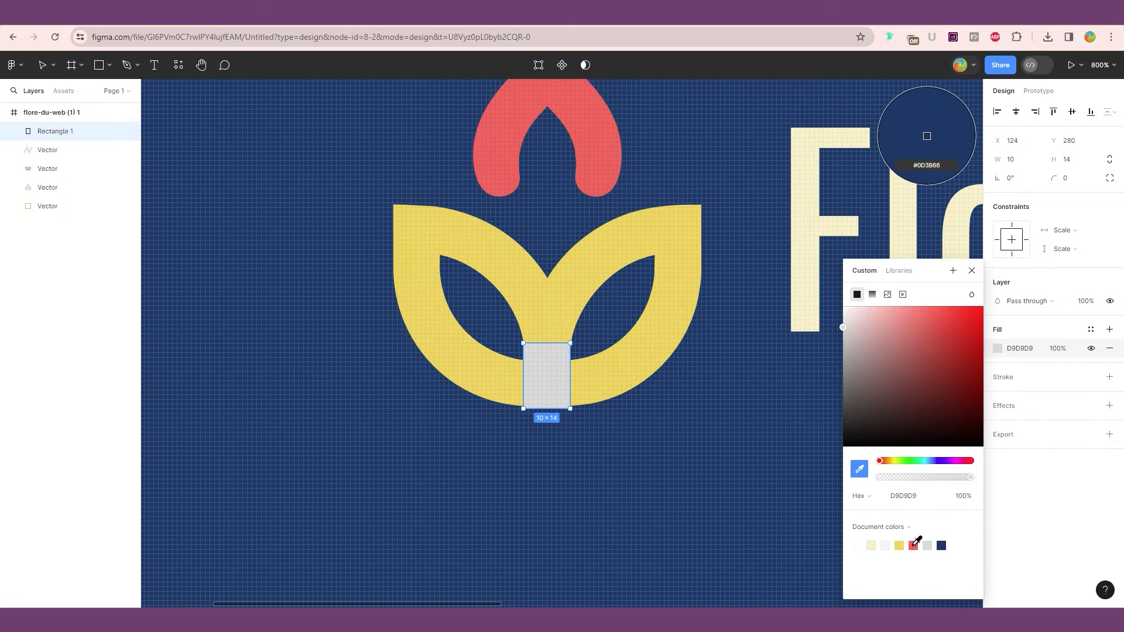
click(914, 545)
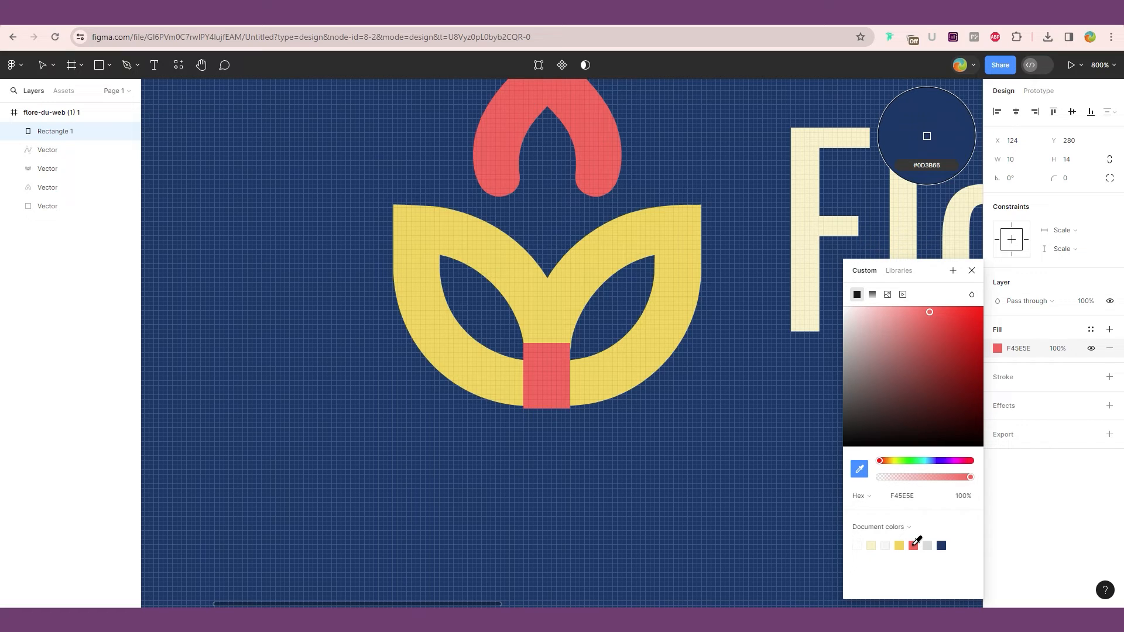
- Give the coral rectangle at the flower's base a corner radius of 1
click(601, 158)
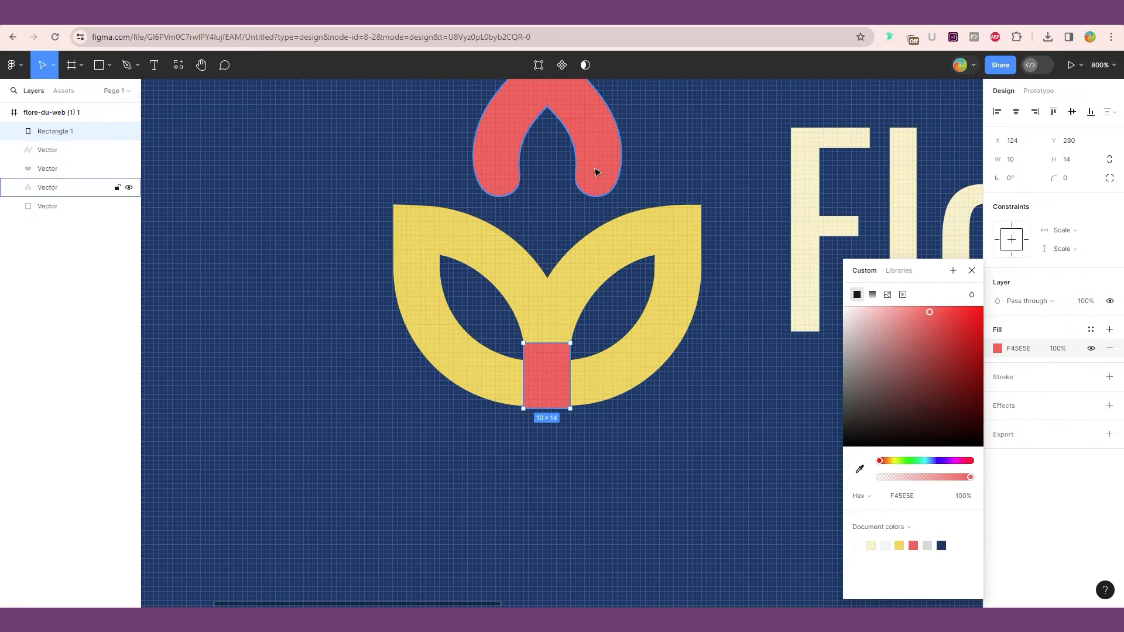
key(Escape)
key(Escape)
click(538, 359)
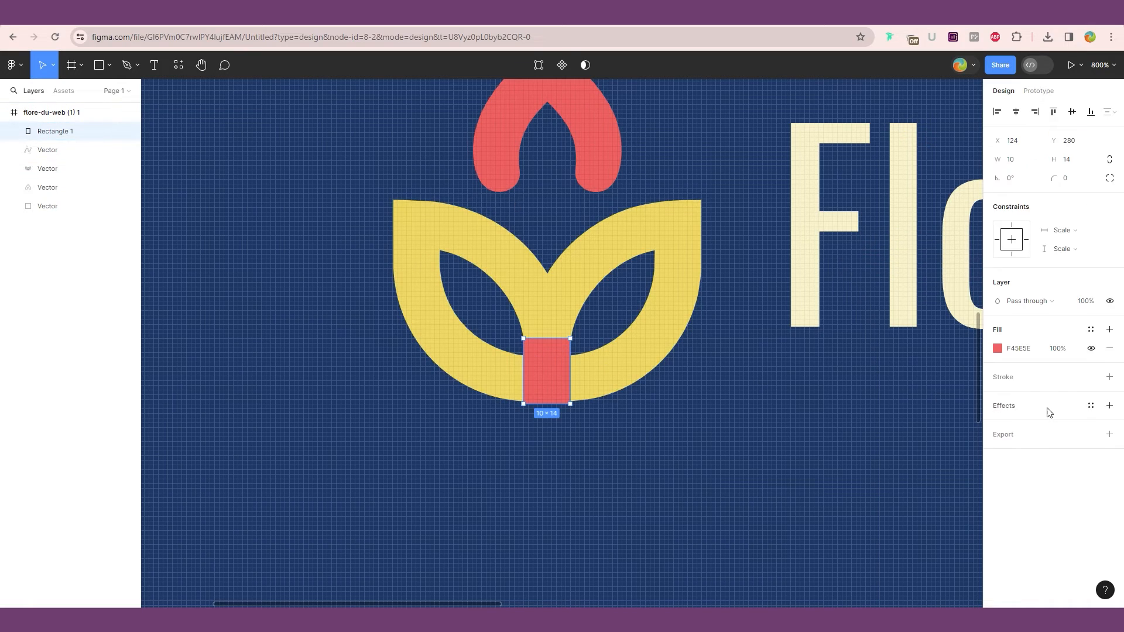
click(1064, 178)
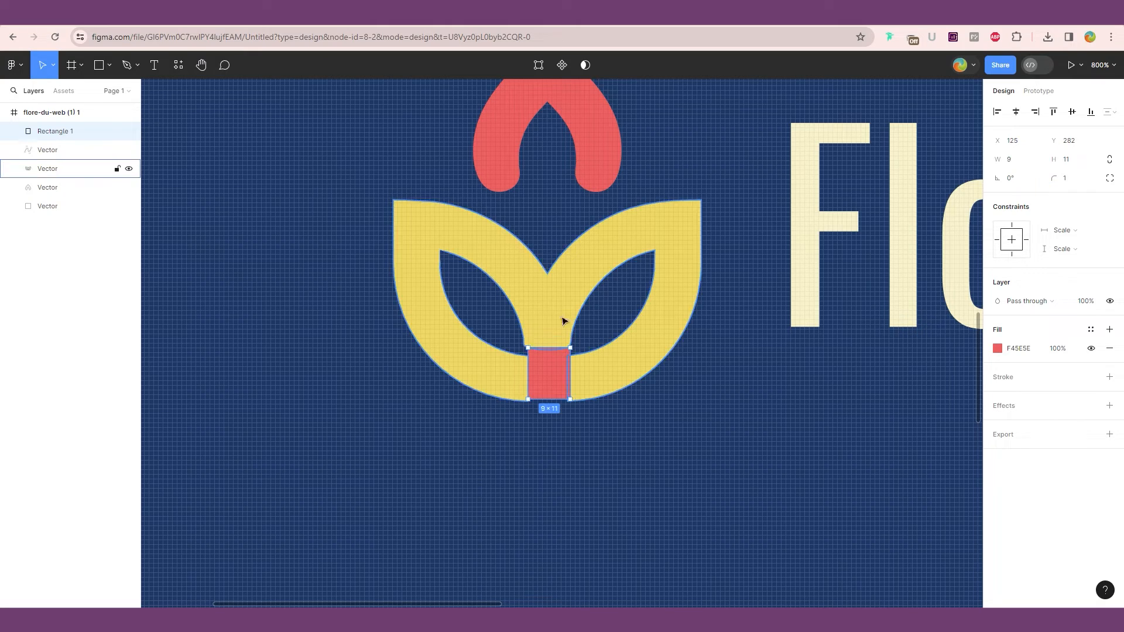
- Move the yellow leaves to X 96, Y 251 and resize the coral base rectangle to 10 by 12
click(565, 297)
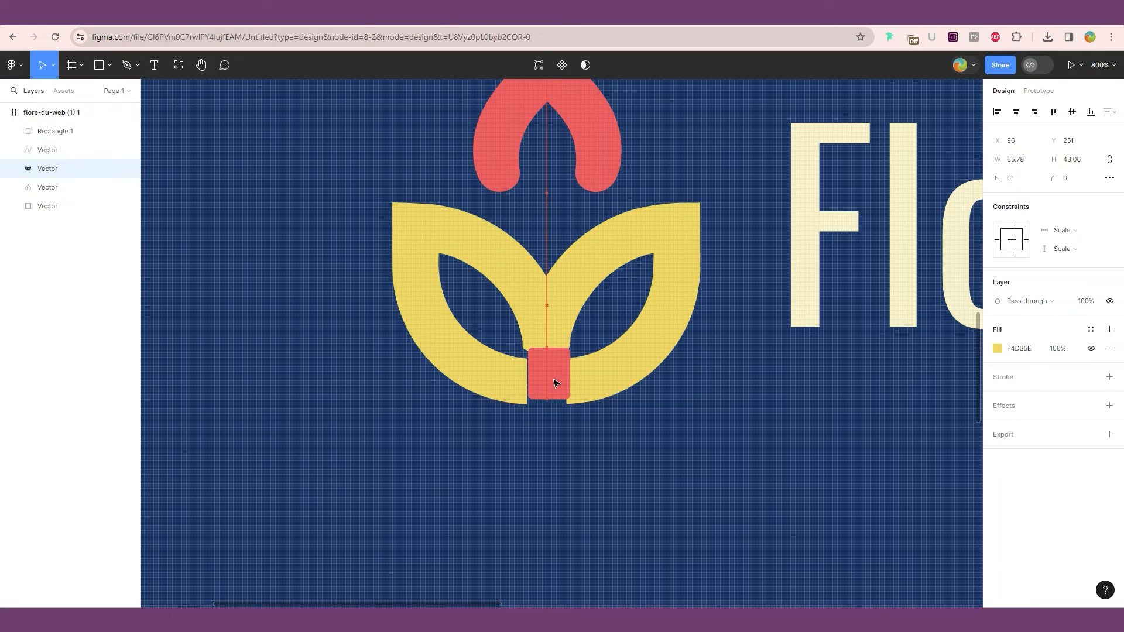
key(Escape)
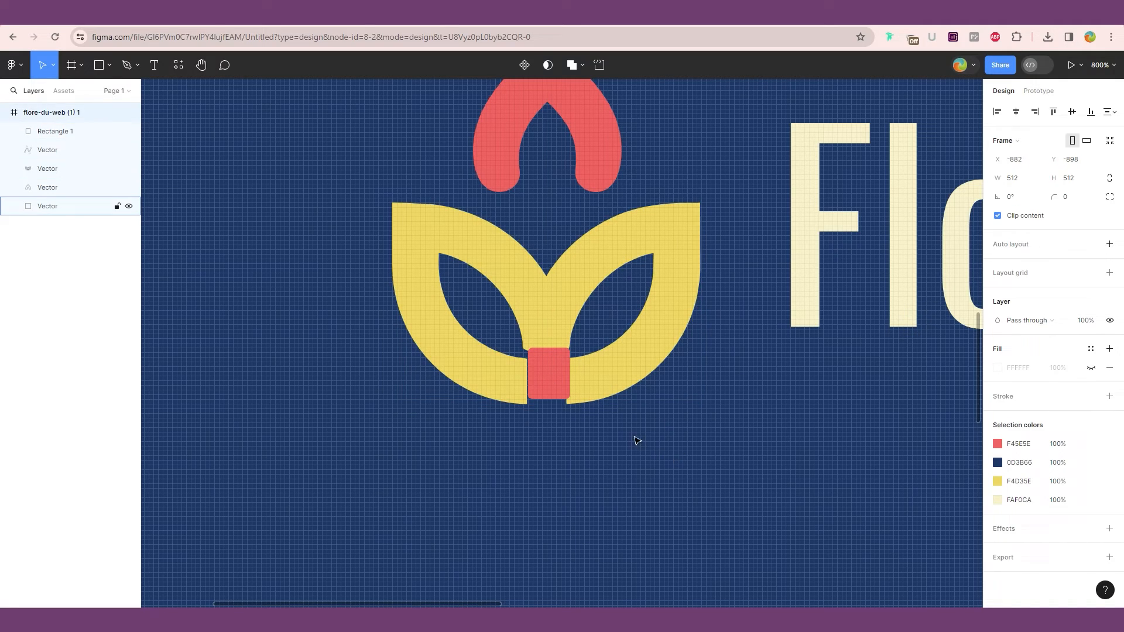
click(549, 390)
drag(528, 399, 523, 405)
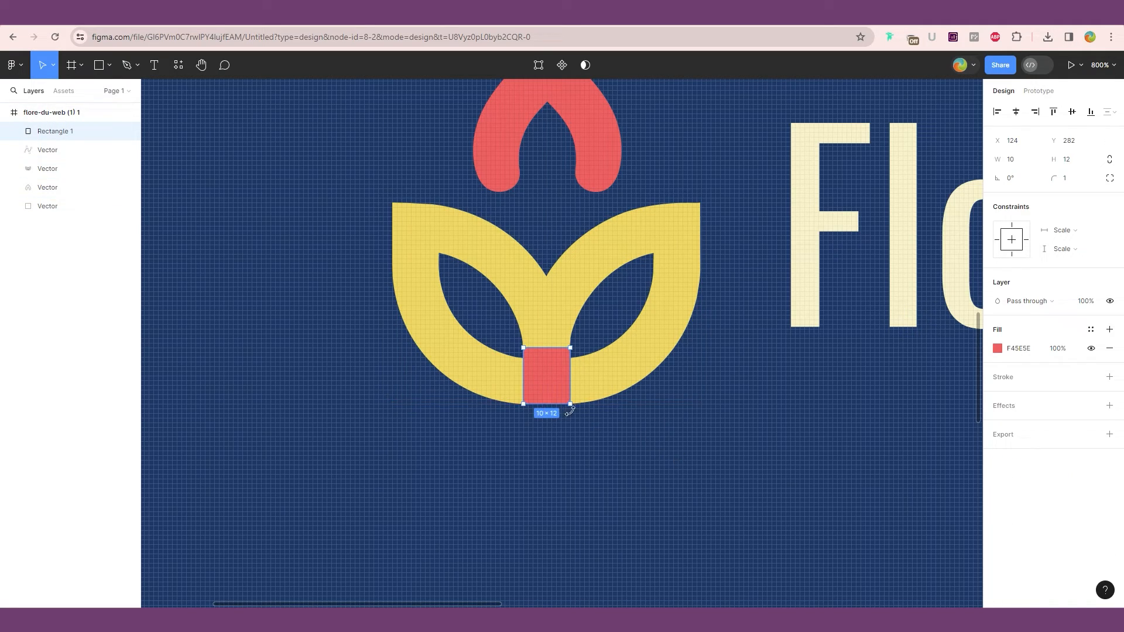
key(Escape)
click(669, 432)
- Open the yellow leaves shape for vector editing and select all its anchor points
click(668, 243)
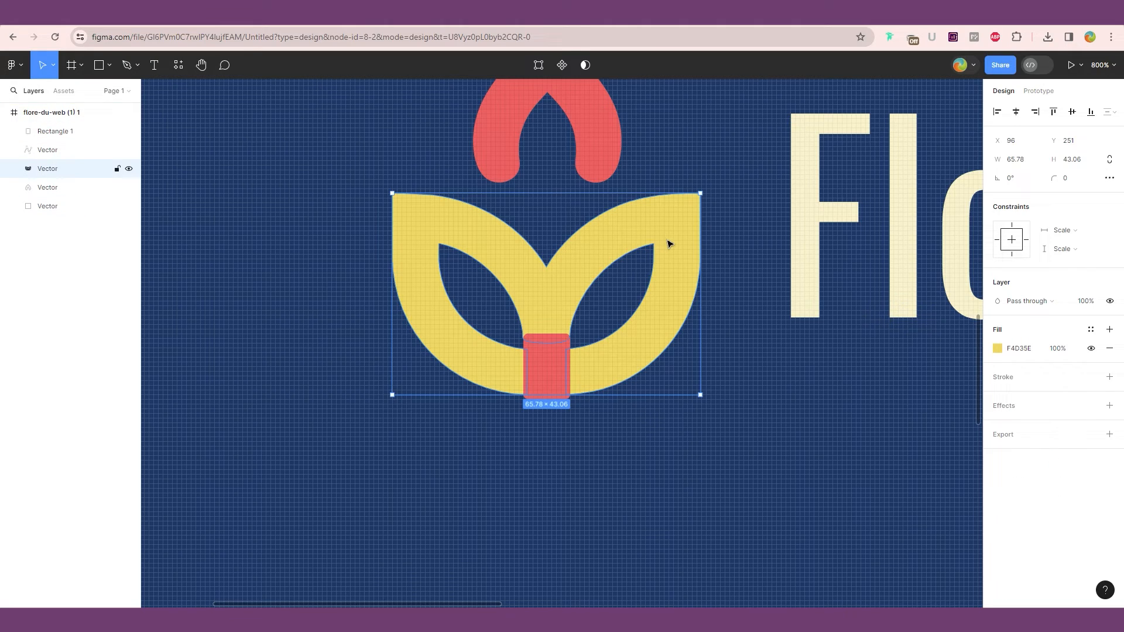
double_click(417, 218)
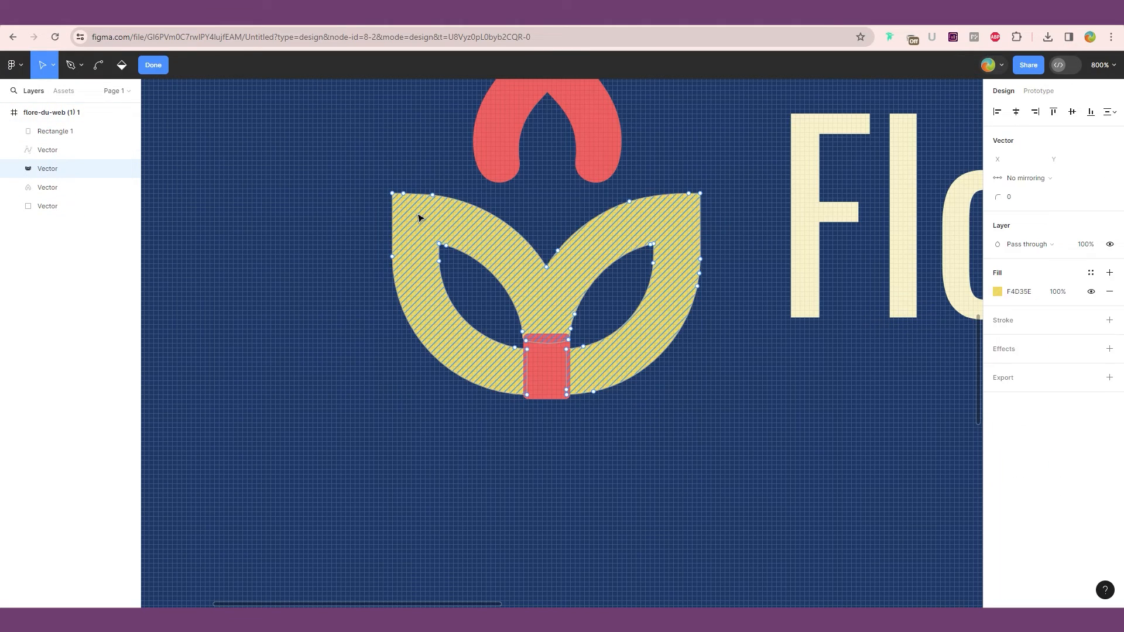
click(826, 325)
key(ctrl+a)
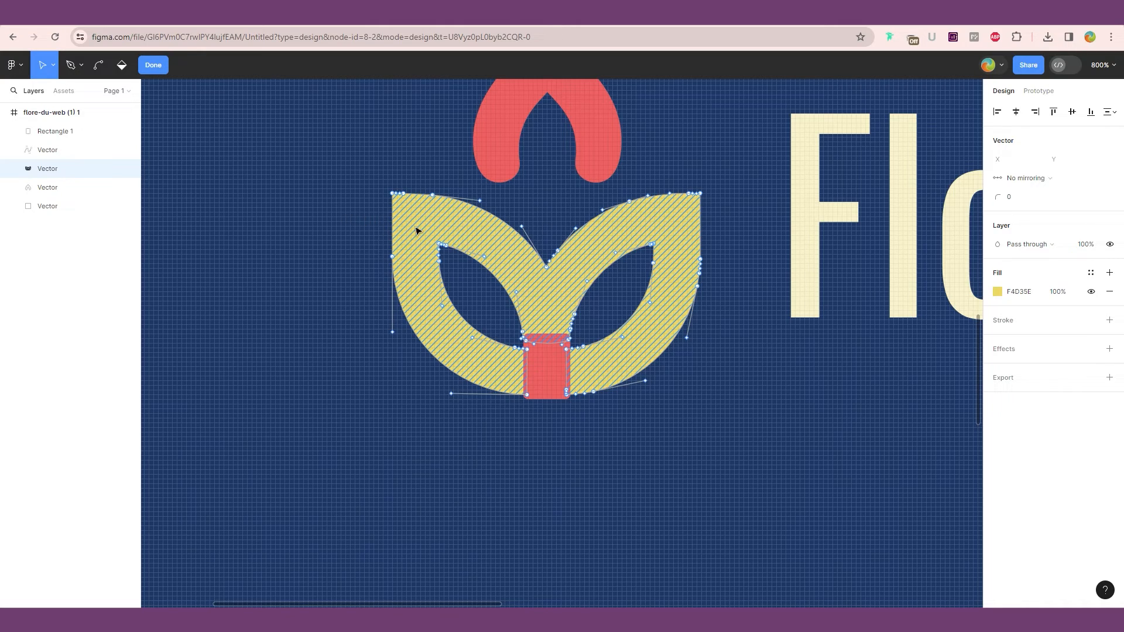
ctrl+scroll(419, 225, up, 3)
ctrl+scroll(419, 225, up, 3)
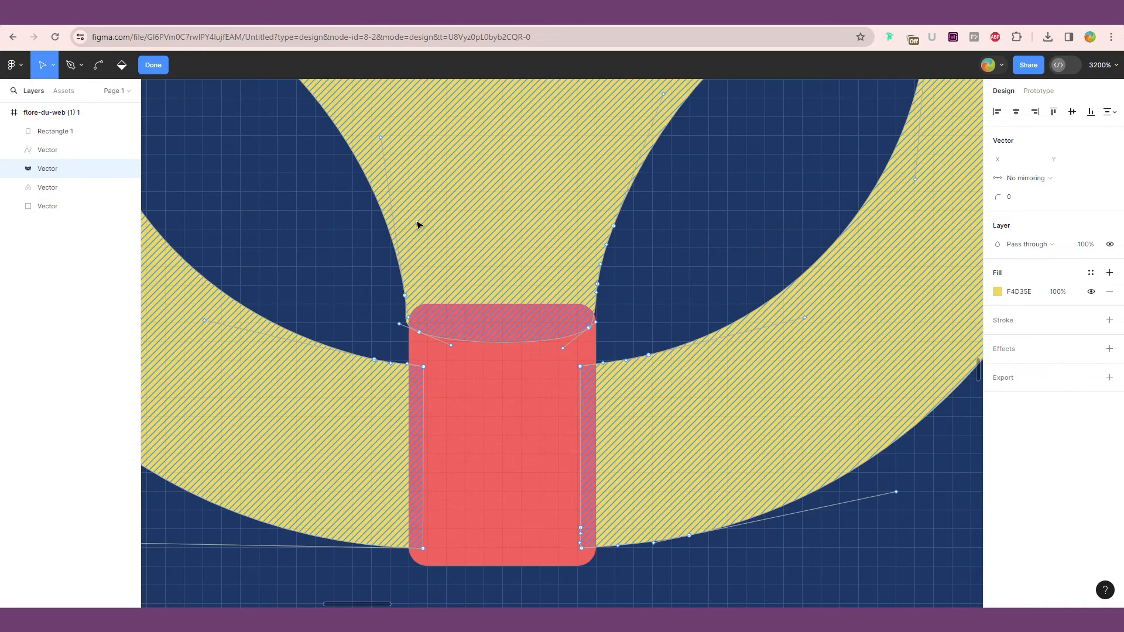
- Move the anchor point on the right leaf's upper edge to X 147, Y 253
drag(514, 200, 445, 596)
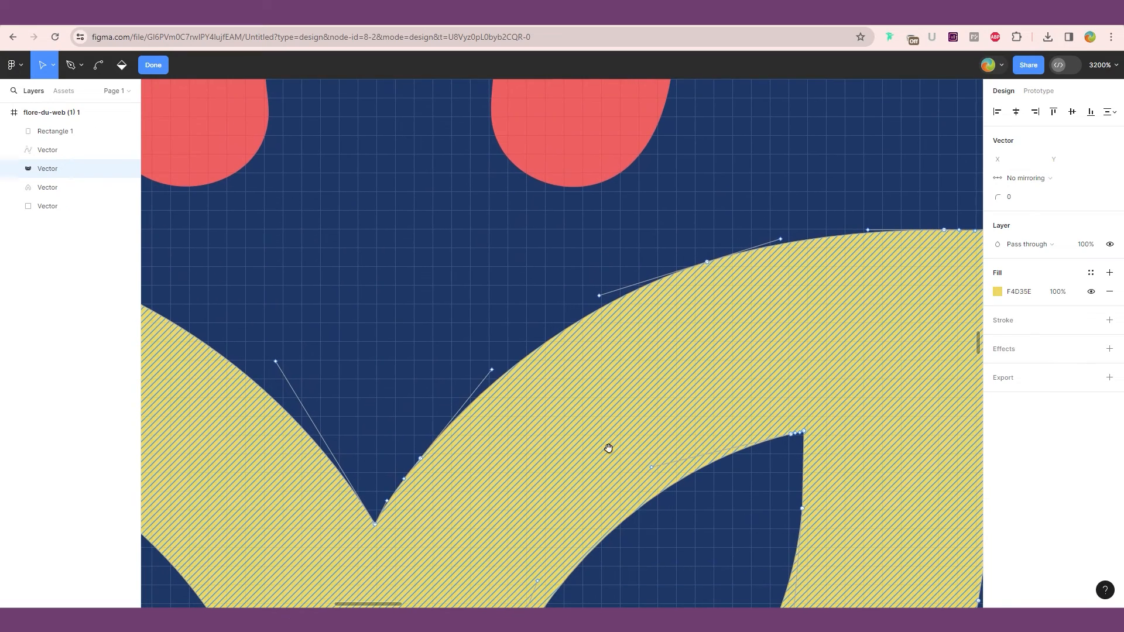
scroll(607, 449, right, 4)
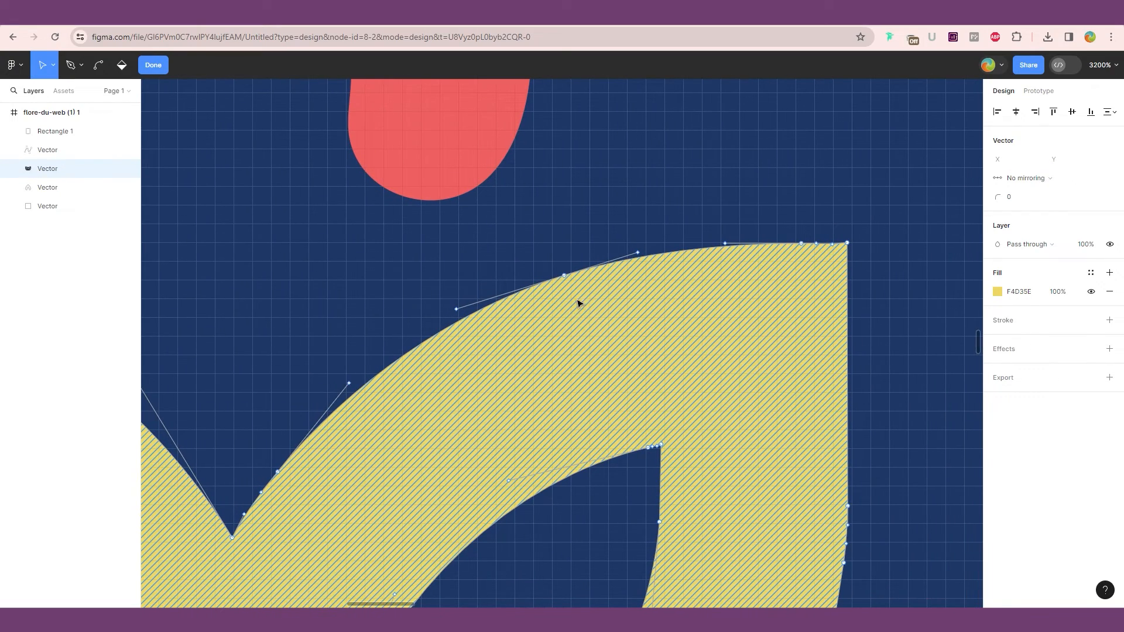
mouse_move(566, 281)
mouse_down()
mouse_move(568, 195)
mouse_move(591, 148)
mouse_move(578, 284)
mouse_up()
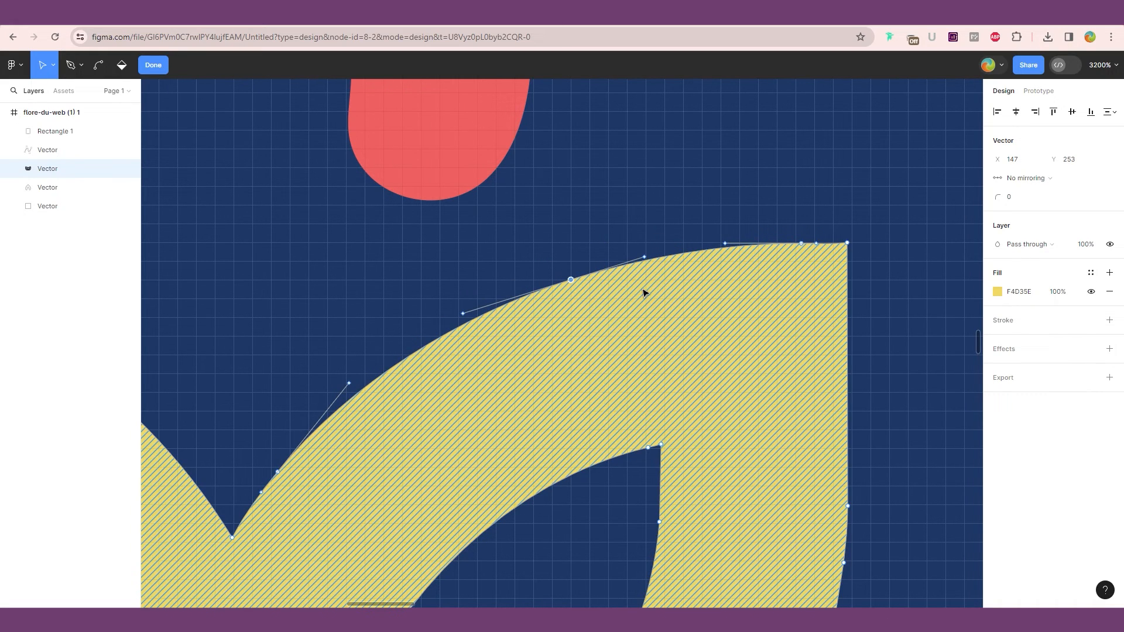
key(ctrl+minus)
key(ctrl+minus)
key(ctrl+minus)
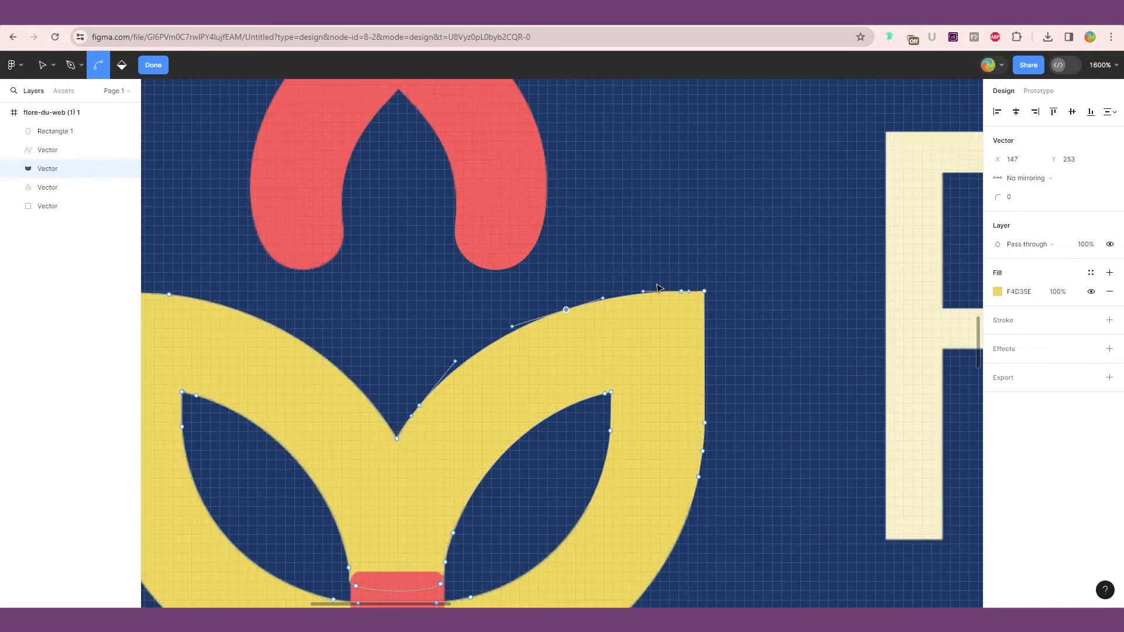
click(587, 241)
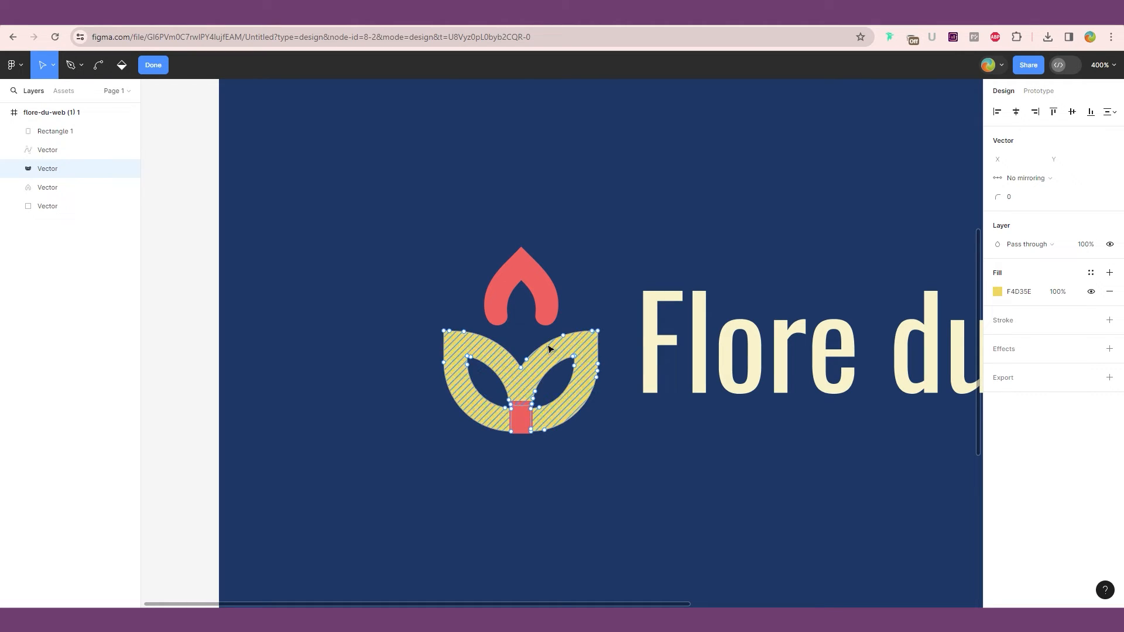
- Examine the anchor points along both leaves' outlines up close, and leave vector editing
scroll(566, 354, up, 10)
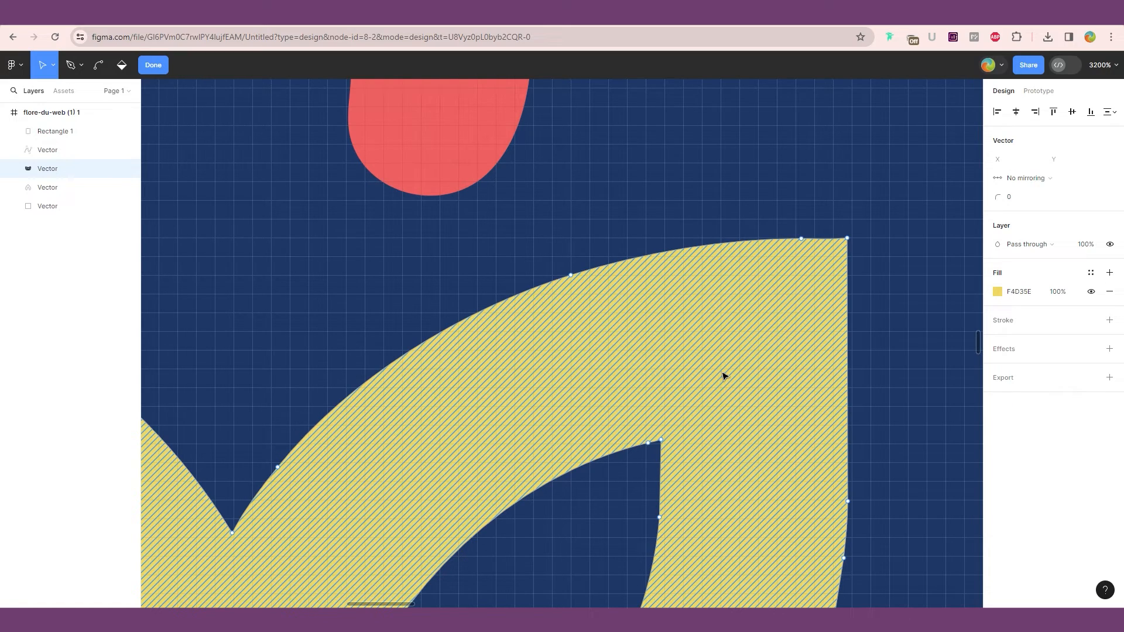
scroll(644, 372, left, 10)
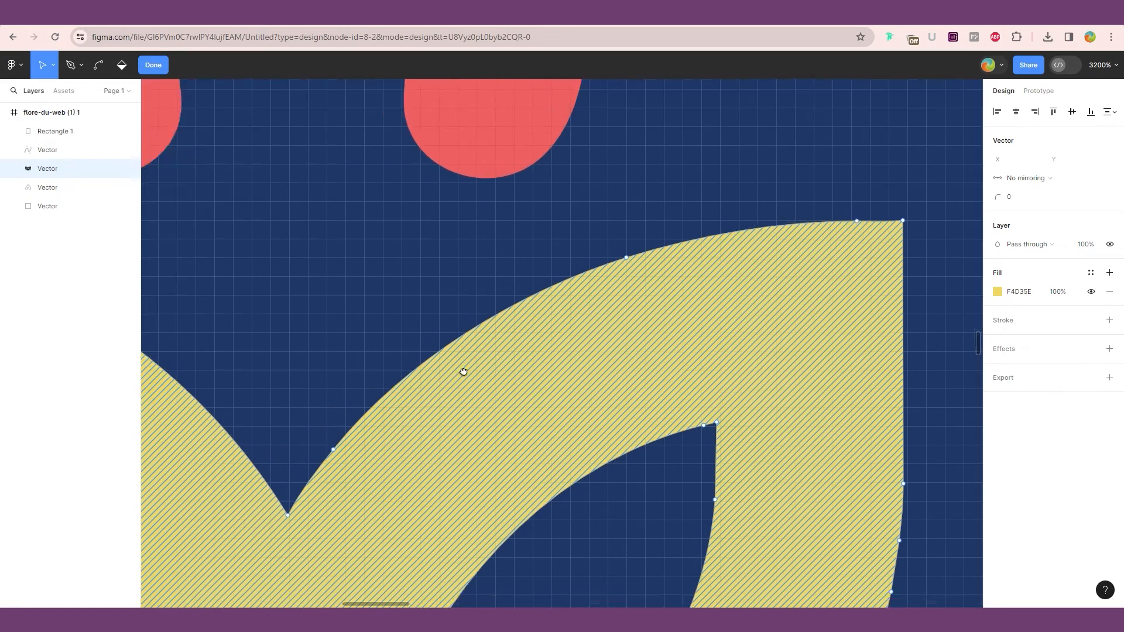
drag(653, 263, 707, 396)
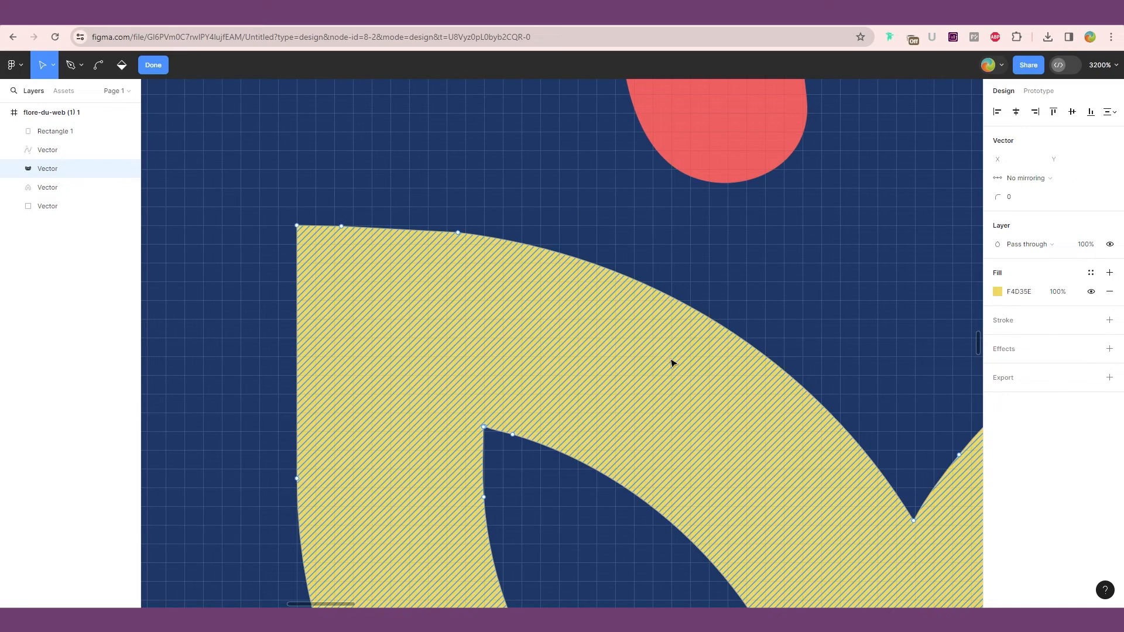
scroll(674, 365, right, 5)
scroll(674, 366, down, 3)
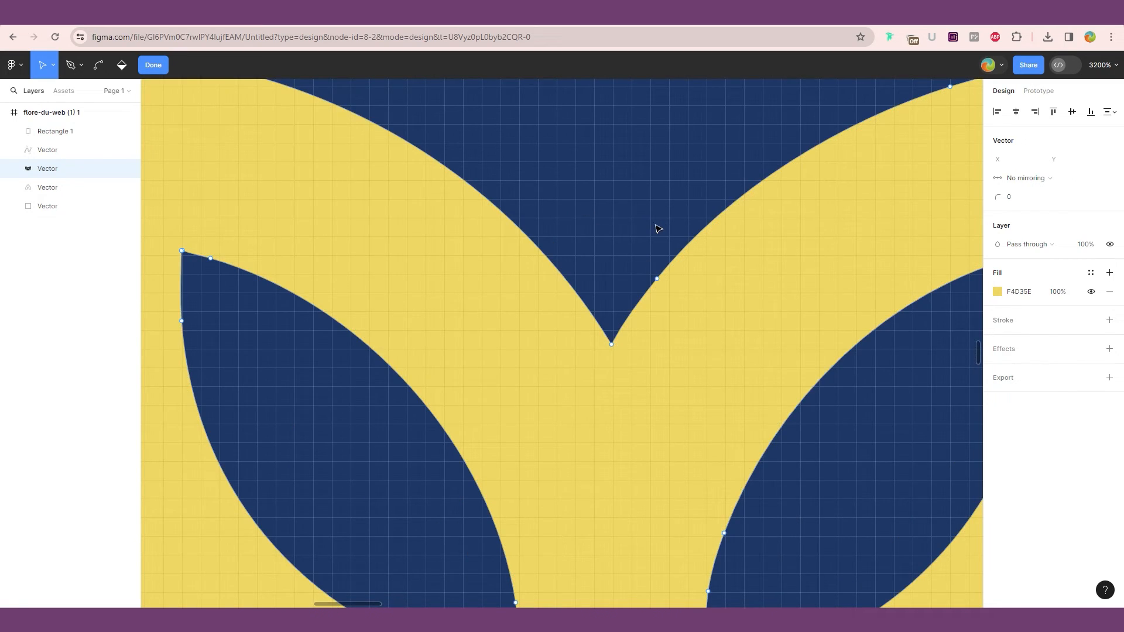
key(ctrl+minus)
key(ctrl+minus)
key(ctrl+minus)
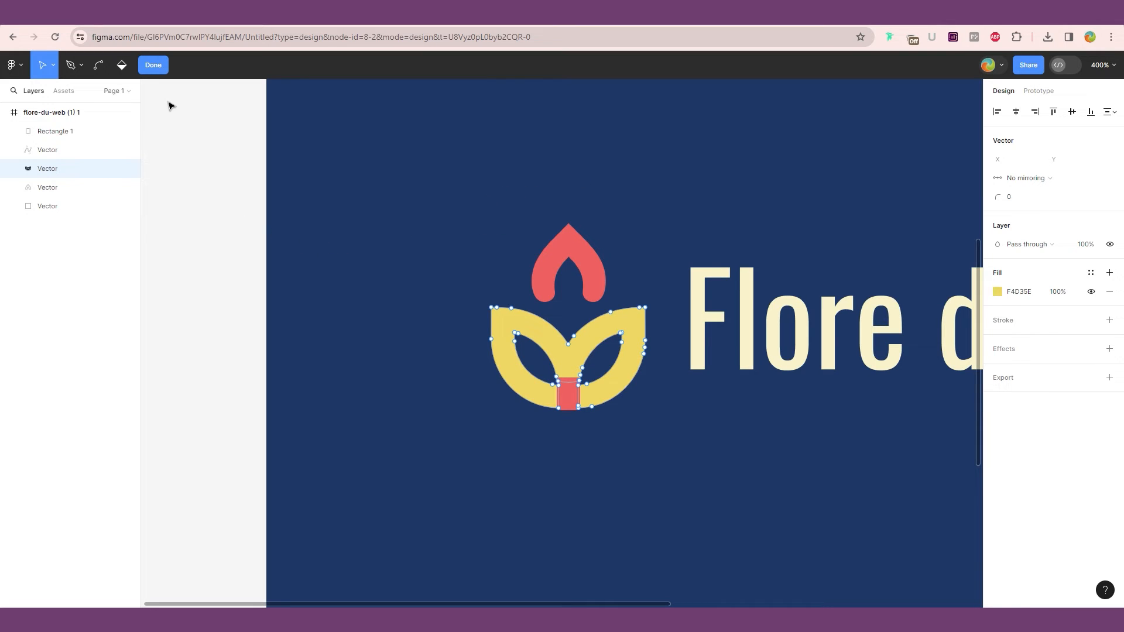
key(Escape)
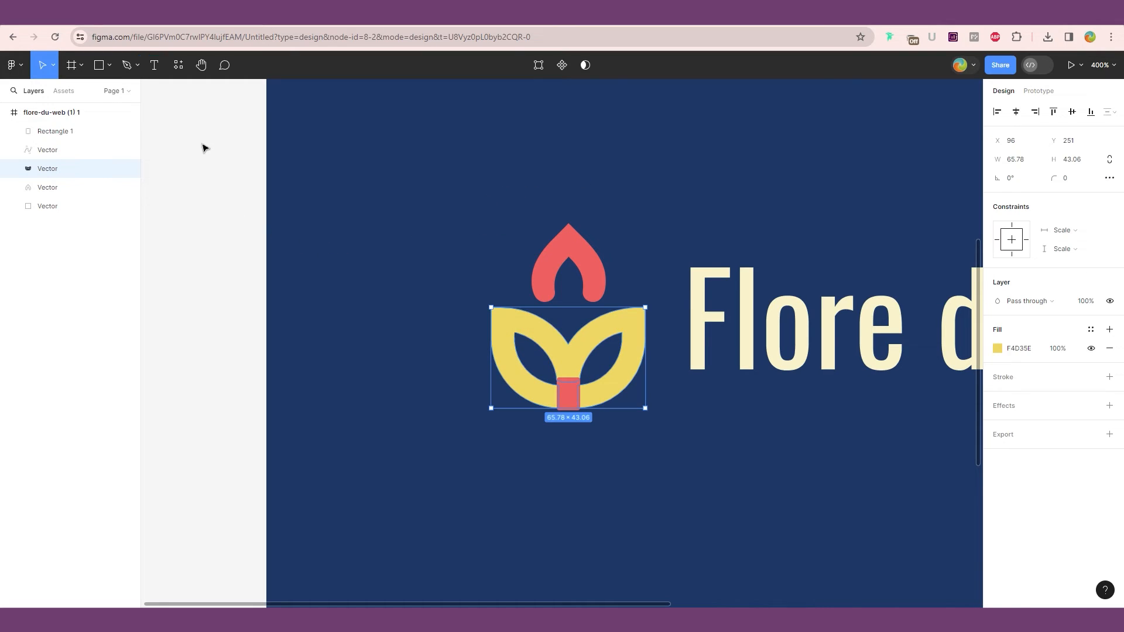
- View the whole logo at 100% and inspect the properties of its Flore du Web lettering
key(Escape)
scroll(556, 149, right, 5)
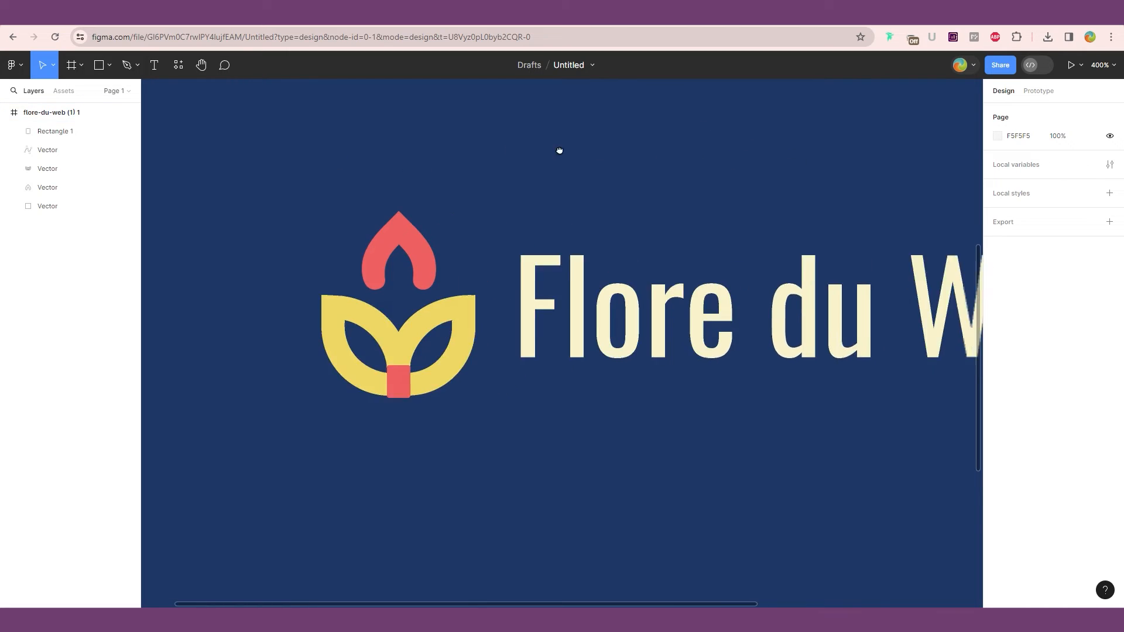
scroll(741, 263, down, 1)
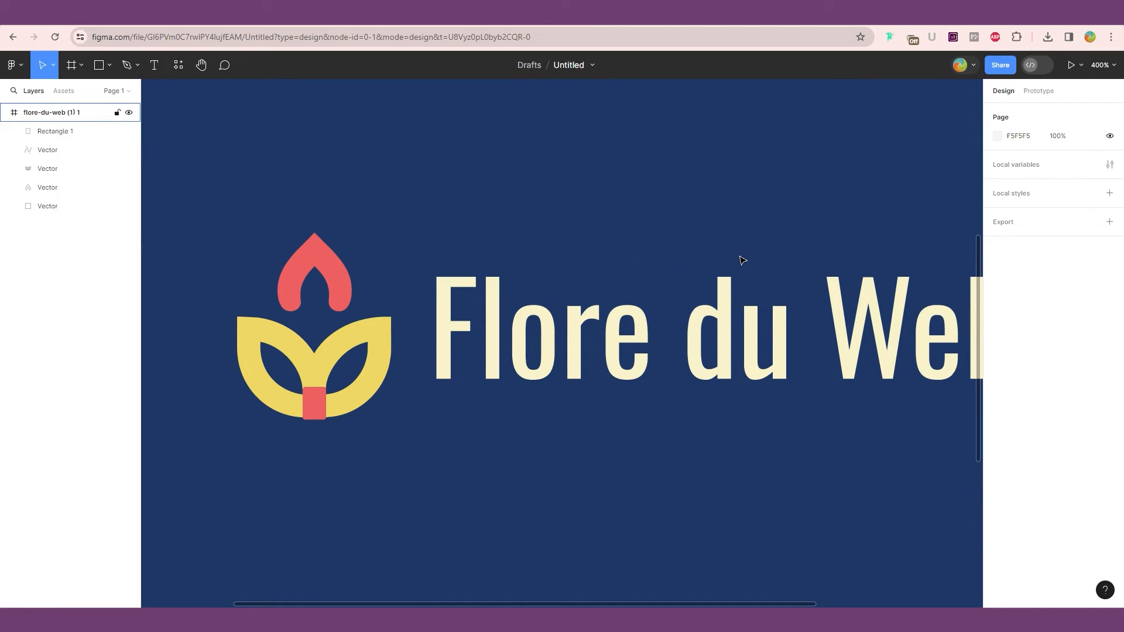
key(shift+0)
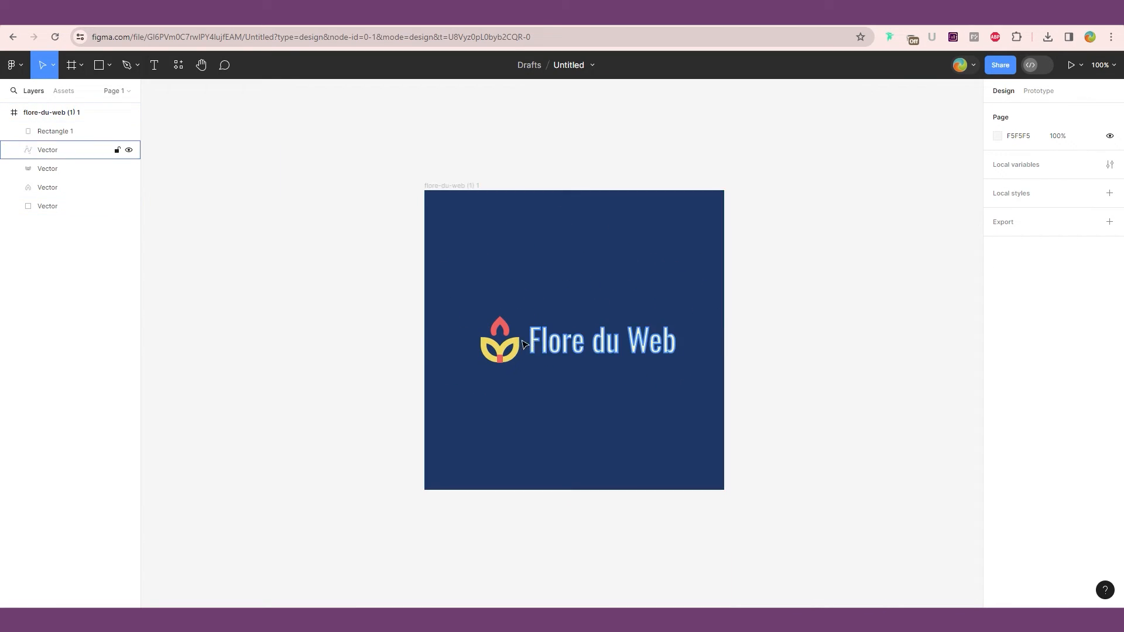
click(525, 343)
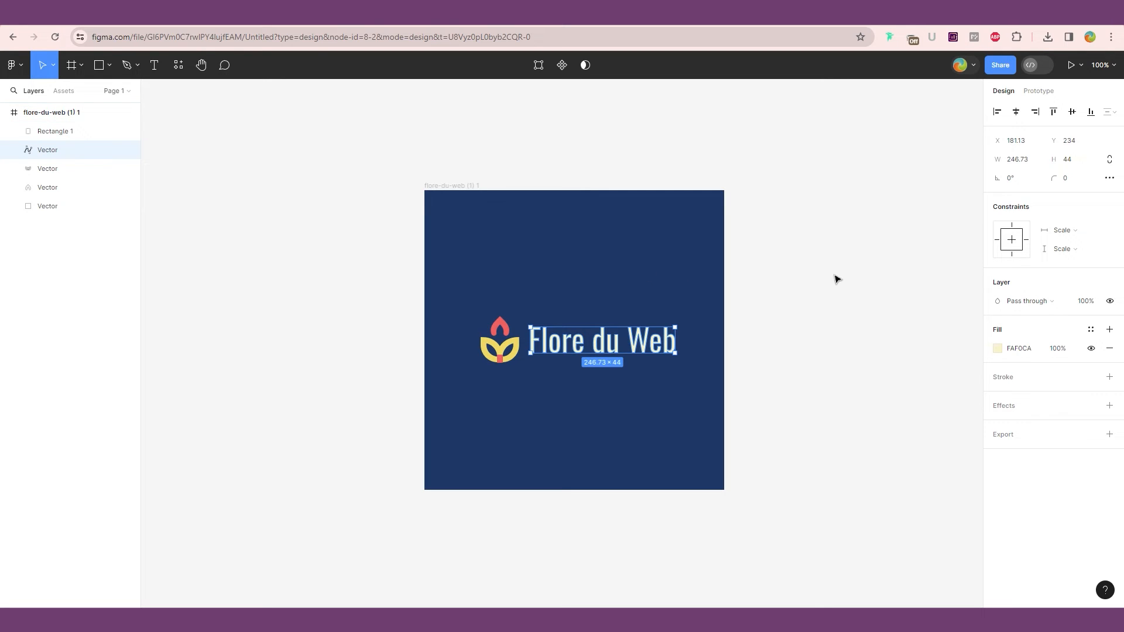
click(409, 198)
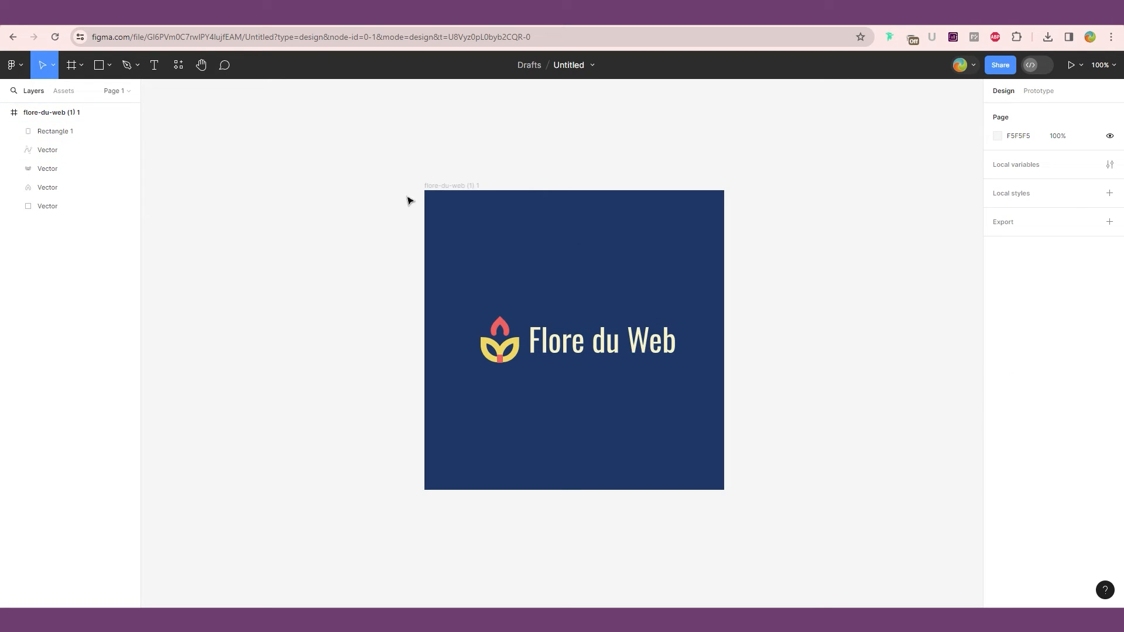
- Add the text "Flore du Web" below the logo's existing lettering and select all its characters
click(154, 70)
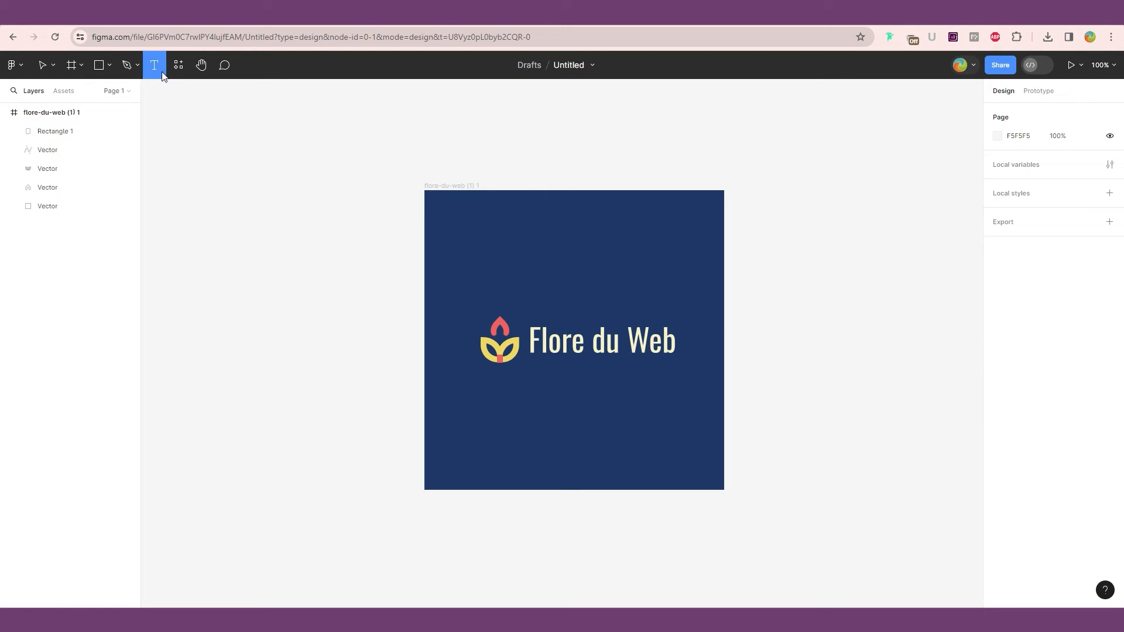
click(541, 386)
text(F)
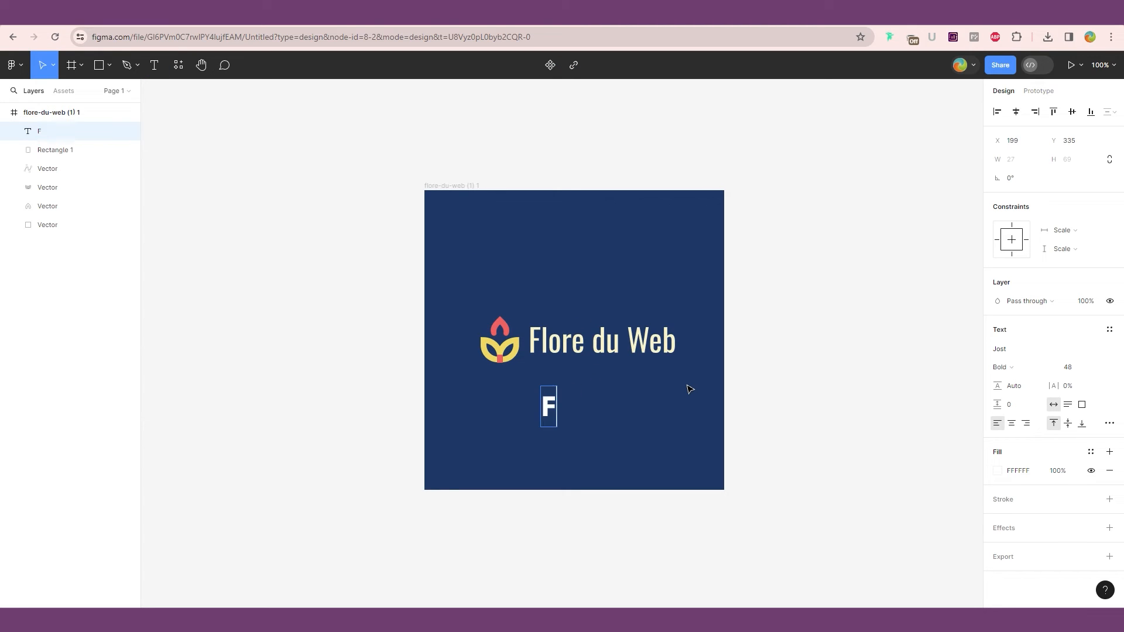
text(lore du Web)
key(ctrl+a)
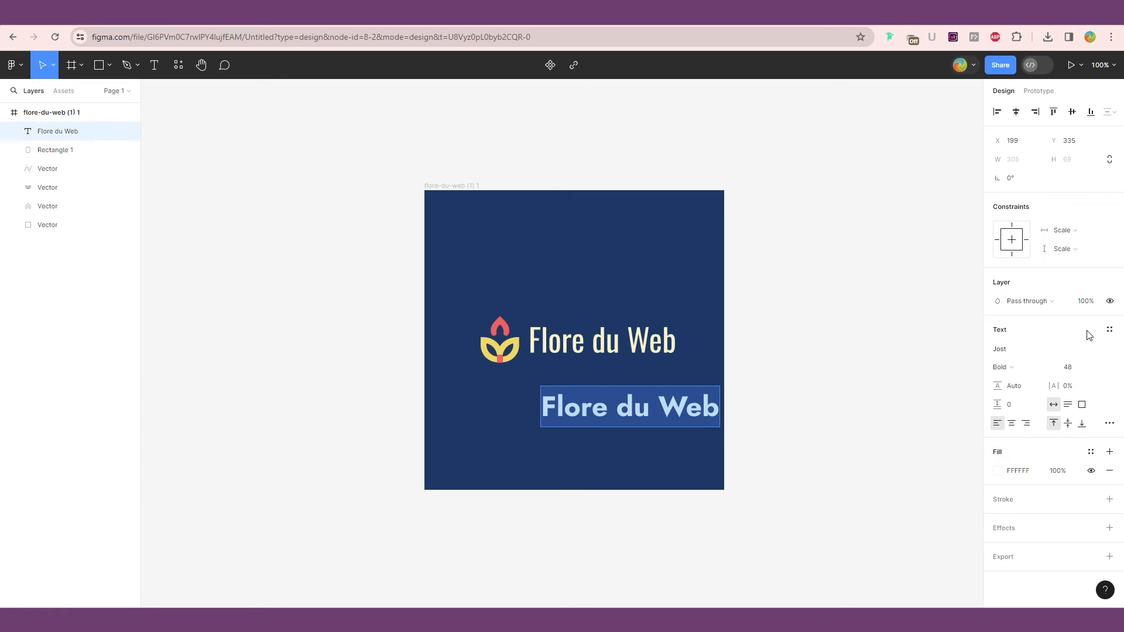
- Browse the font list and set the new Flore du Web text in Livvic
click(1022, 354)
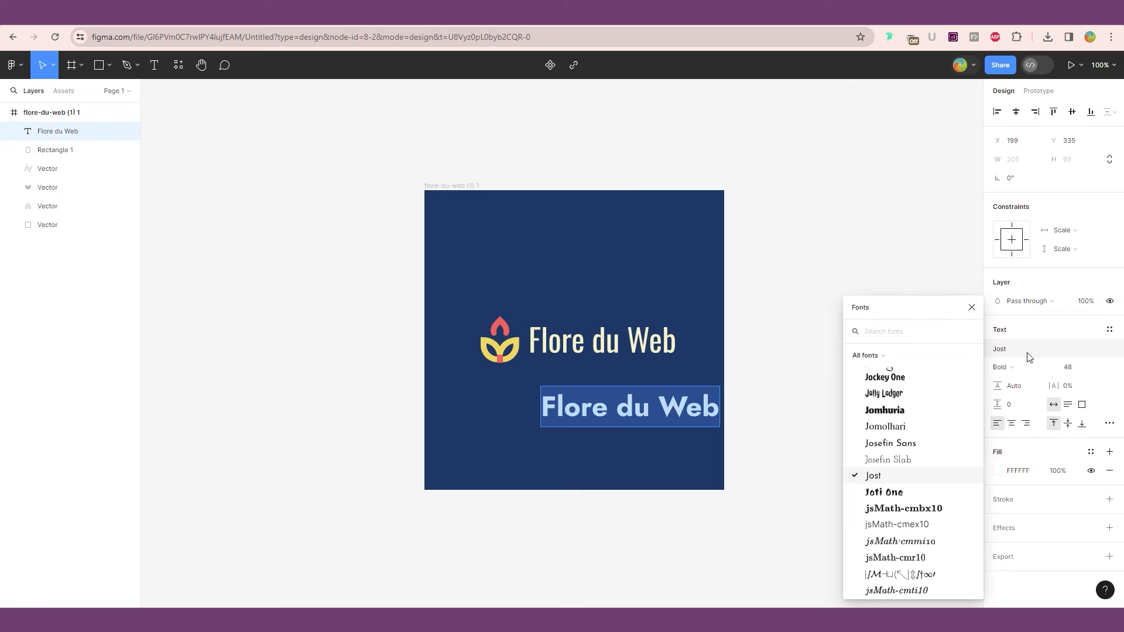
scroll(895, 556, down, 10)
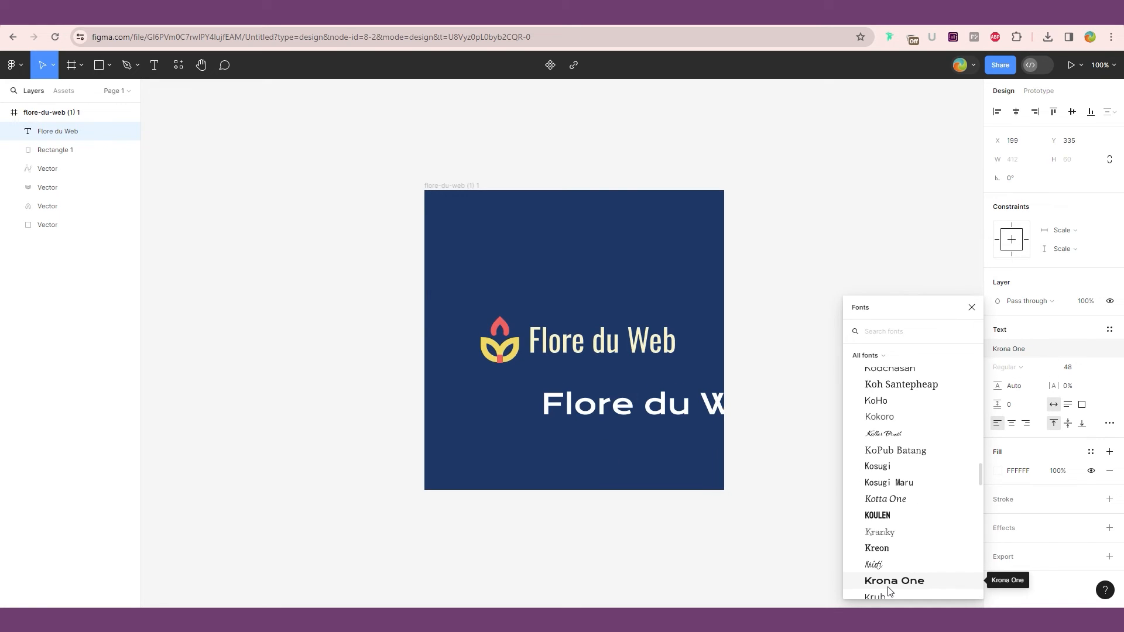
scroll(887, 556, down, 6)
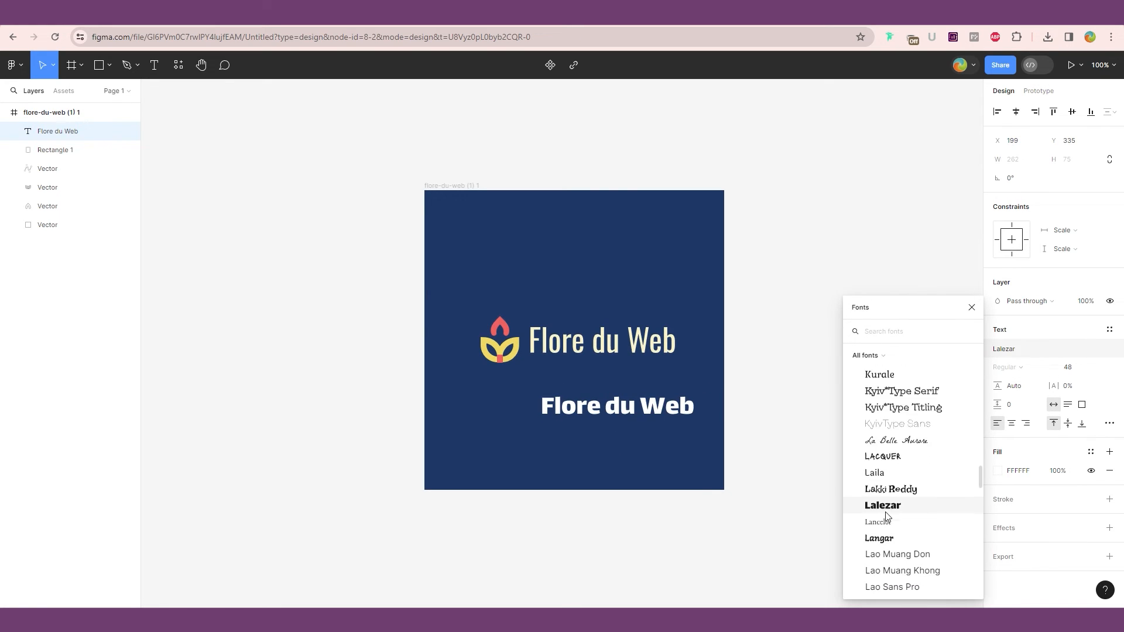
scroll(890, 515, down, 10)
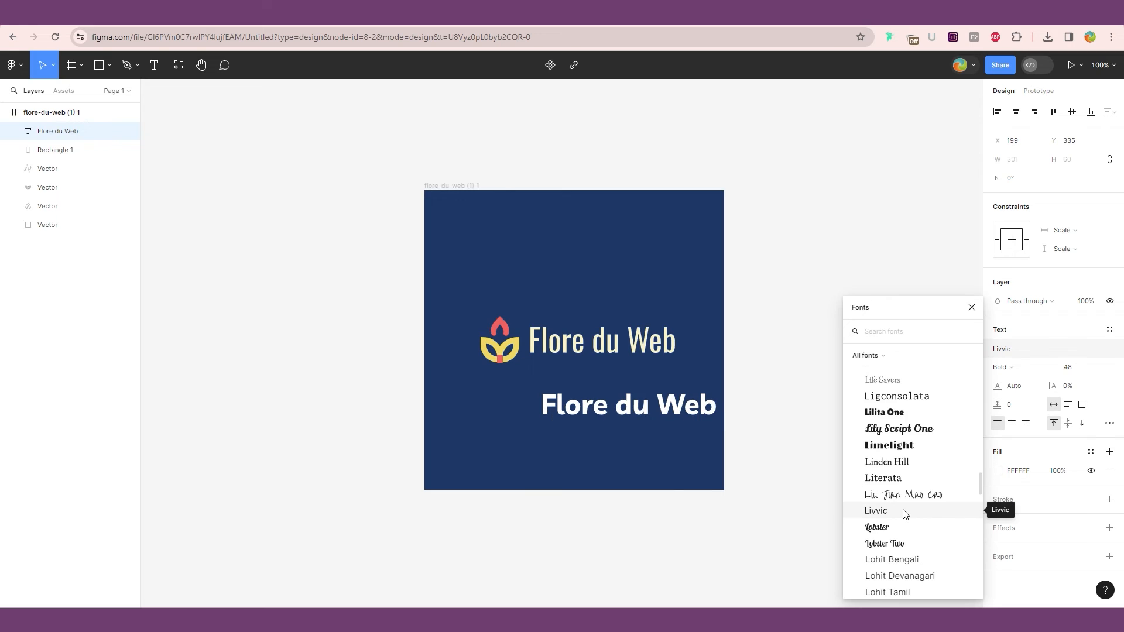
click(904, 514)
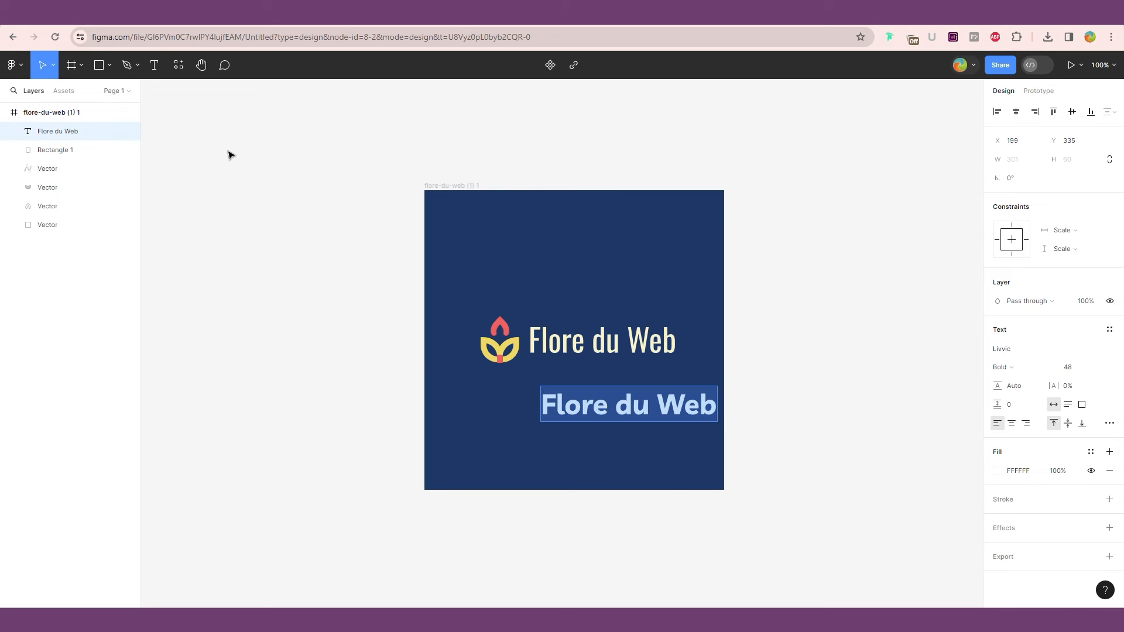
key(Escape)
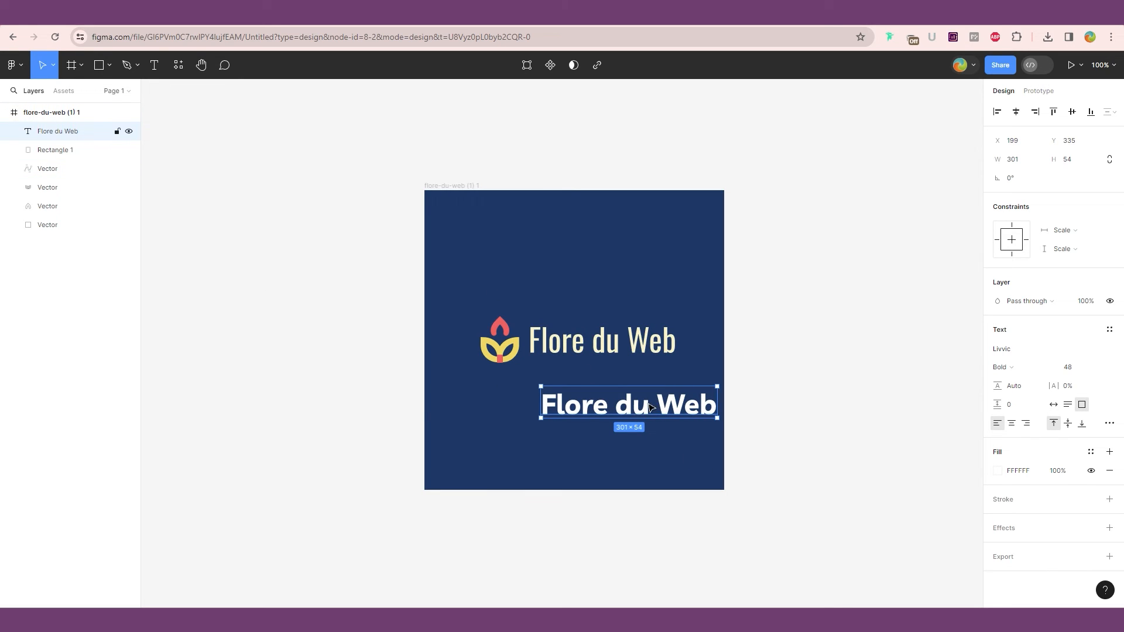
- Replace the old lettering with the bold Livvic Flore du Web text beside the flower symbol, filled with FAF0CA
drag(641, 417, 610, 409)
click(629, 346)
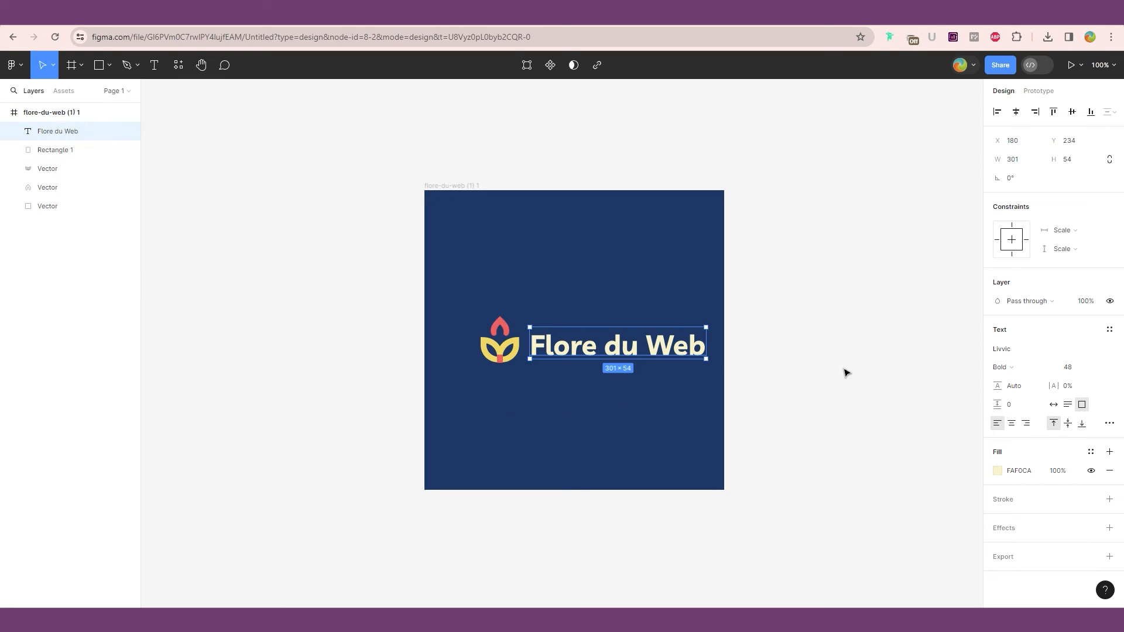
click(867, 376)
click(705, 354)
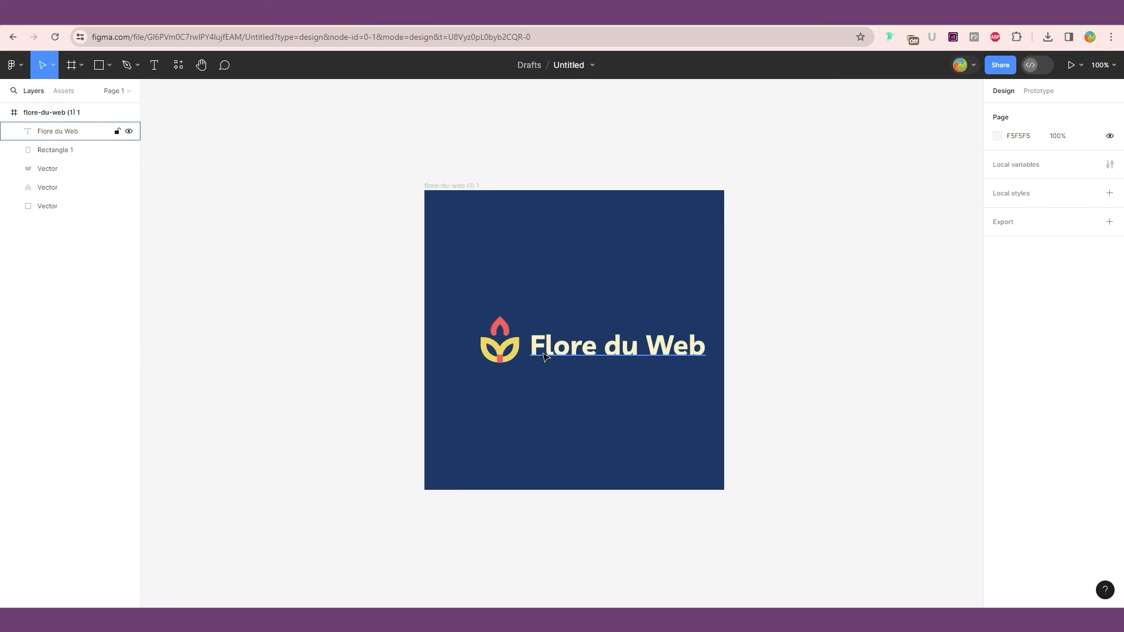
- Shift the whole logo frame slightly up and to the left on the canvas, and clear the selection
drag(597, 265, 586, 225)
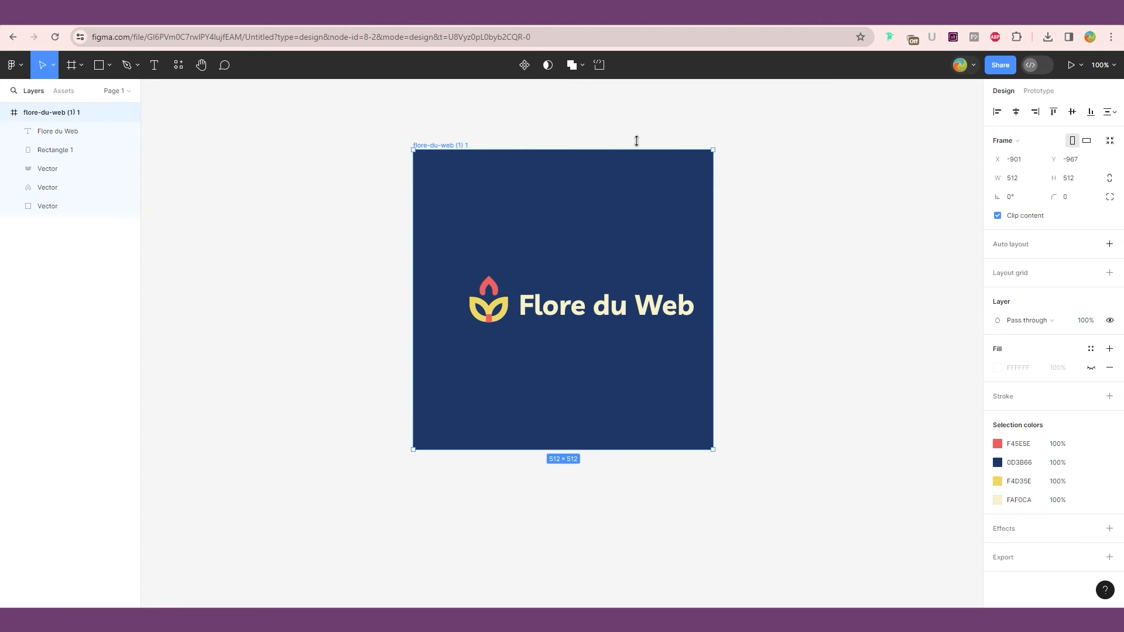
drag(712, 149, 724, 206)
key(ctrl+z)
key(Escape)
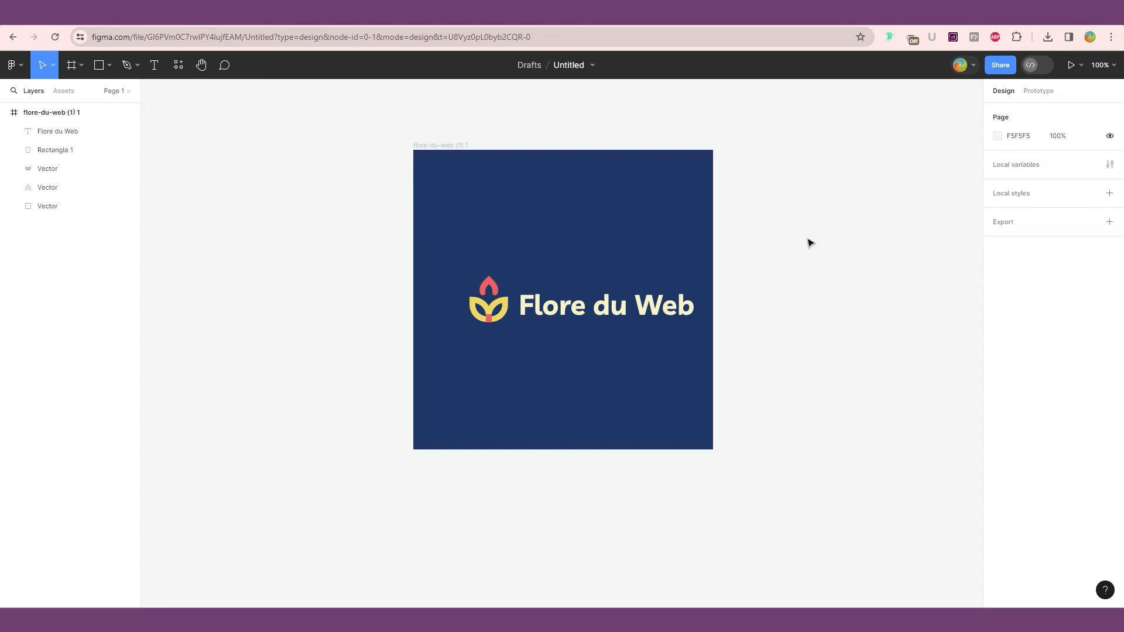
- Switch to the Recraft project and deselect the navy Flore du Web flower logo
key(ctrl+Tab)
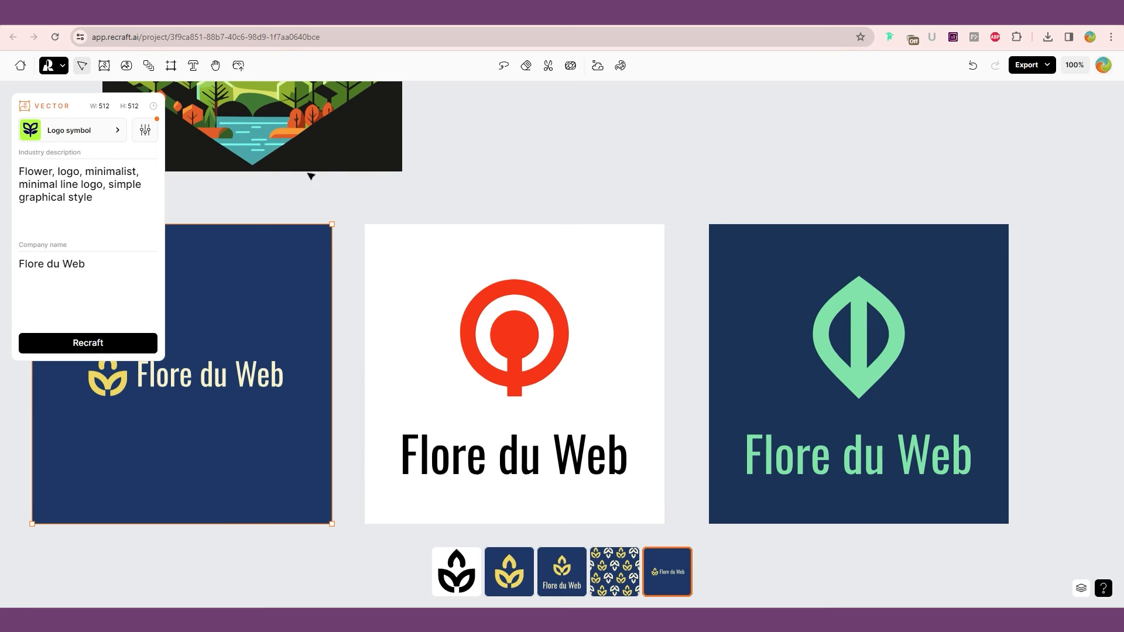
click(605, 190)
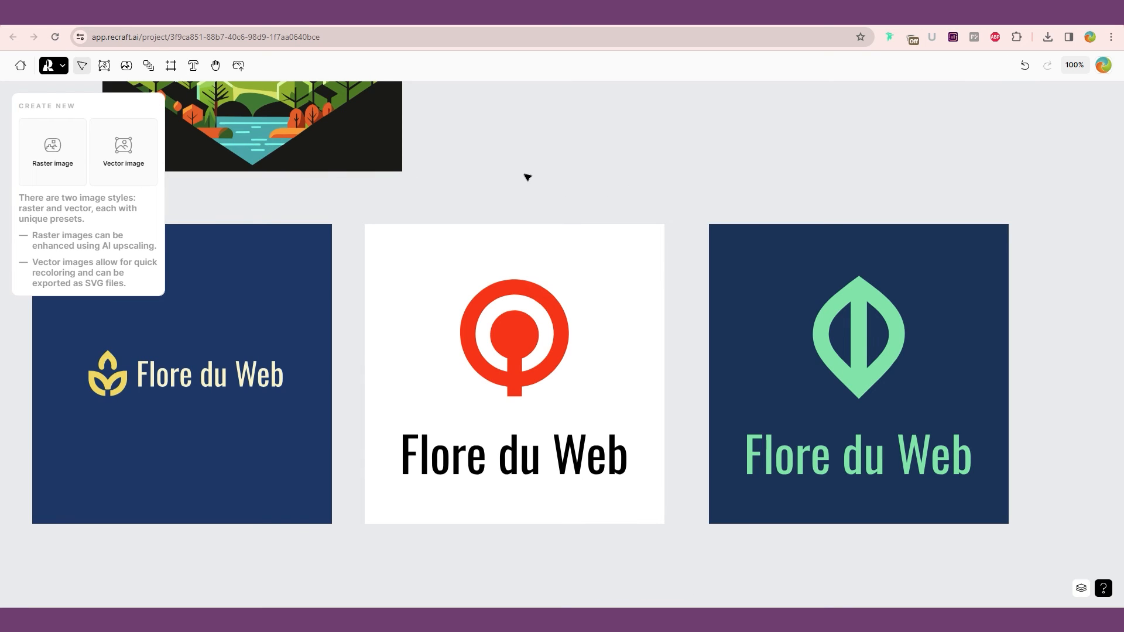